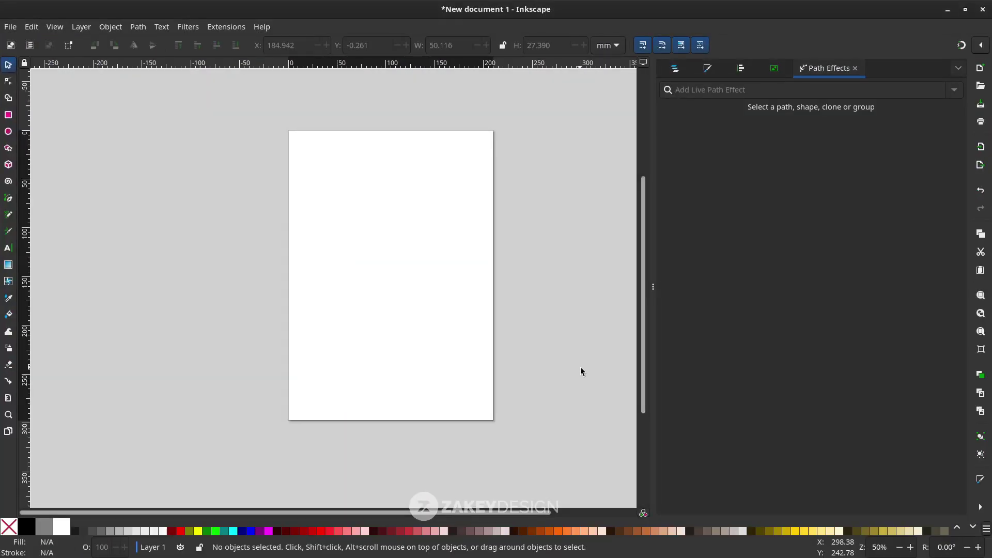
Enable snapping and draw a straight Pen tool line from the page's upper-right corner, ending about 25 mm left and 35 mm below it.
{"action": "scroll", "coordinate": [477, 302], "scroll_direction": "up", "scroll_amount": 1, "text": "ctrl"}
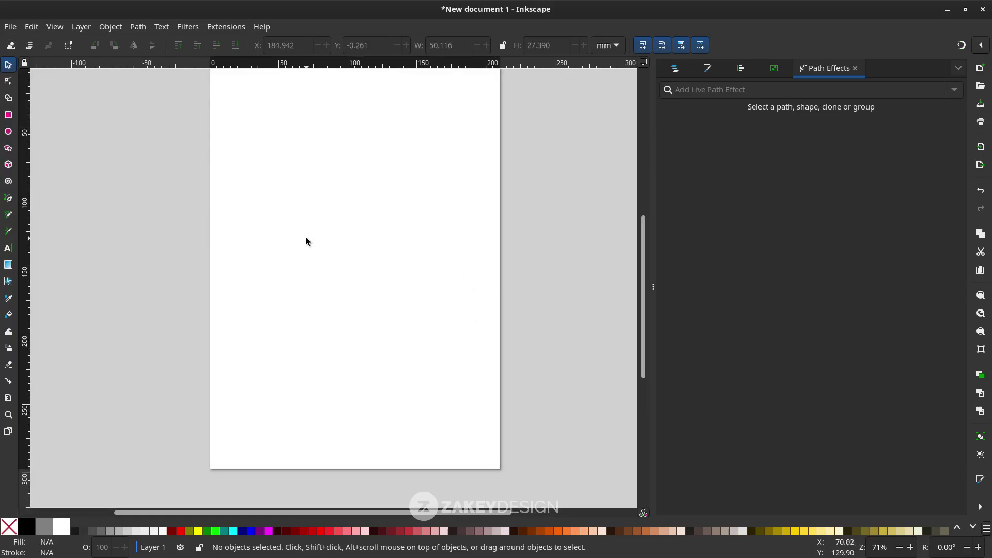
{"action": "key", "text": "b"}
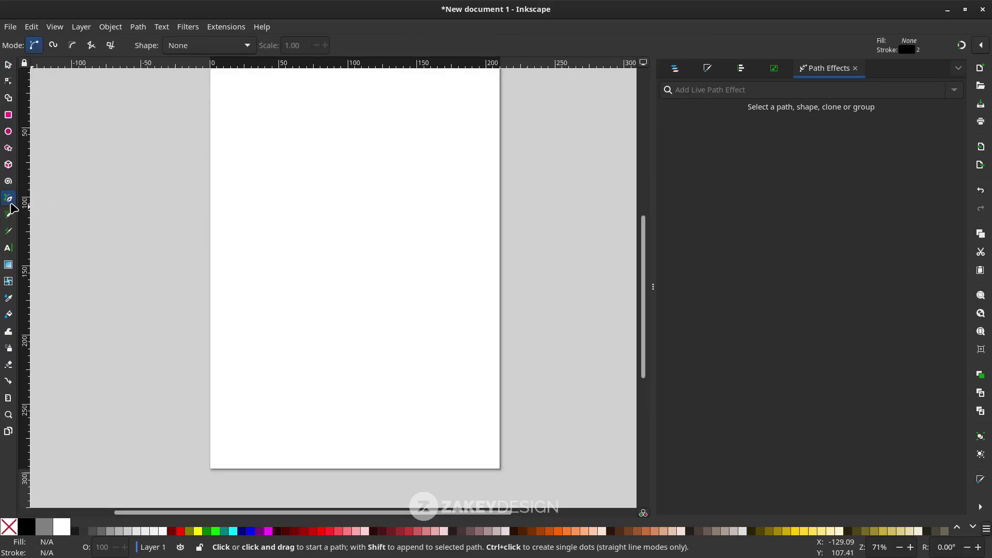
{"action": "scroll", "coordinate": [454, 255], "scroll_direction": "up", "scroll_amount": 3}
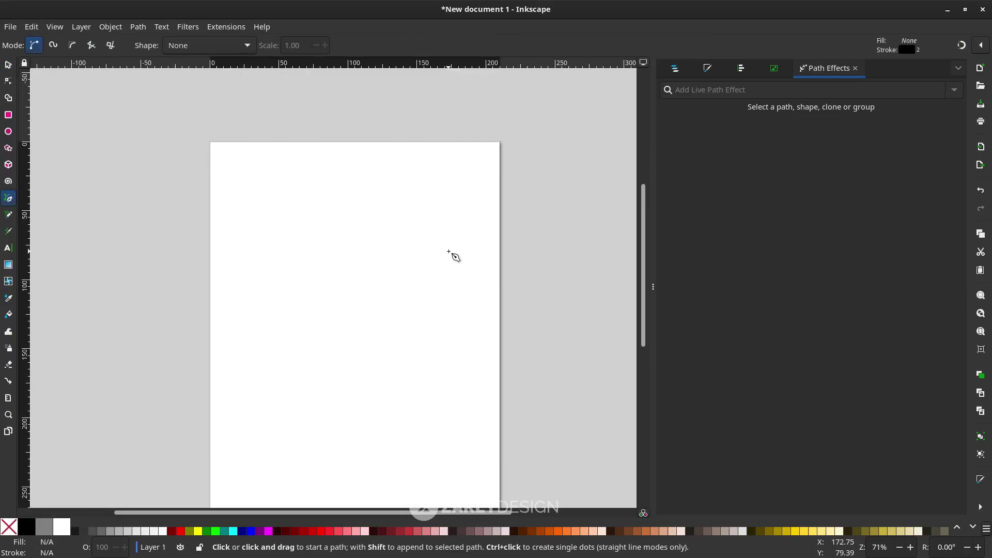
{"action": "left_click", "coordinate": [963, 45]}
{"action": "scroll", "coordinate": [503, 155], "scroll_direction": "up", "scroll_amount": 2}
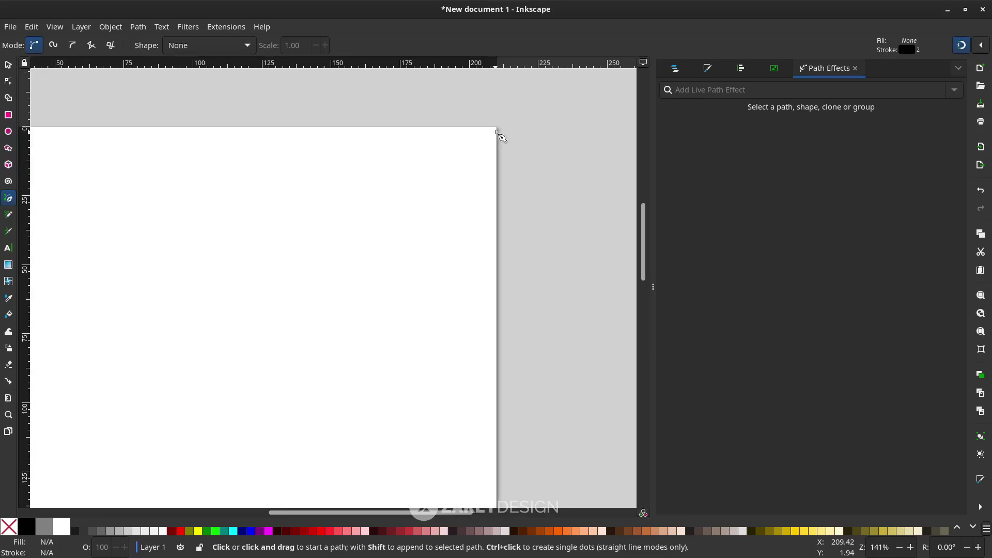
{"action": "left_click", "coordinate": [497, 127]}
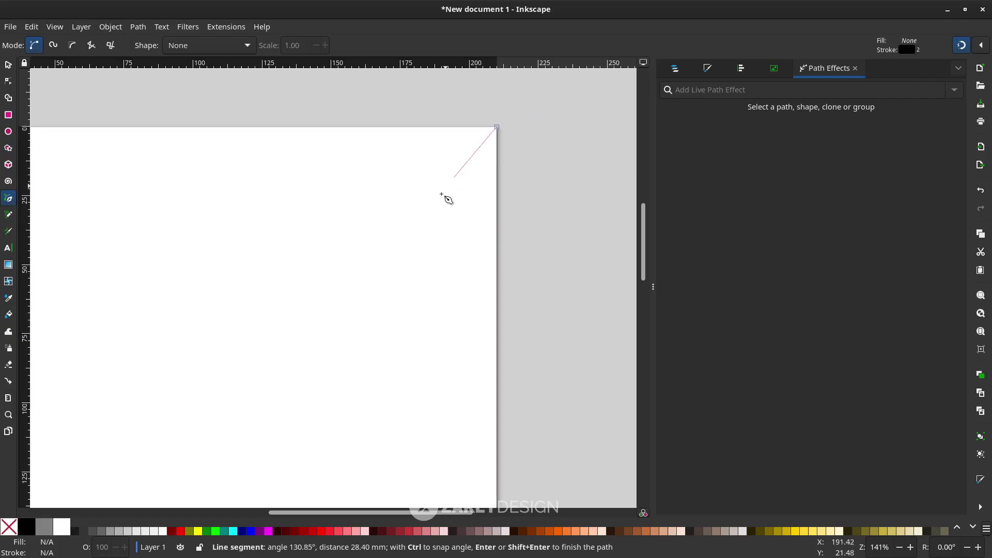
{"action": "left_click", "coordinate": [431, 222]}
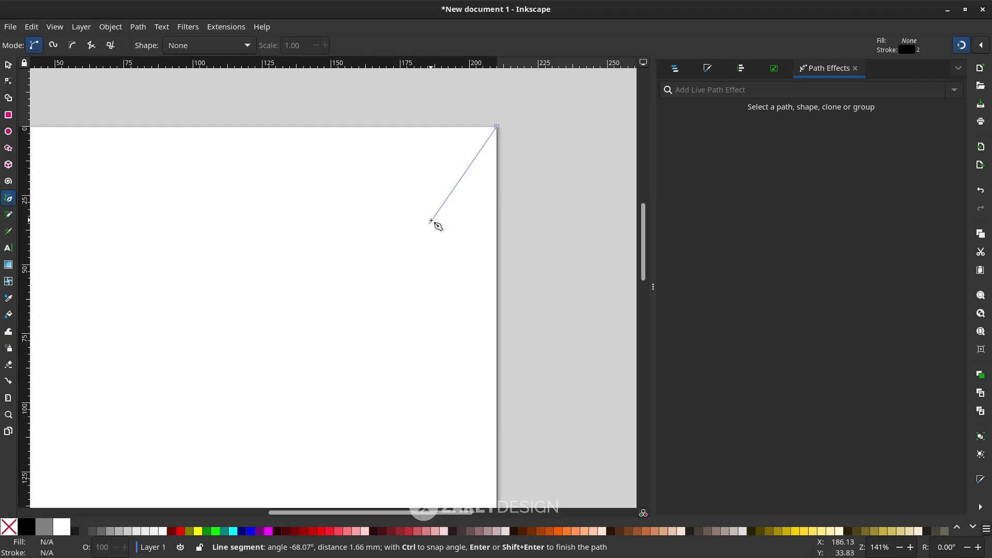
{"action": "key", "text": "Return"}
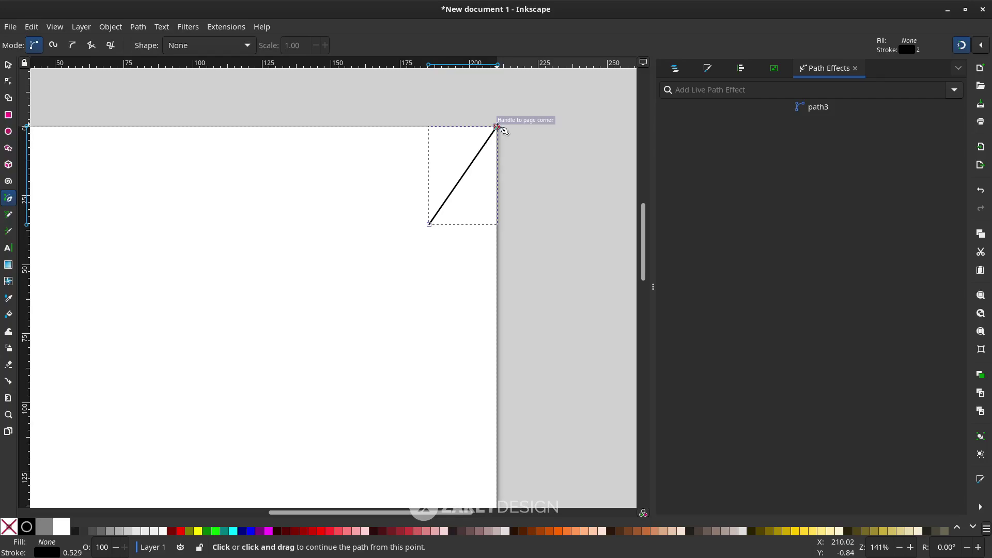
Pull curve handles out of both end nodes of the line to bend it into an S-shape.
{"action": "left_click", "coordinate": [8, 83]}
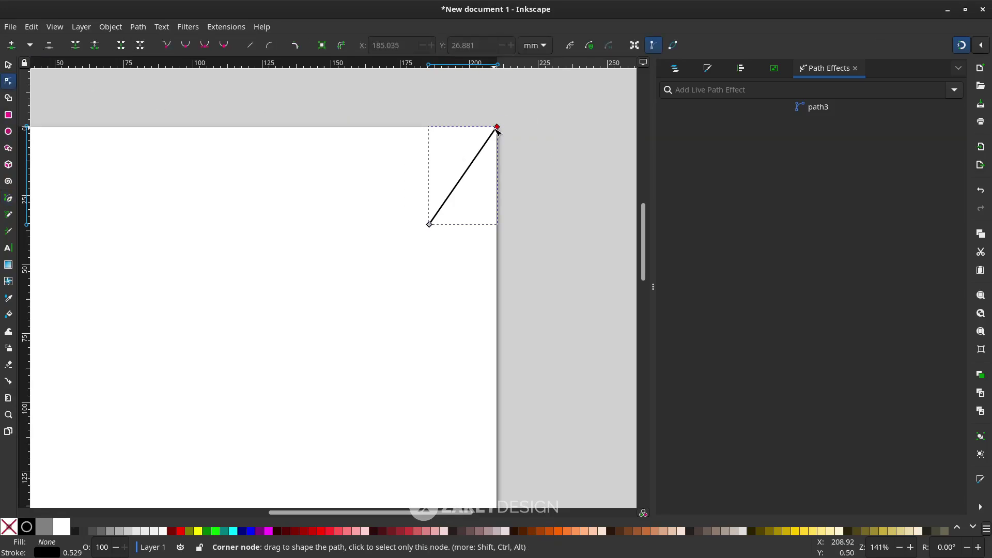
{"action": "key", "text": "shift"}
{"action": "left_click_drag", "start_coordinate": [498, 129], "coordinate": [436, 155]}
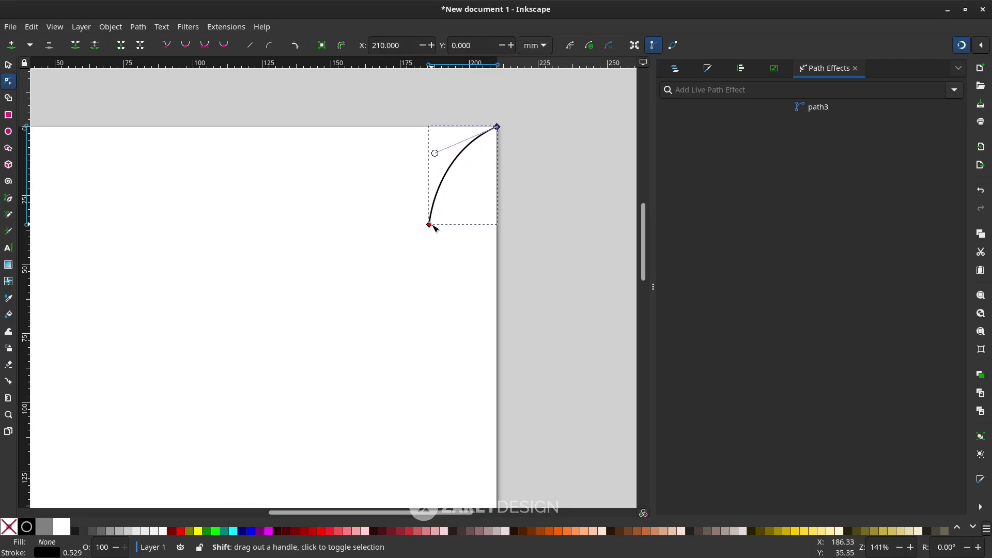
{"action": "key", "text": "shift"}
{"action": "left_click_drag", "start_coordinate": [432, 225], "coordinate": [477, 187]}
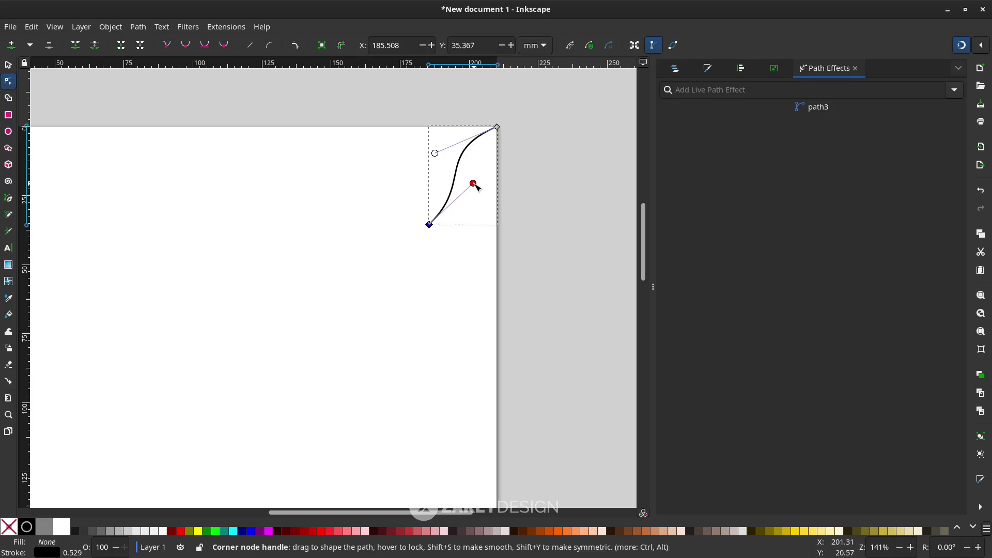
Move the curve's lower end node to about X 184.5, Y 33.7 mm and fine-tune the upper node's handle.
{"action": "mouse_move", "coordinate": [429, 224]}
{"action": "left_mouse_down"}
{"action": "mouse_move", "coordinate": [434, 214]}
{"action": "mouse_move", "coordinate": [422, 211]}
{"action": "left_mouse_up"}
{"action": "left_click_drag", "start_coordinate": [435, 153], "coordinate": [435, 149]}
{"action": "left_click_drag", "start_coordinate": [421, 212], "coordinate": [425, 212]}
{"action": "left_click_drag", "start_coordinate": [436, 149], "coordinate": [435, 152]}
{"action": "left_click_drag", "start_coordinate": [424, 212], "coordinate": [427, 219]}
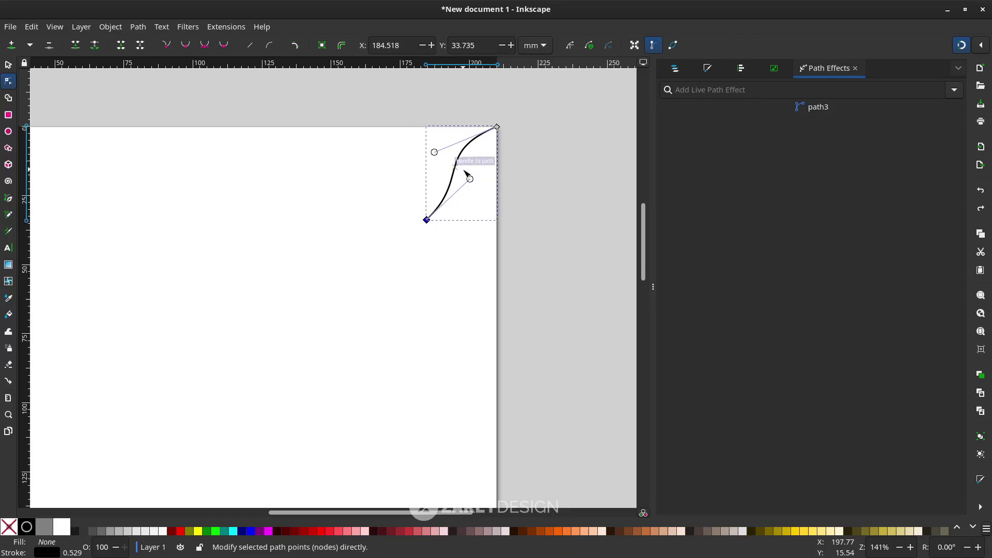
Add a node midway along the curve and reshape it, placing the lower end node at about X 186.6, Y 32.4 mm.
{"action": "double_click", "coordinate": [454, 173]}
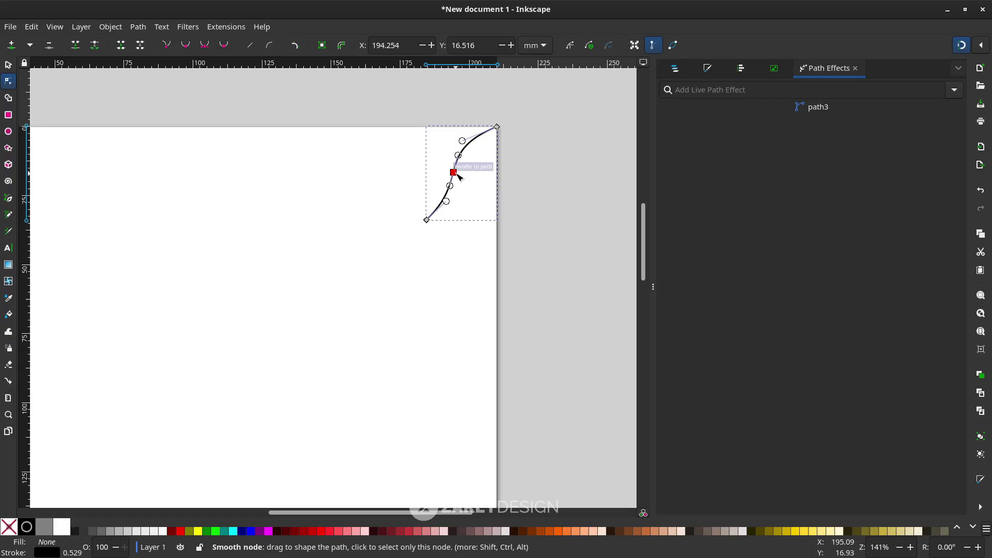
{"action": "left_click_drag", "start_coordinate": [454, 172], "coordinate": [462, 145]}
{"action": "left_click_drag", "start_coordinate": [426, 220], "coordinate": [430, 217]}
{"action": "left_click_drag", "start_coordinate": [448, 166], "coordinate": [451, 165]}
{"action": "left_click_drag", "start_coordinate": [430, 218], "coordinate": [432, 216]}
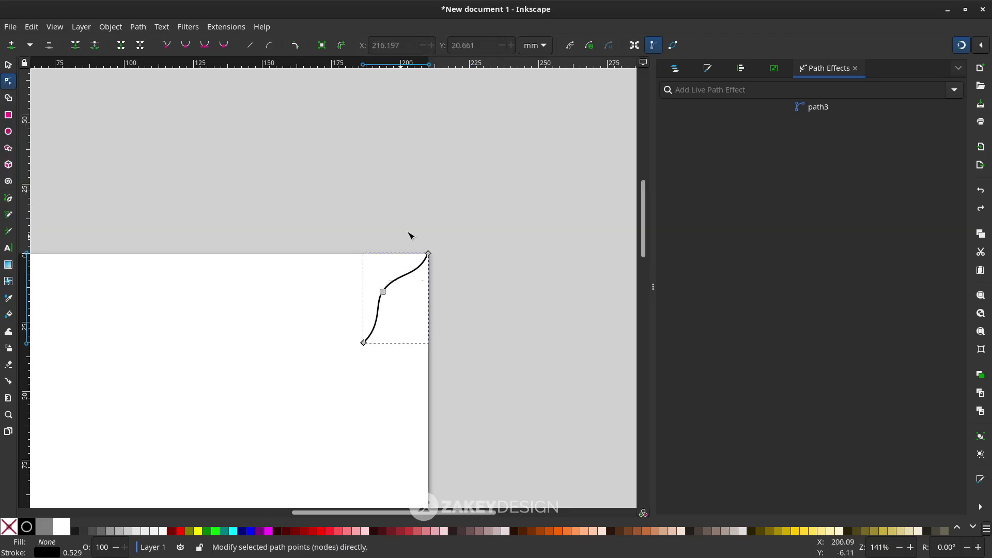
Delete the curve's lowest node and reshape the remaining segment so it ends at about X 194.2, Y 18.3 mm.
{"action": "scroll", "coordinate": [392, 346], "scroll_direction": "down", "scroll_amount": 4}
{"action": "left_click", "coordinate": [483, 285]}
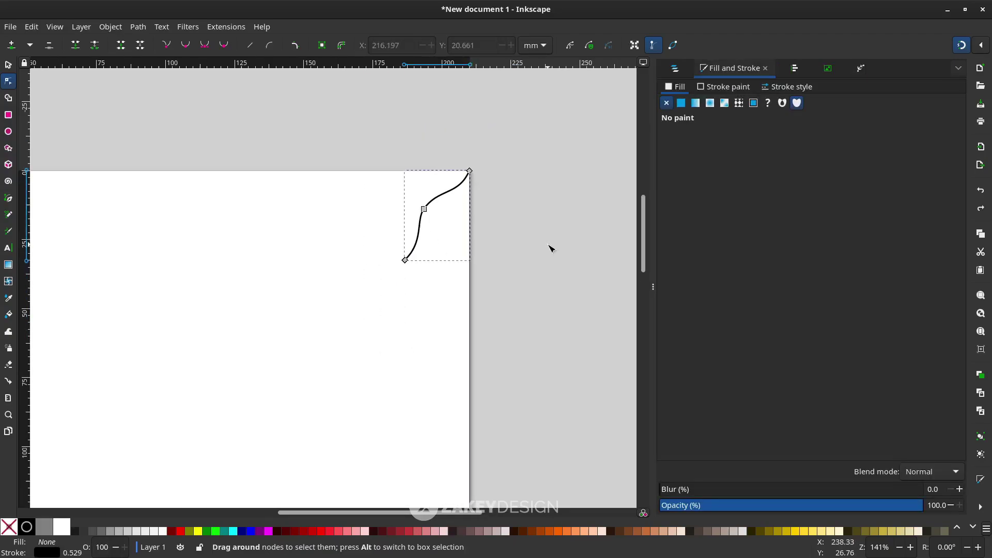
{"action": "left_click", "coordinate": [549, 246]}
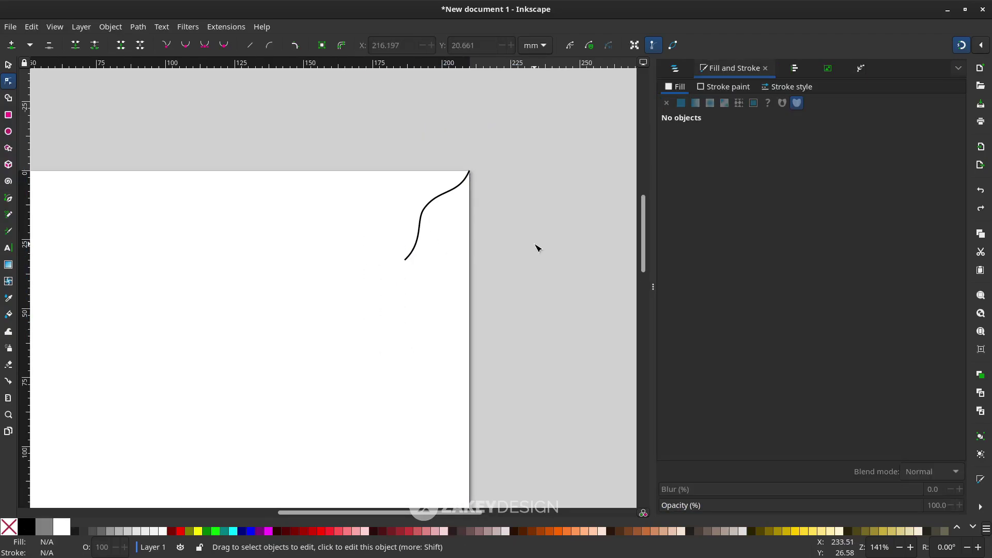
{"action": "left_click", "coordinate": [406, 261]}
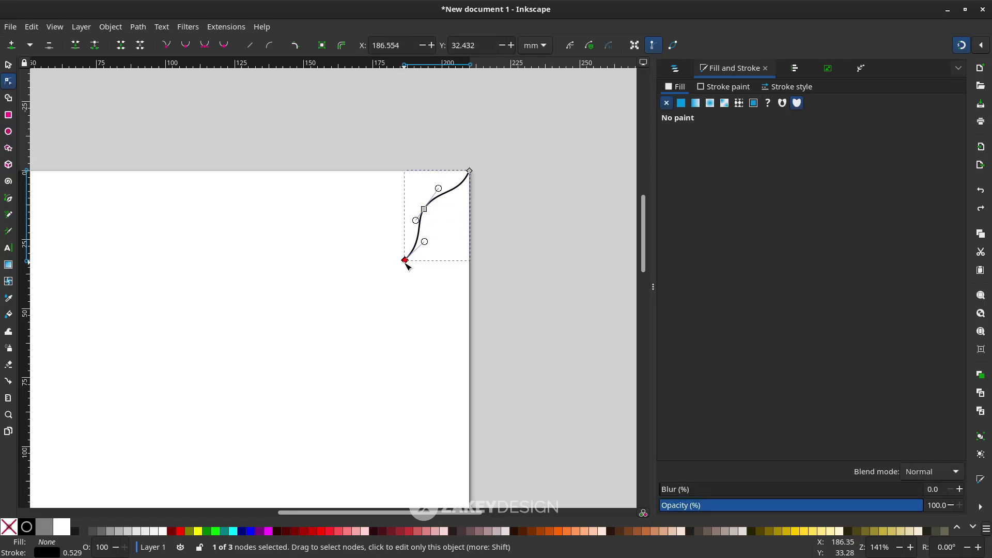
{"action": "key", "text": "Delete"}
{"action": "left_click_drag", "start_coordinate": [423, 209], "coordinate": [458, 198]}
{"action": "left_click_drag", "start_coordinate": [425, 216], "coordinate": [427, 221]}
{"action": "left_click", "coordinate": [479, 219]}
{"action": "left_click", "coordinate": [478, 219]}
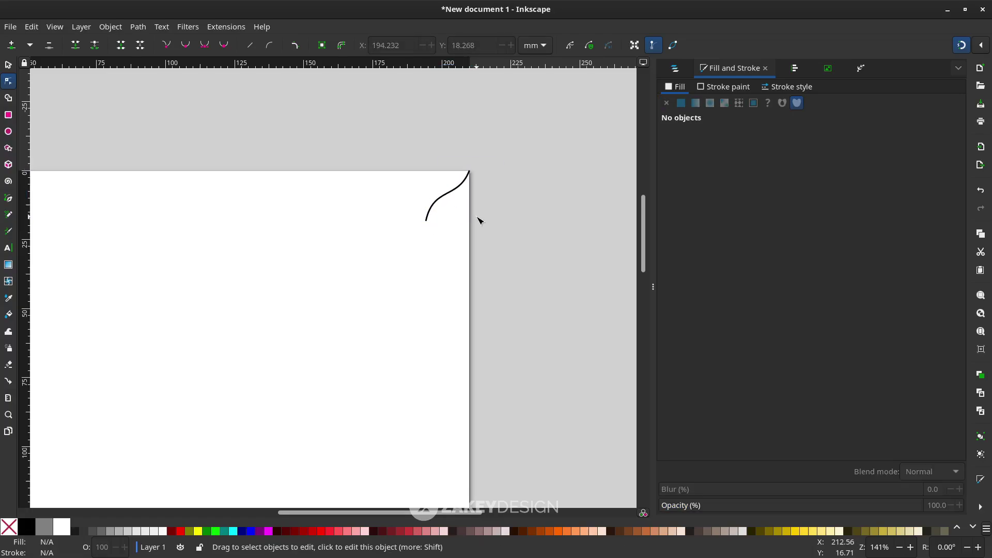
Apply the Mirror symmetry path effect to the curve.
{"action": "left_click", "coordinate": [456, 186]}
{"action": "left_click", "coordinate": [552, 234]}
{"action": "left_click", "coordinate": [457, 193]}
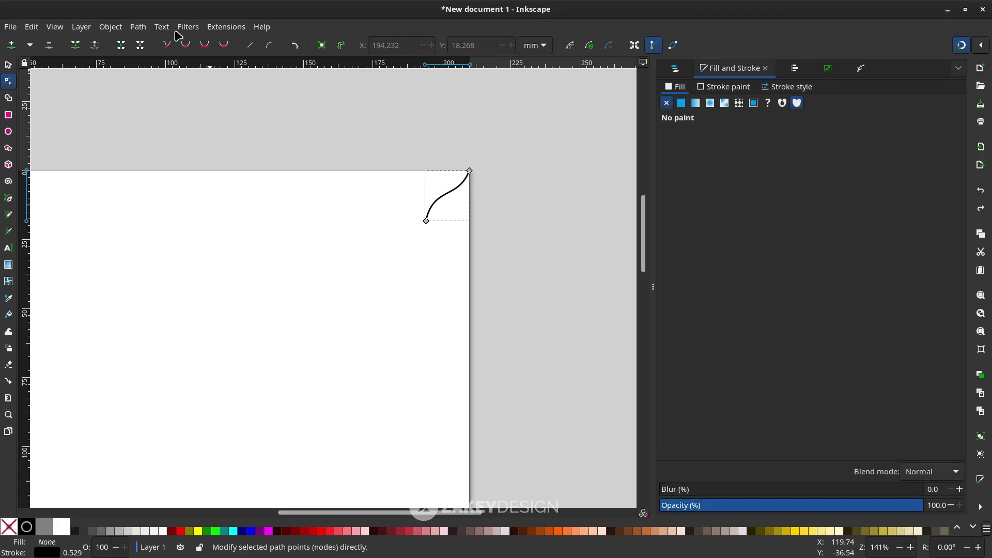
{"action": "left_click", "coordinate": [144, 29]}
{"action": "left_click", "coordinate": [186, 360]}
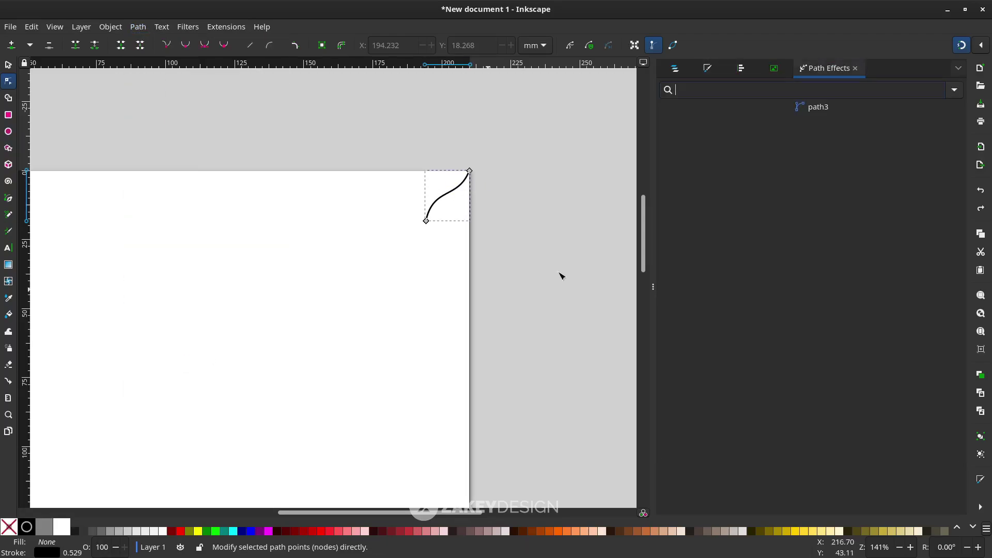
{"action": "left_click", "coordinate": [955, 90]}
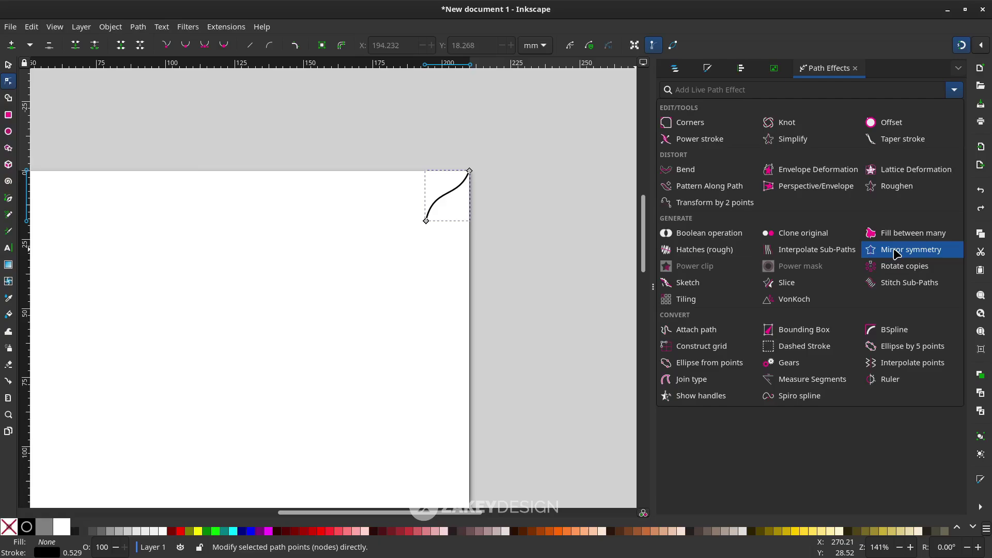
{"action": "left_click", "coordinate": [896, 253]}
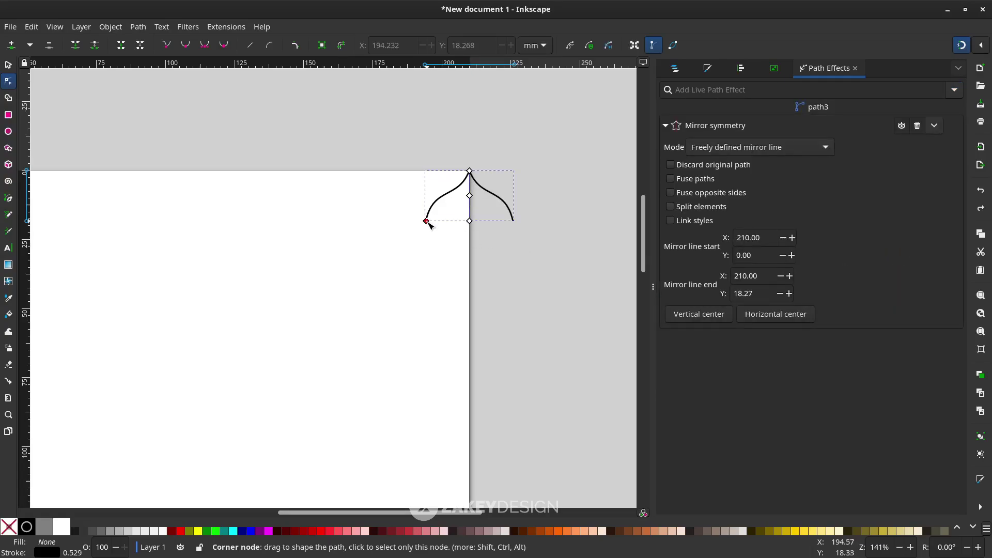
Round out the mirrored petal by adjusting the lower node's handle and moving that node to about X 192.7, Y 22.5 mm.
{"action": "left_click", "coordinate": [436, 239]}
{"action": "left_click", "coordinate": [427, 222]}
{"action": "left_click_drag", "start_coordinate": [426, 222], "coordinate": [426, 234]}
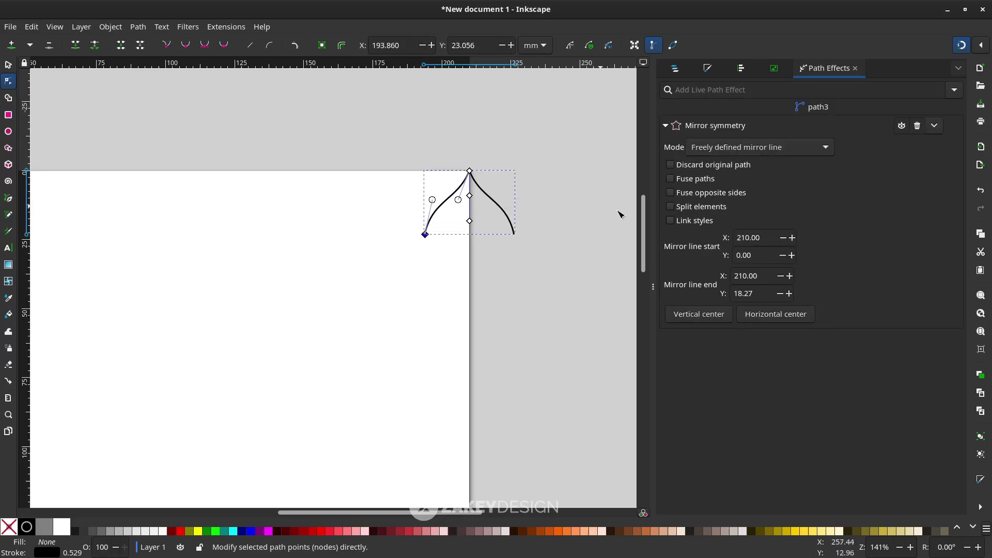
{"action": "left_click_drag", "start_coordinate": [433, 201], "coordinate": [428, 190]}
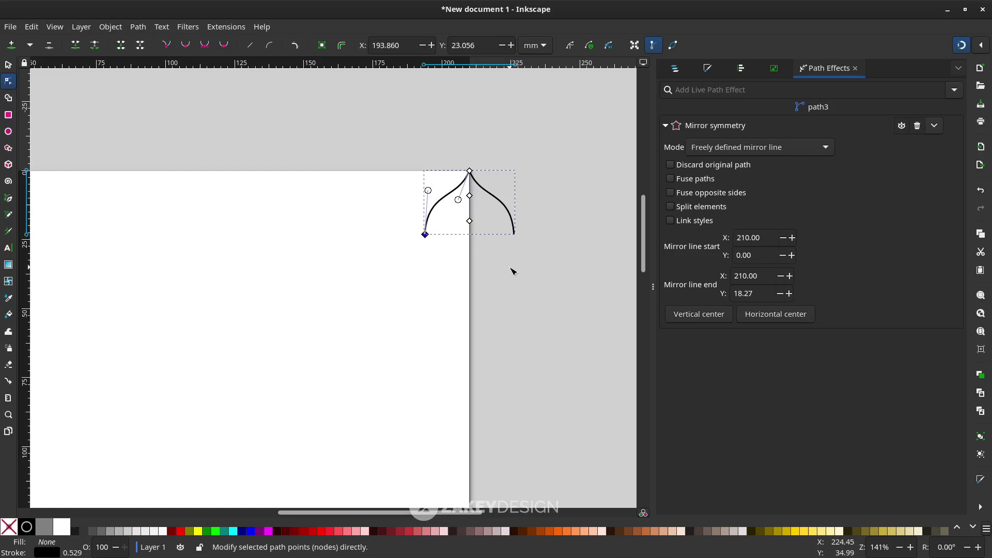
{"action": "left_click_drag", "start_coordinate": [425, 234], "coordinate": [421, 232]}
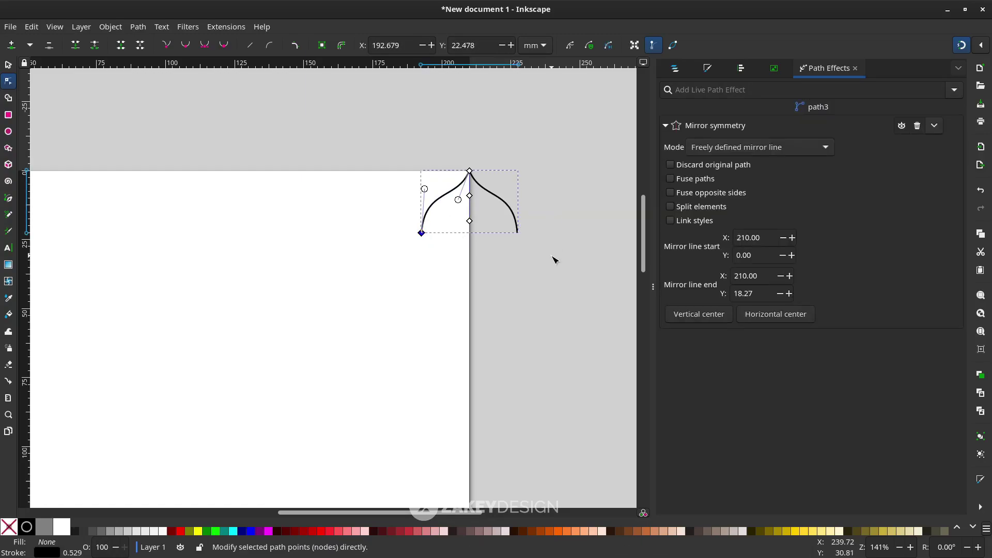
{"action": "left_click_drag", "start_coordinate": [511, 200], "coordinate": [545, 209]}
{"action": "left_click", "coordinate": [423, 199]}
Add the Rotate copies path effect with 5 copies, moving its origin to about X 210, Y 42.9 mm below the petal tip.
{"action": "left_click", "coordinate": [952, 92]}
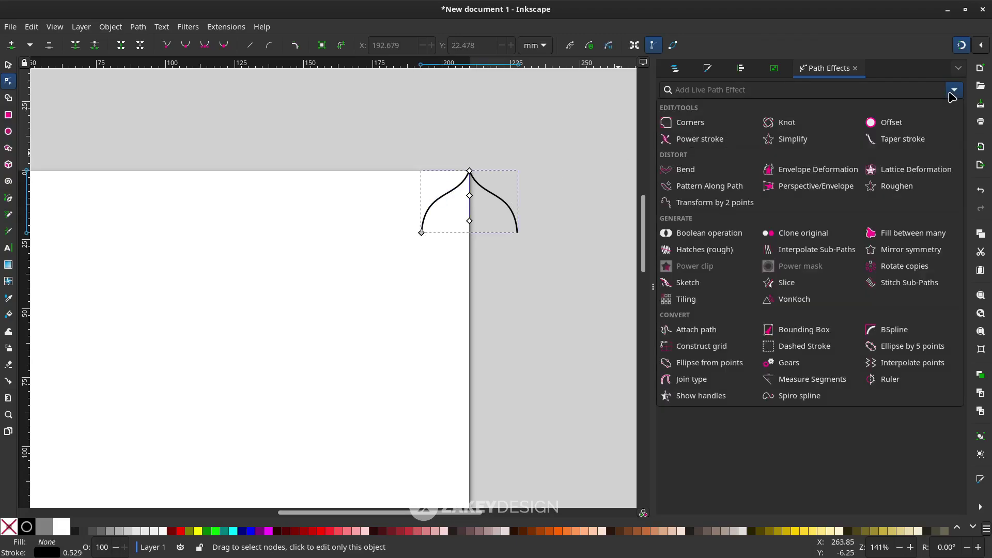
{"action": "left_click", "coordinate": [948, 268]}
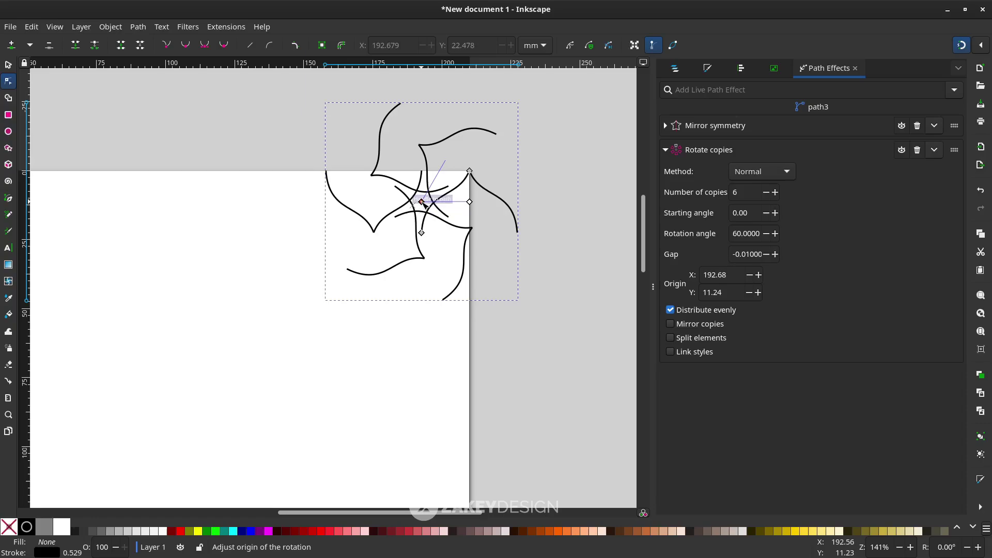
{"action": "left_click_drag", "start_coordinate": [422, 203], "coordinate": [469, 259]}
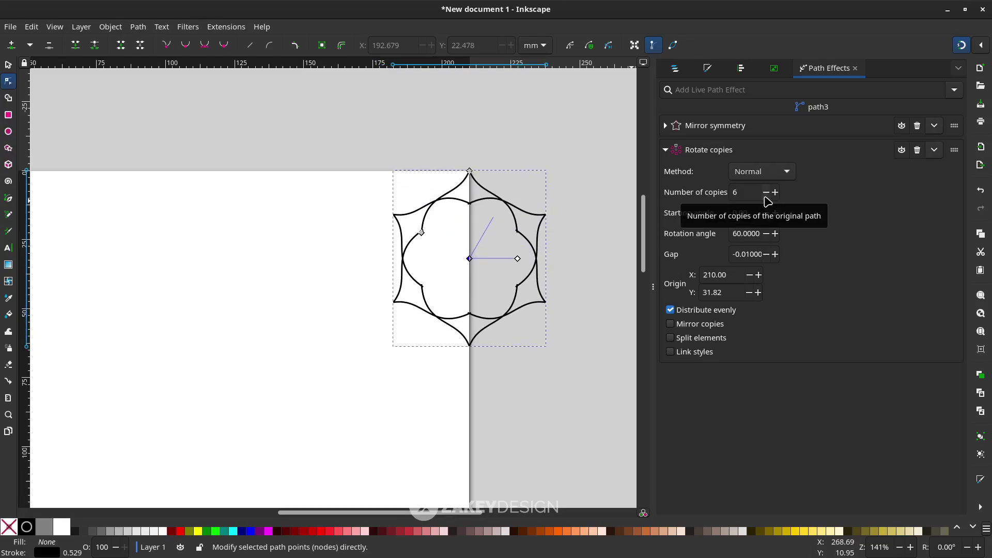
{"action": "left_click", "coordinate": [765, 193]}
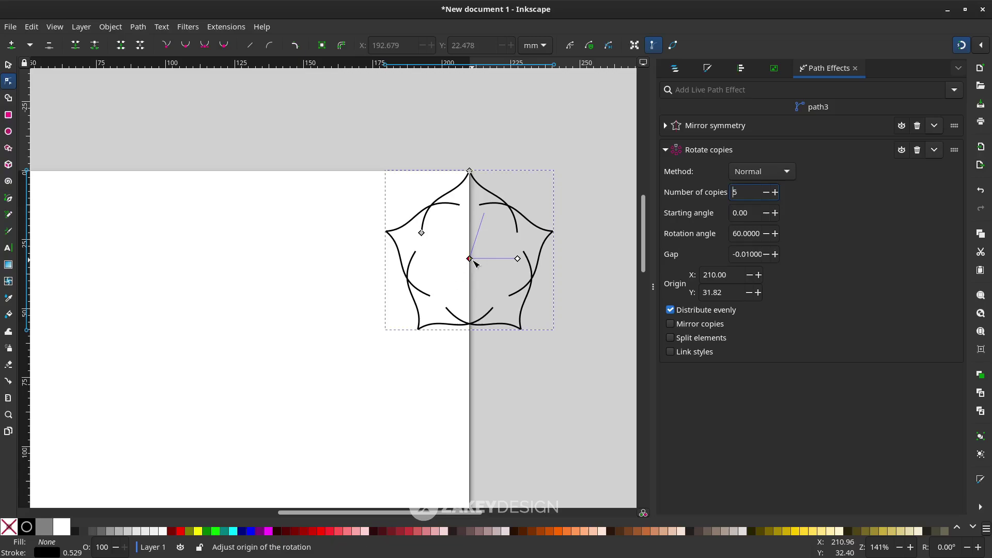
{"action": "left_click_drag", "start_coordinate": [469, 259], "coordinate": [469, 288]}
{"action": "left_click", "coordinate": [583, 277]}
{"action": "left_click", "coordinate": [570, 283]}
Convert the flower outline with its live effects into a plain path using Object to Path.
{"action": "left_click", "coordinate": [138, 26]}
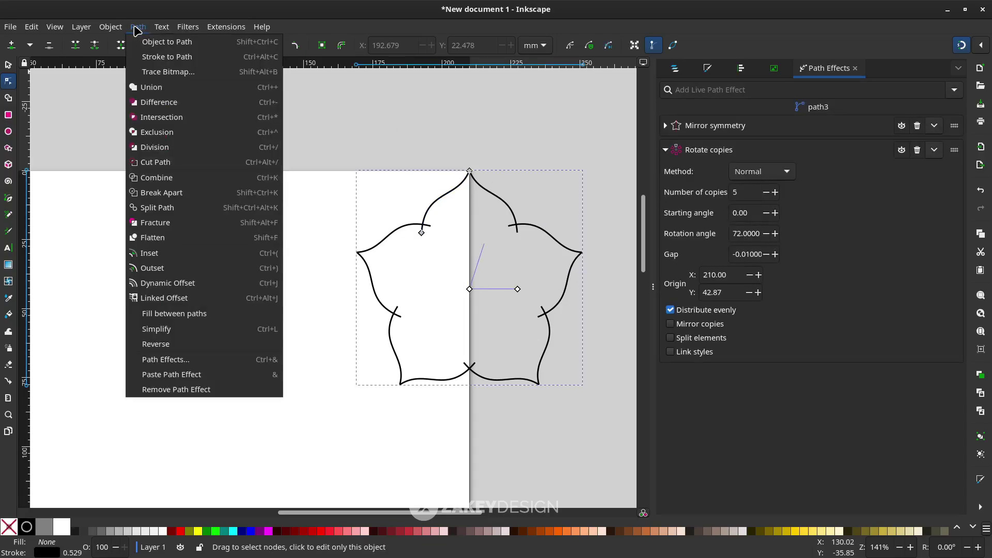
{"action": "left_click", "coordinate": [154, 42]}
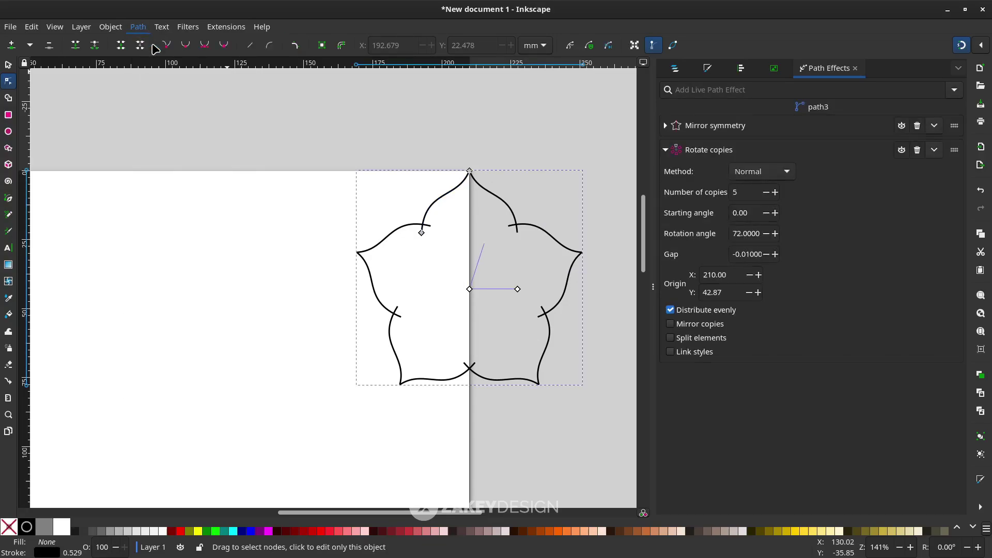
{"action": "scroll", "coordinate": [508, 172], "scroll_direction": "down", "scroll_amount": 2}
{"action": "left_click", "coordinate": [508, 172]}
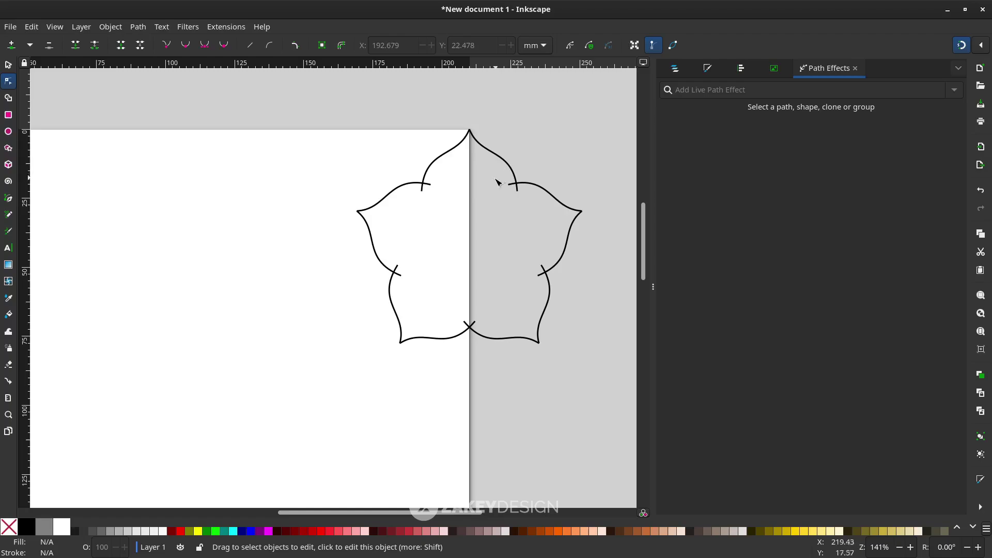
{"action": "left_click_drag", "start_coordinate": [338, 130], "coordinate": [591, 372]}
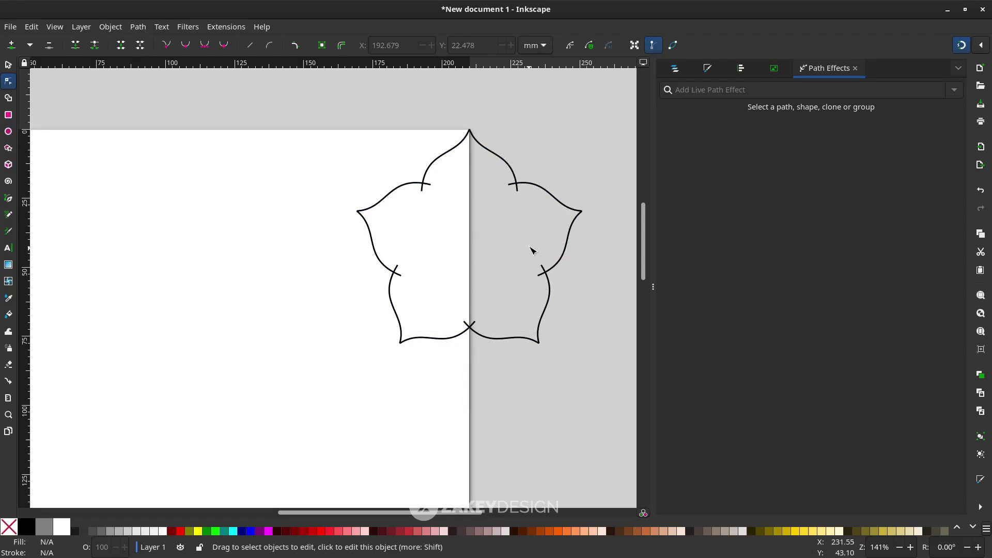
Build the flower outline's enclosed area into a single filled shape with the Shape Builder tool and finish the operation.
{"action": "left_click", "coordinate": [501, 160]}
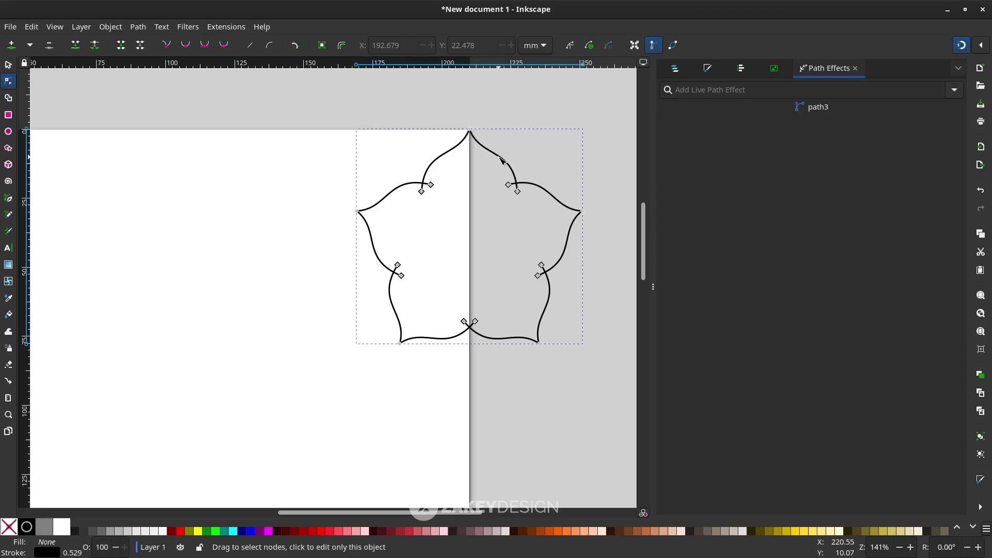
{"action": "left_click", "coordinate": [9, 99]}
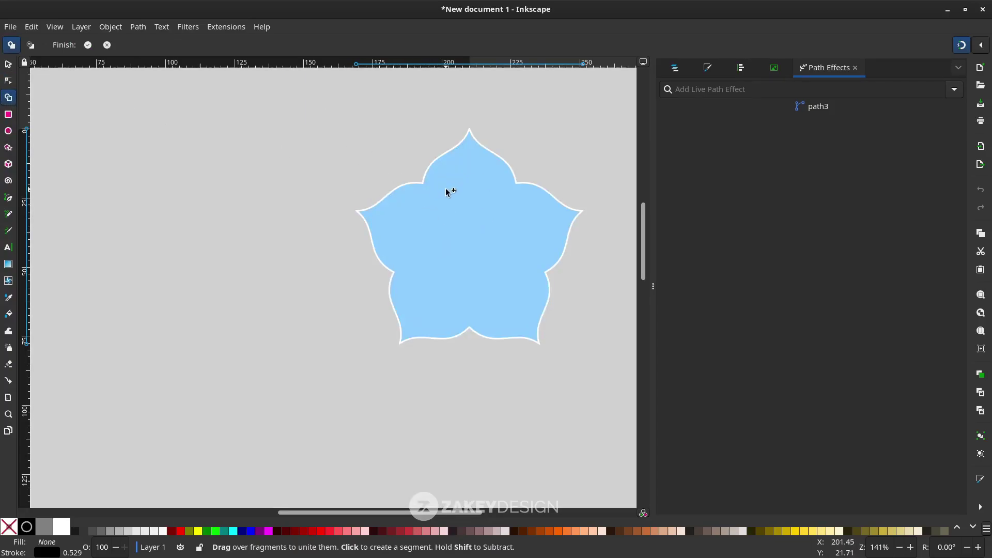
{"action": "left_click", "coordinate": [456, 219]}
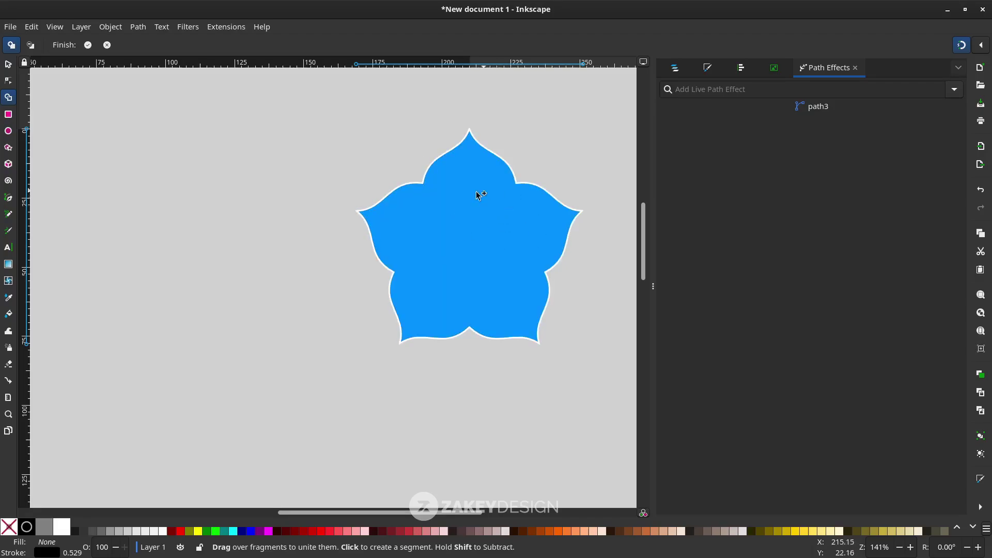
{"action": "left_click", "coordinate": [9, 65]}
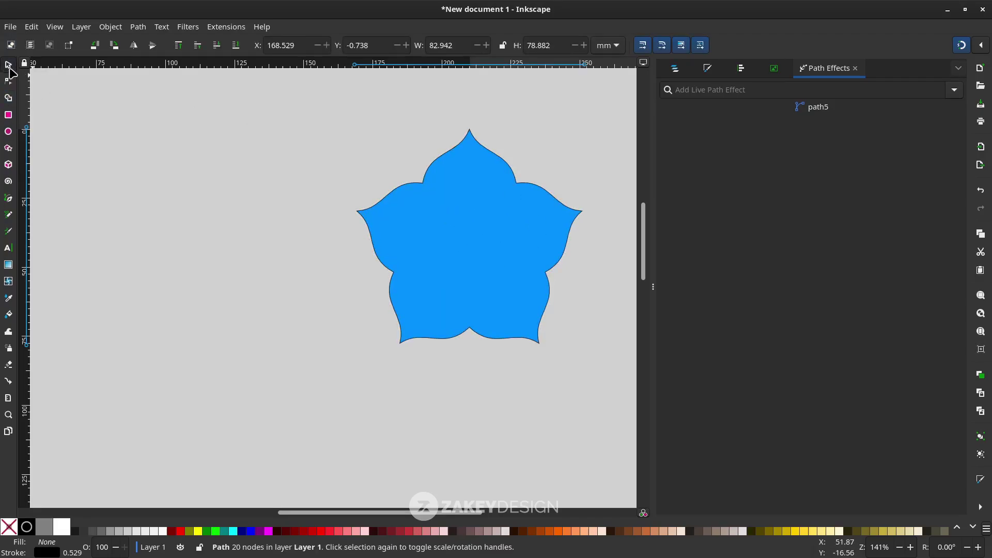
Move the flower outline onto the page, to about X 103.6, Y 34.3 mm.
{"action": "left_click", "coordinate": [256, 200]}
{"action": "left_click_drag", "start_coordinate": [423, 183], "coordinate": [240, 282]}
{"action": "scroll", "coordinate": [243, 288], "scroll_direction": "left", "scroll_amount": 8}
{"action": "scroll", "coordinate": [243, 287], "scroll_direction": "down", "scroll_amount": 4}
{"action": "scroll", "coordinate": [398, 307], "scroll_direction": "right", "scroll_amount": 4}
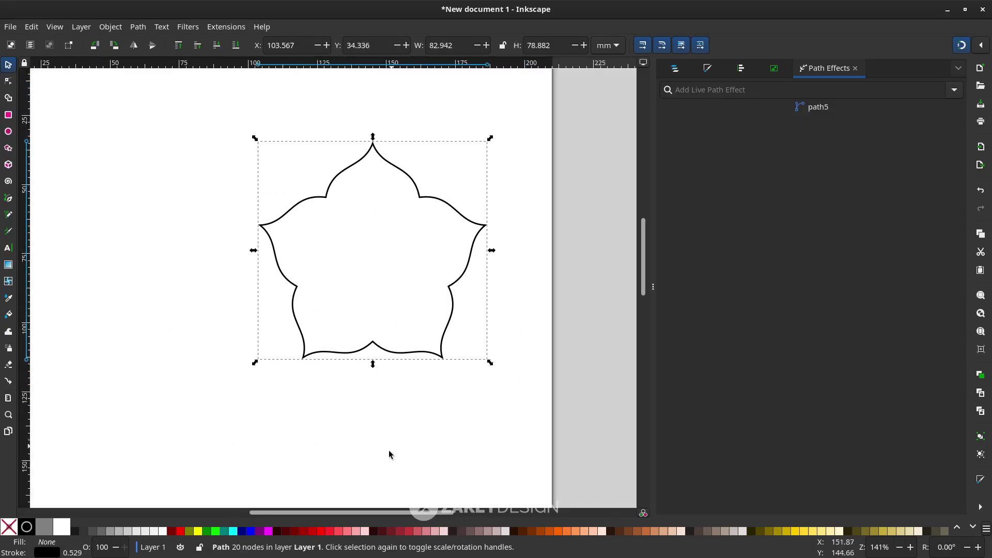
Try a dark brown palette colour as the flower's fill.
{"action": "left_click", "coordinate": [374, 531]}
{"action": "left_click", "coordinate": [409, 531]}
{"action": "left_click", "coordinate": [436, 531]}
{"action": "left_click", "coordinate": [461, 531]}
{"action": "scroll", "coordinate": [338, 391], "scroll_direction": "left", "scroll_amount": 4}
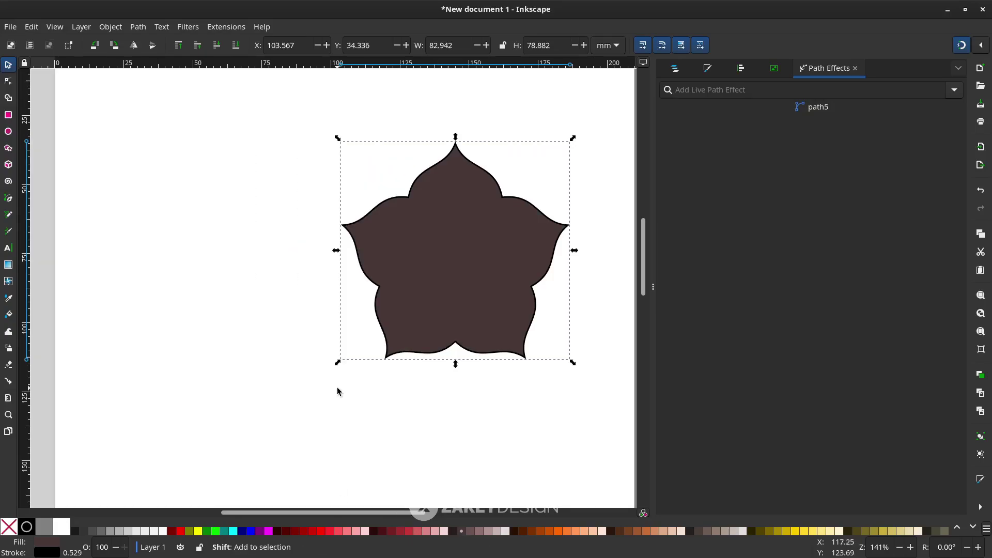
Move the flower to about X 77.6, Y 31.6 mm and remove its stroke.
{"action": "left_click_drag", "start_coordinate": [481, 275], "coordinate": [408, 310]}
{"action": "scroll", "coordinate": [408, 310], "scroll_direction": "up", "scroll_amount": 2}
{"action": "right_click", "coordinate": [41, 554]}
{"action": "left_click", "coordinate": [56, 545]}
{"action": "key", "text": "Escape"}
{"action": "left_click", "coordinate": [401, 330]}
{"action": "scroll", "coordinate": [388, 319], "scroll_direction": "down", "scroll_amount": 6}
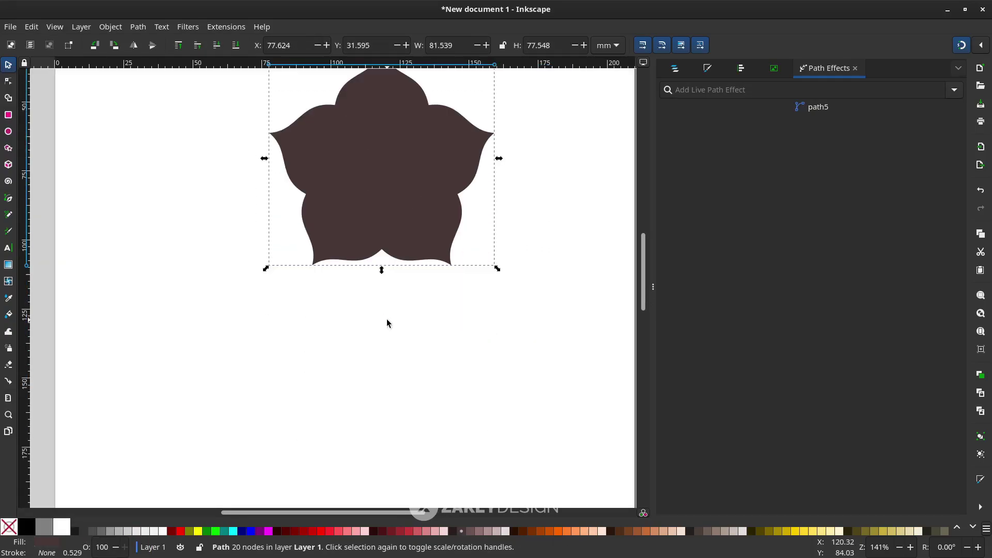
Fill the flower with Teal (#008080) and move it down to about Y 52.7 mm.
{"action": "scroll", "coordinate": [387, 324], "scroll_direction": "up", "scroll_amount": 3}
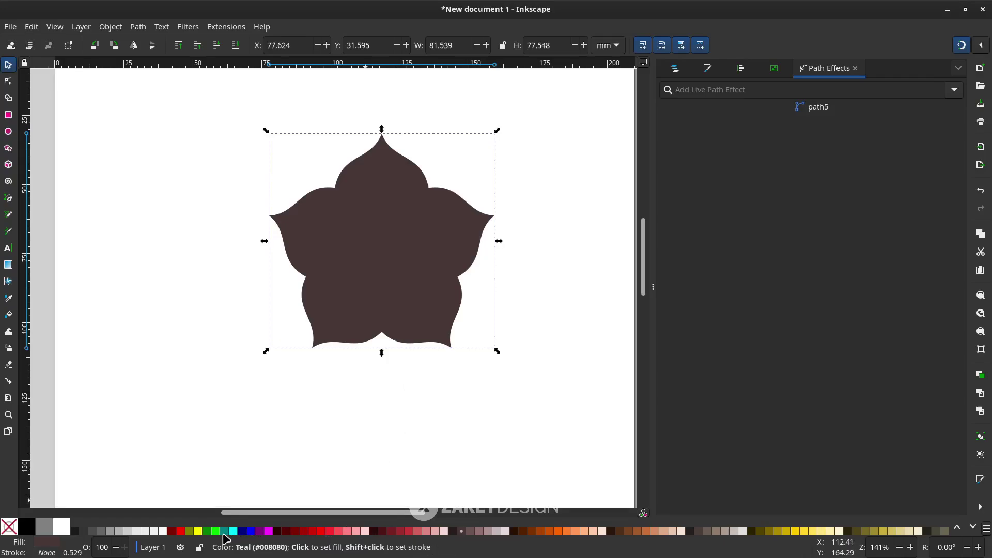
{"action": "left_click", "coordinate": [223, 532]}
{"action": "scroll", "coordinate": [372, 328], "scroll_direction": "down", "scroll_amount": 2}
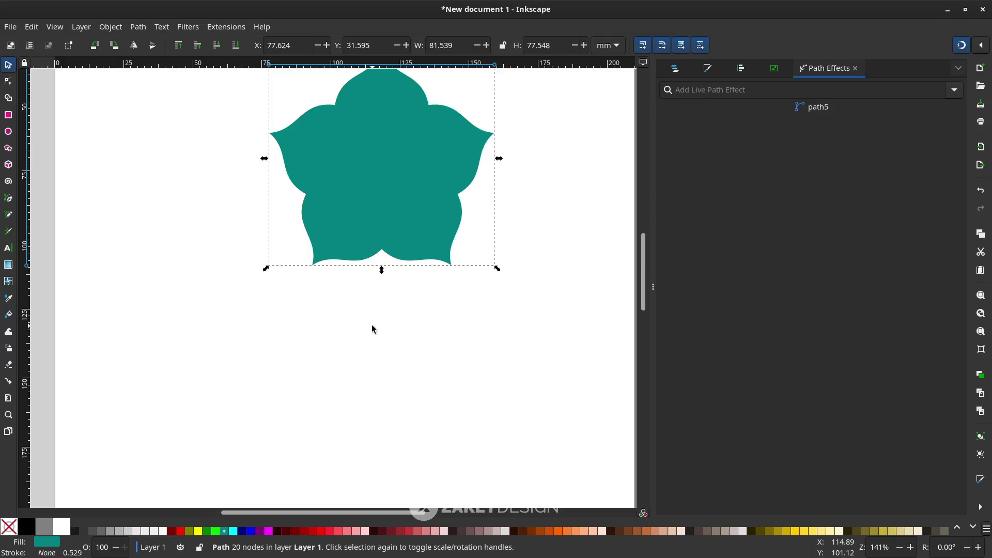
{"action": "left_click_drag", "start_coordinate": [406, 273], "coordinate": [452, 331]}
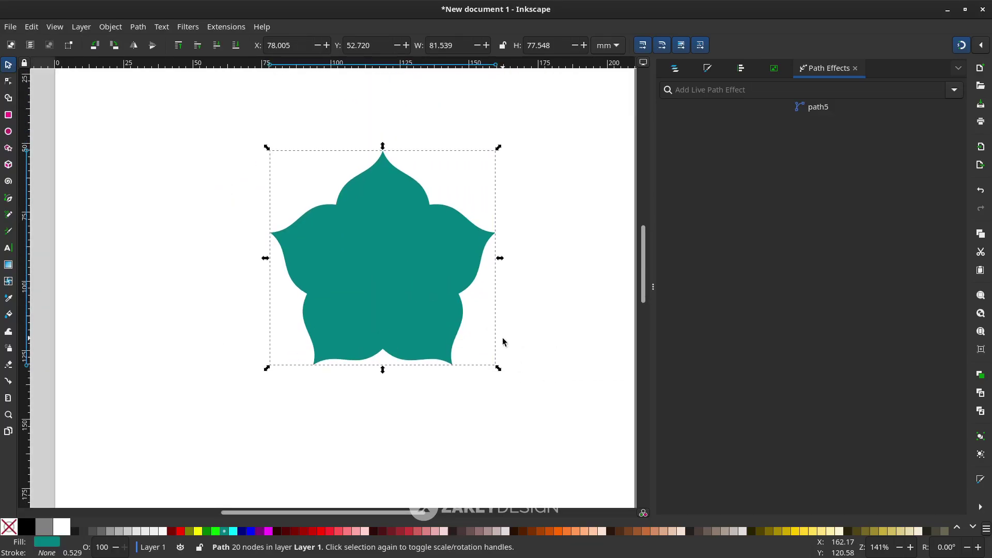
Enlarge the teal flower proportionally about its centre to about 118 by 112 mm.
{"action": "key", "text": "Escape"}
{"action": "left_click", "coordinate": [394, 305]}
{"action": "left_click_drag", "start_coordinate": [498, 369], "coordinate": [551, 411]}
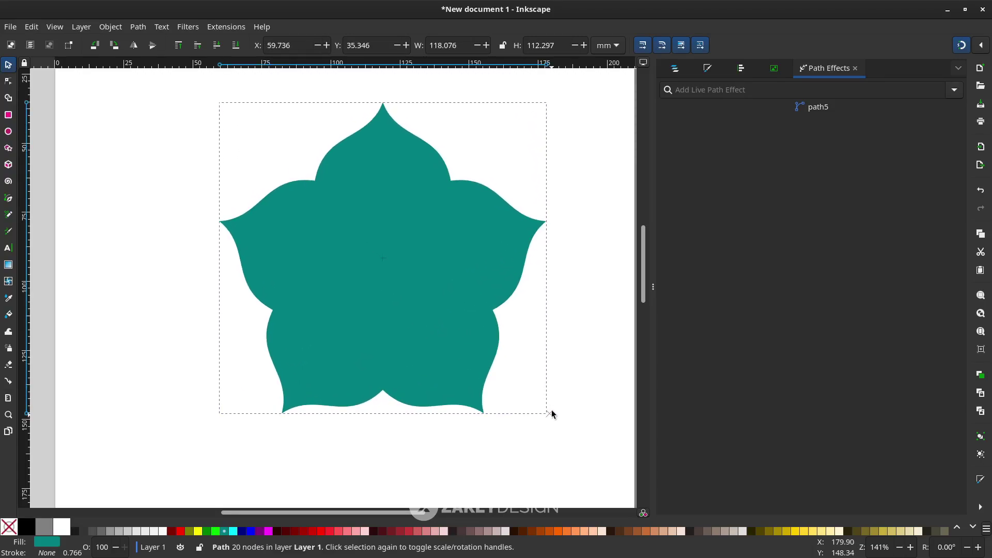
Move the enlarged flower to about X 47.3, Y 65.3 mm on the page.
{"action": "key", "text": "1"}
{"action": "scroll", "coordinate": [551, 352], "scroll_direction": "down", "scroll_amount": 2}
{"action": "left_click_drag", "start_coordinate": [447, 277], "coordinate": [431, 336]}
{"action": "scroll", "coordinate": [432, 337], "scroll_direction": "down", "scroll_amount": 2}
{"action": "scroll", "coordinate": [516, 315], "scroll_direction": "right", "scroll_amount": 2}
{"action": "scroll", "coordinate": [516, 312], "scroll_direction": "left", "scroll_amount": 2}
{"action": "left_click_drag", "start_coordinate": [513, 301], "coordinate": [507, 300]}
{"action": "scroll", "coordinate": [507, 299], "scroll_direction": "down", "scroll_amount": 2}
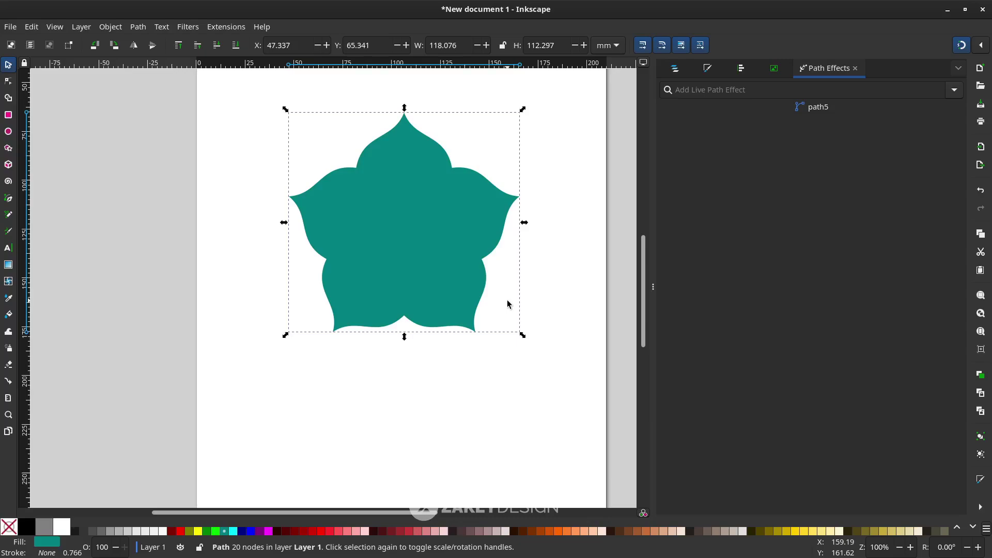
Duplicate the teal flower in place and fill the copy with white.
{"action": "key", "text": "ctrl"}
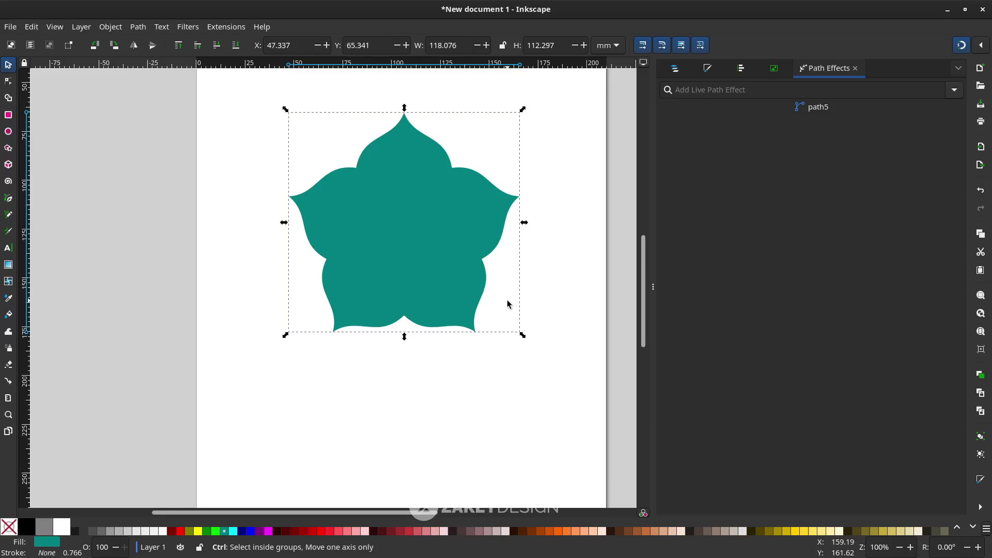
{"action": "key", "text": "ctrl+d"}
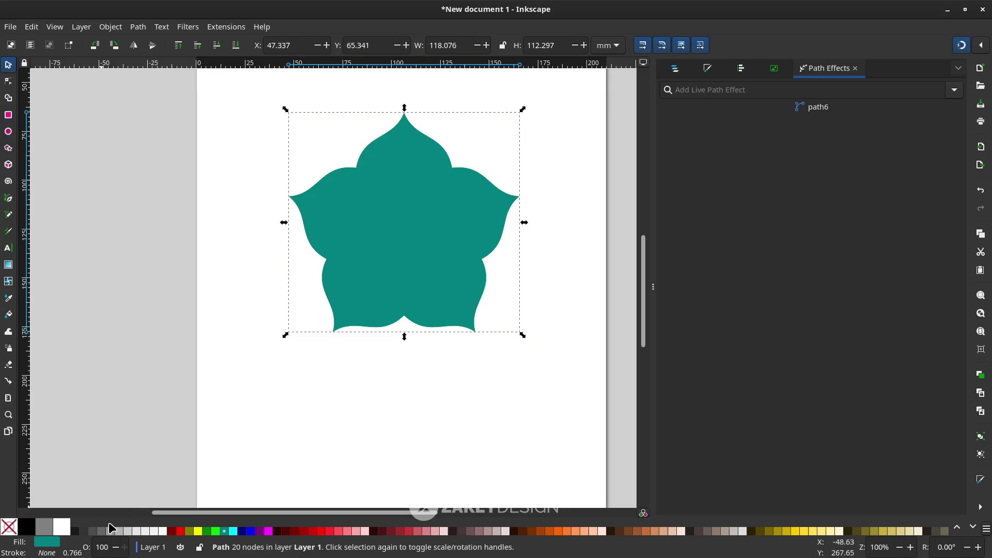
{"action": "left_click", "coordinate": [65, 530]}
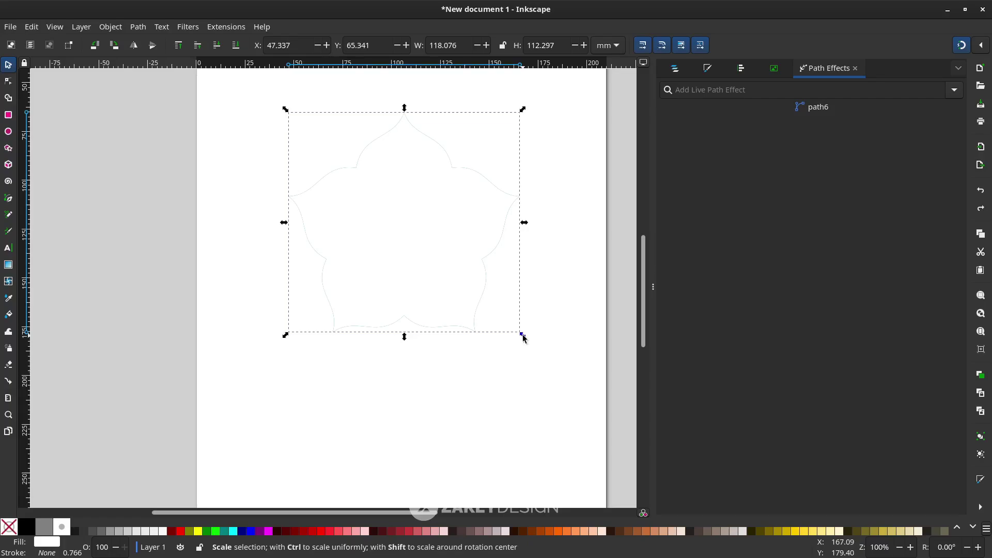
Turn off snapping and shrink the white copy about its centre to about 107.5 by 102.2 mm.
{"action": "left_click_drag", "start_coordinate": [522, 334], "coordinate": [504, 321]}
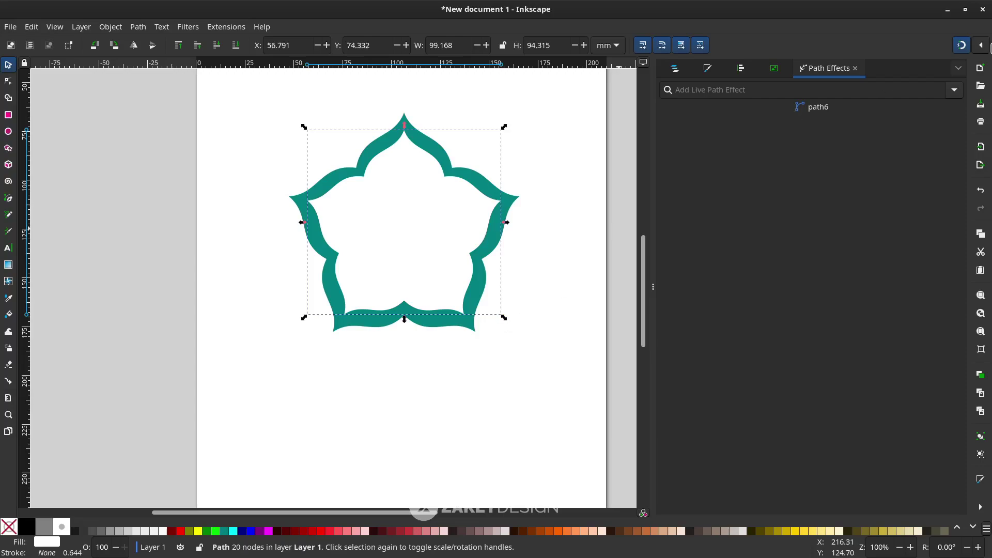
{"action": "left_click", "coordinate": [961, 45]}
{"action": "left_click_drag", "start_coordinate": [504, 319], "coordinate": [519, 325]}
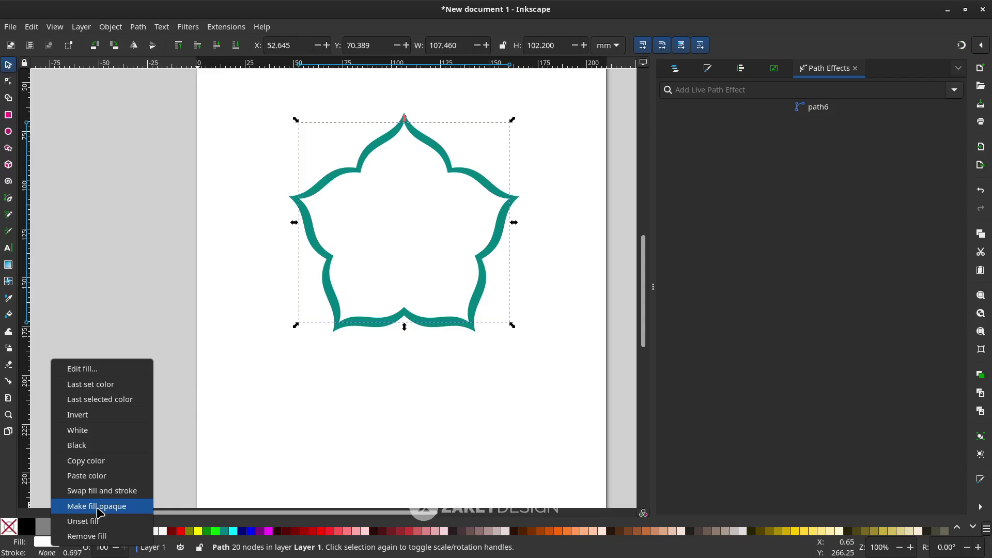
Swap the inner copy's fill and stroke so only a white outline remains, and set its stroke width to 2 px.
{"action": "left_click", "coordinate": [98, 491]}
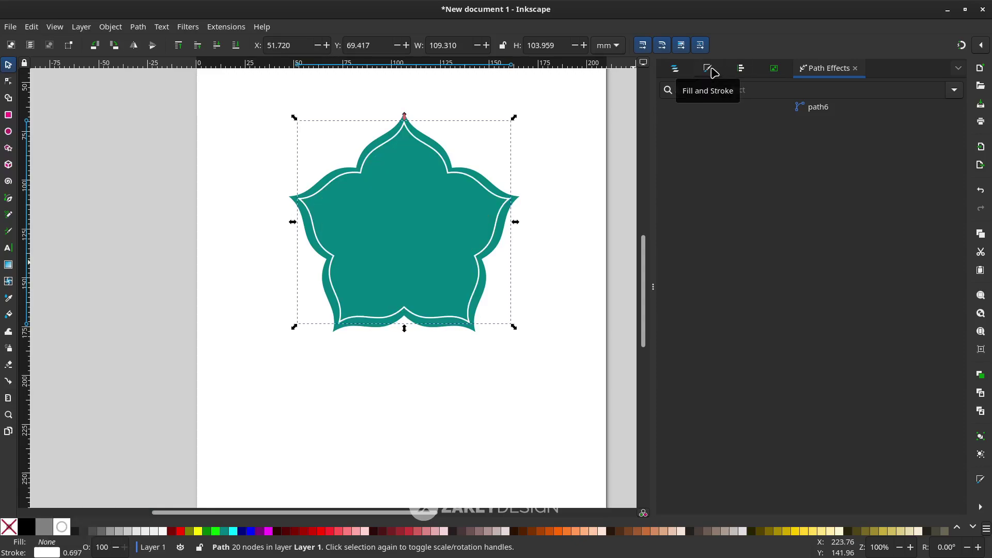
{"action": "left_click", "coordinate": [709, 70]}
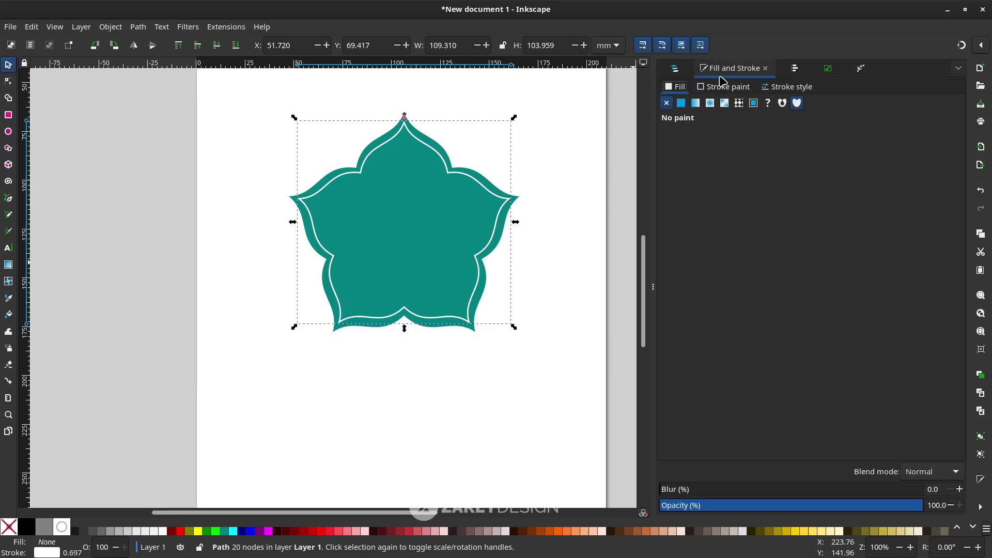
{"action": "left_click", "coordinate": [801, 91]}
{"action": "left_click", "coordinate": [791, 107]}
{"action": "left_click", "coordinate": [788, 126]}
{"action": "double_click", "coordinate": [722, 109]}
{"action": "type", "text": "2"}
{"action": "key", "text": "Return"}
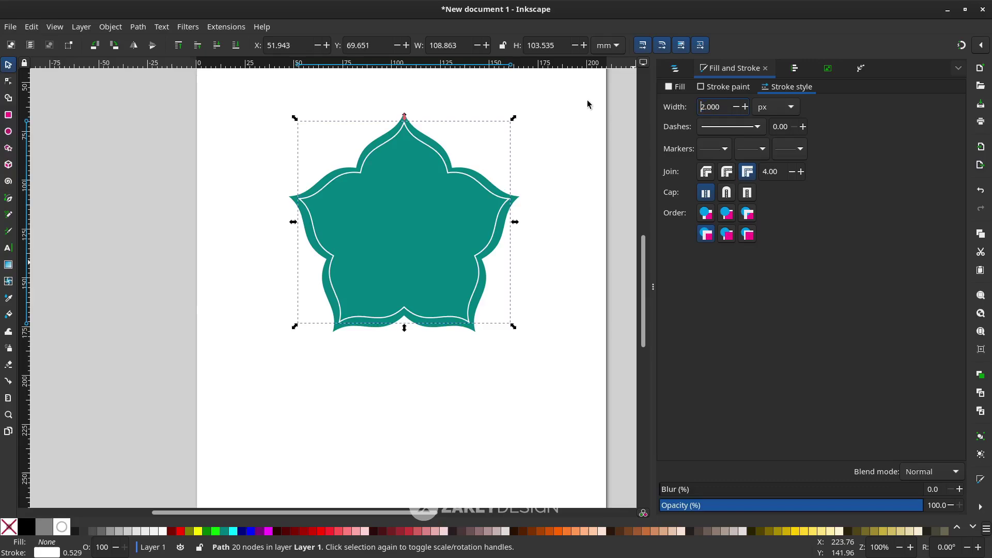
Give the teal flower behind the white outline a golden yellow stroke.
{"action": "left_click", "coordinate": [523, 295]}
{"action": "left_click", "coordinate": [380, 230]}
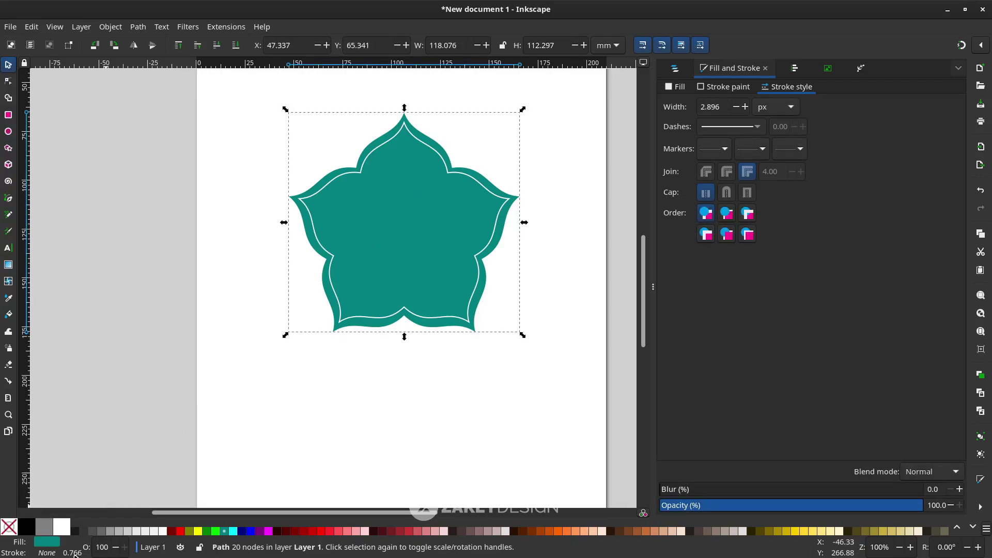
{"action": "right_click", "coordinate": [797, 532]}
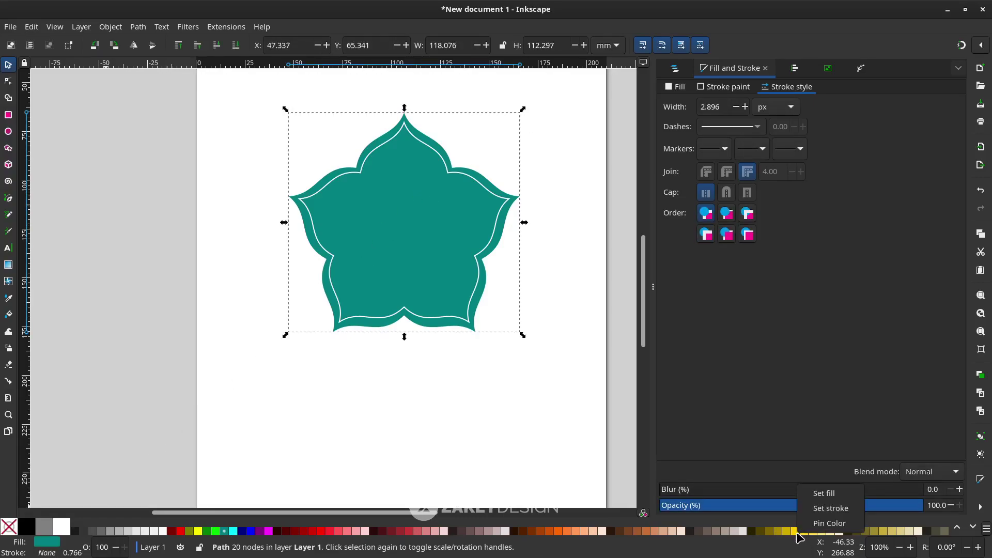
{"action": "left_click", "coordinate": [837, 509]}
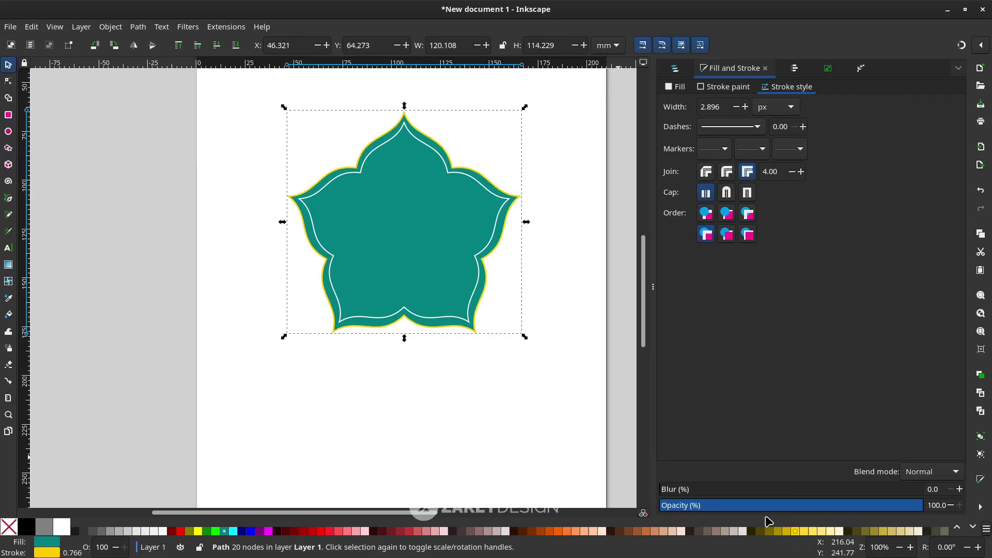
Try a 4 px width for the teal flower's yellow stroke.
{"action": "left_click_drag", "start_coordinate": [721, 107], "coordinate": [694, 105]}
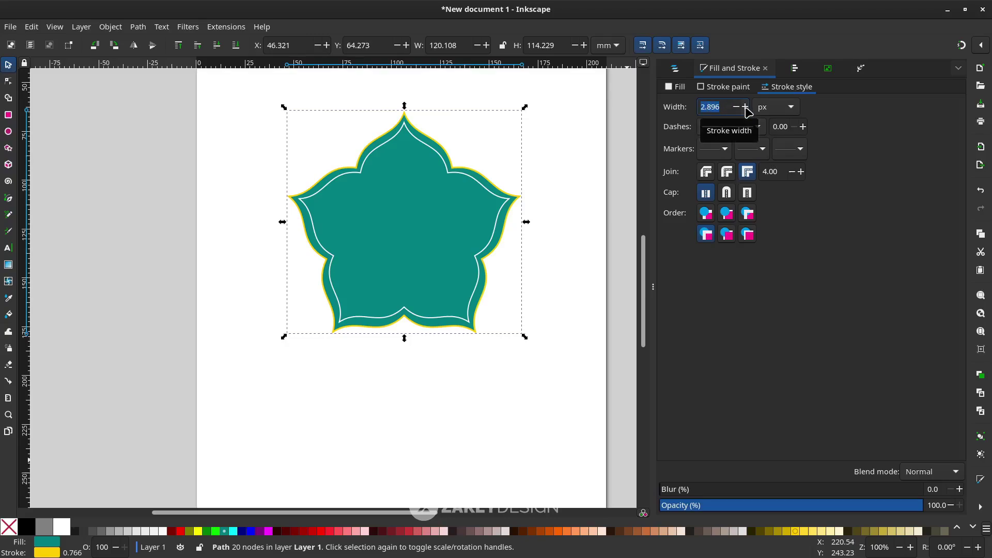
{"action": "type", "text": "4"}
{"action": "key", "text": "Return"}
Set the teal flower's yellow stroke width to 7 px and deselect it.
{"action": "left_click_drag", "start_coordinate": [723, 107], "coordinate": [653, 86]}
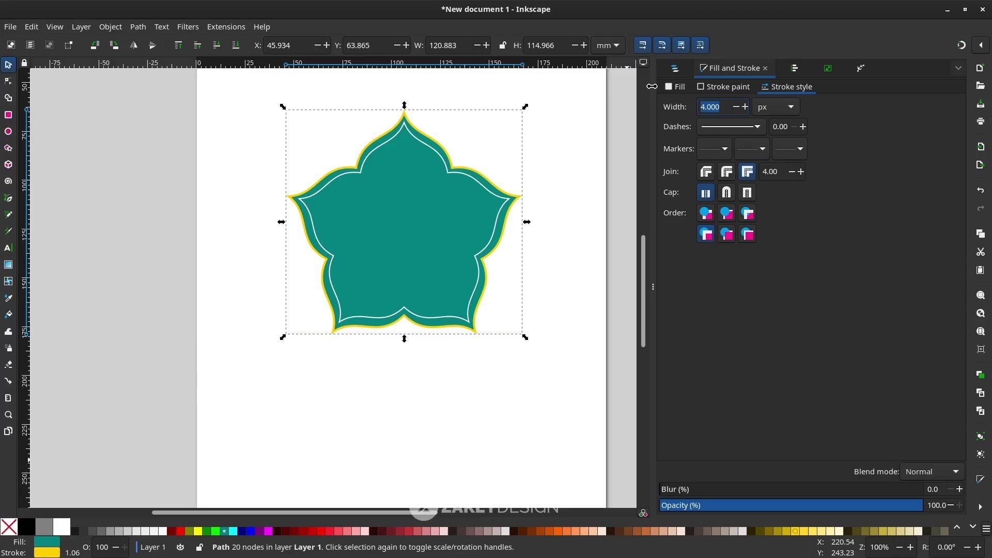
{"action": "type", "text": "7"}
{"action": "key", "text": "Return"}
{"action": "left_click", "coordinate": [552, 278]}
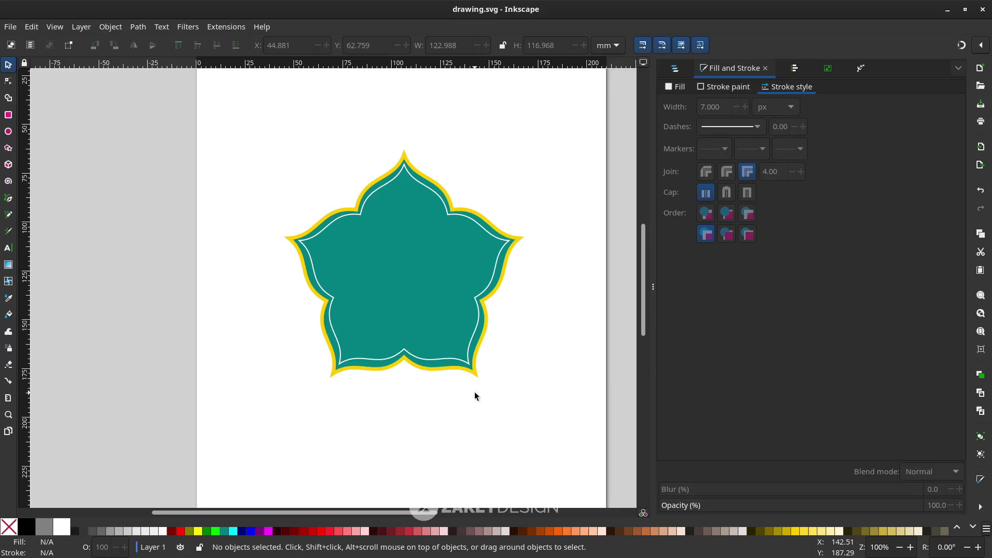
Draw a circle of about 31.2 mm radius outward from the middle of the flower.
{"action": "left_click", "coordinate": [8, 132]}
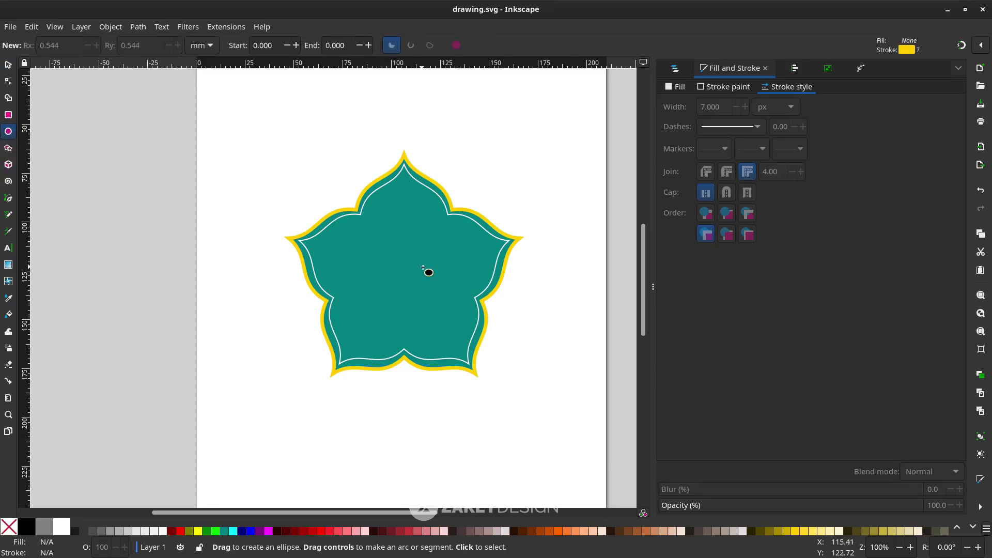
{"action": "mouse_move", "coordinate": [402, 266]}
{"action": "left_mouse_down"}
{"action": "mouse_move", "coordinate": [470, 331]}
{"action": "mouse_move", "coordinate": [463, 327]}
{"action": "left_mouse_up"}
{"action": "scroll", "coordinate": [429, 293], "scroll_direction": "up", "scroll_amount": 1}
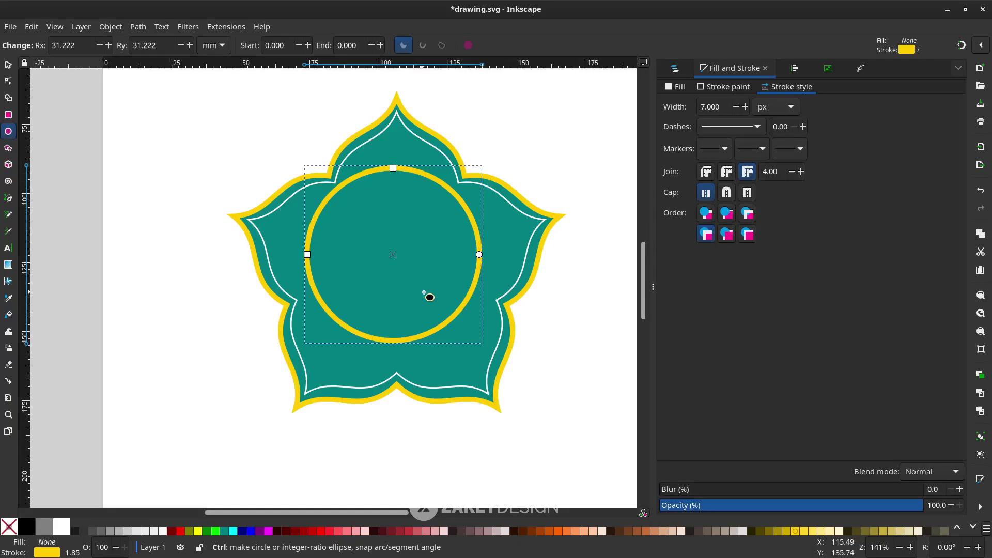
{"action": "scroll", "coordinate": [454, 294], "scroll_direction": "down", "scroll_amount": 2}
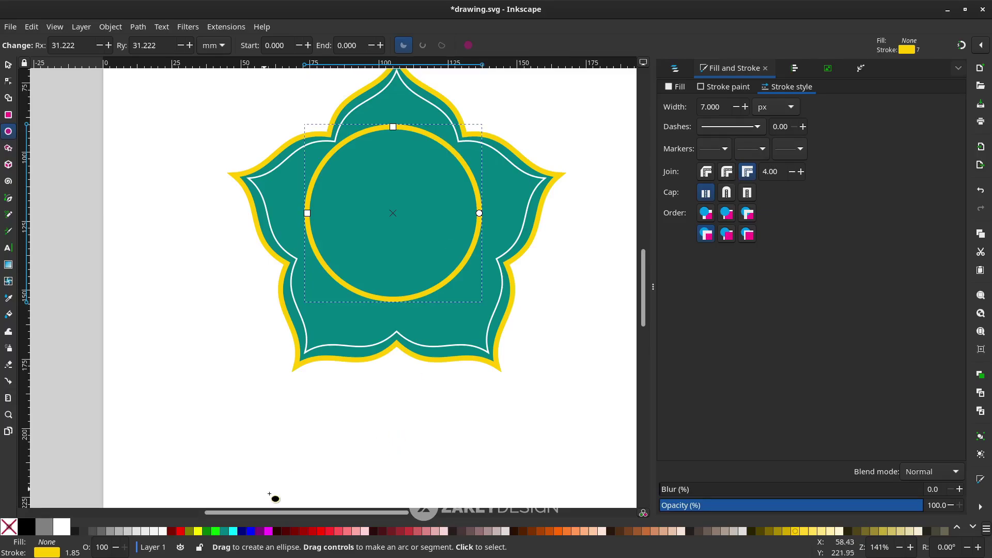
Change the circle's stroke to red (#FF0000) with a 1 px width and deselect it.
{"action": "right_click", "coordinate": [324, 533]}
{"action": "left_click", "coordinate": [344, 500]}
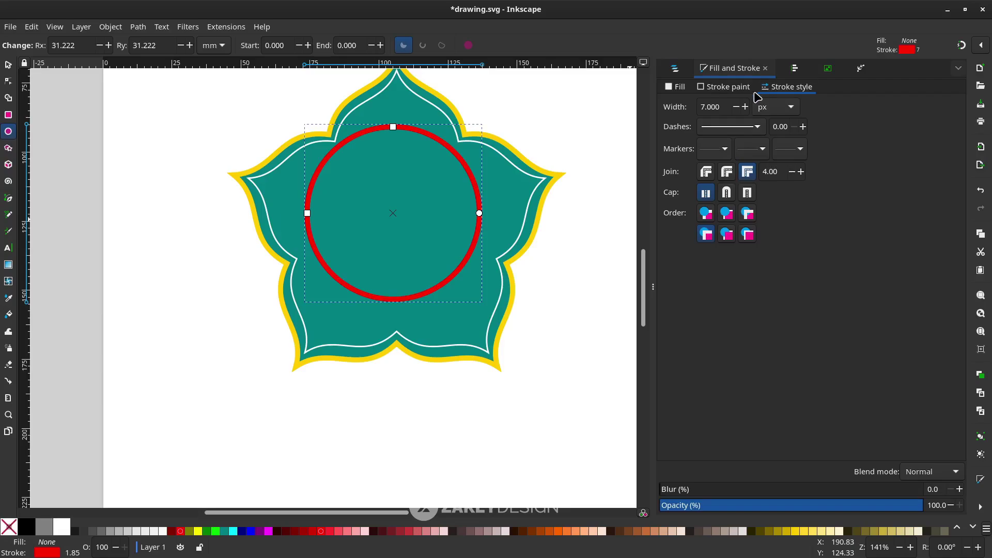
{"action": "left_click_drag", "start_coordinate": [722, 104], "coordinate": [705, 107]}
{"action": "type", "text": "1"}
{"action": "key", "text": "Return"}
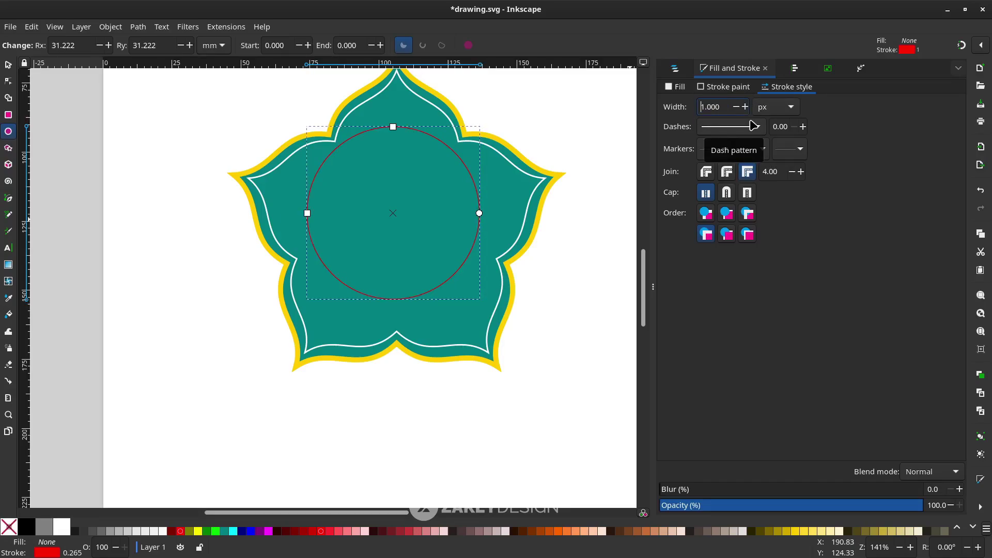
{"action": "left_click", "coordinate": [9, 65]}
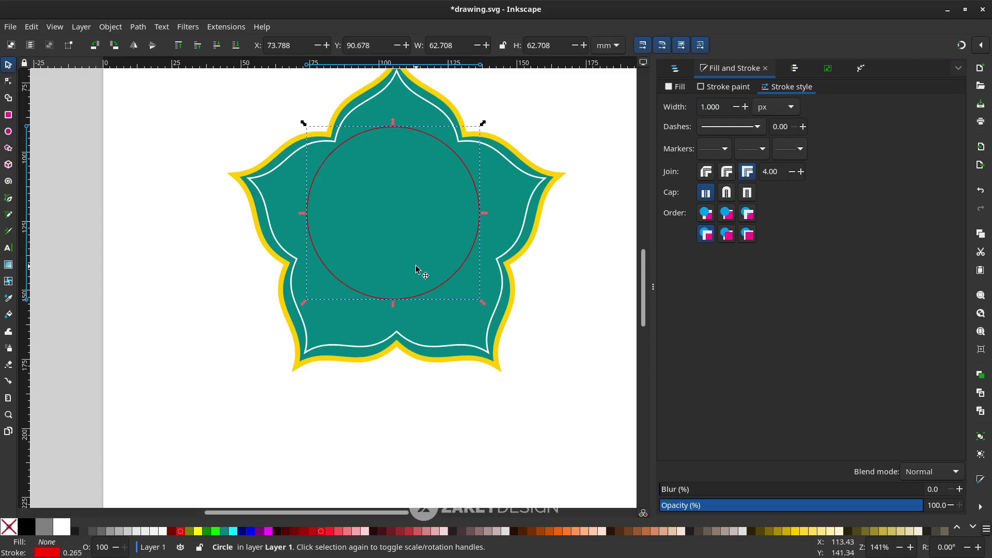
{"action": "left_click", "coordinate": [556, 309]}
{"action": "scroll", "coordinate": [557, 309], "scroll_direction": "down", "scroll_amount": 2}
{"action": "scroll", "coordinate": [556, 309], "scroll_direction": "up", "scroll_amount": 4}
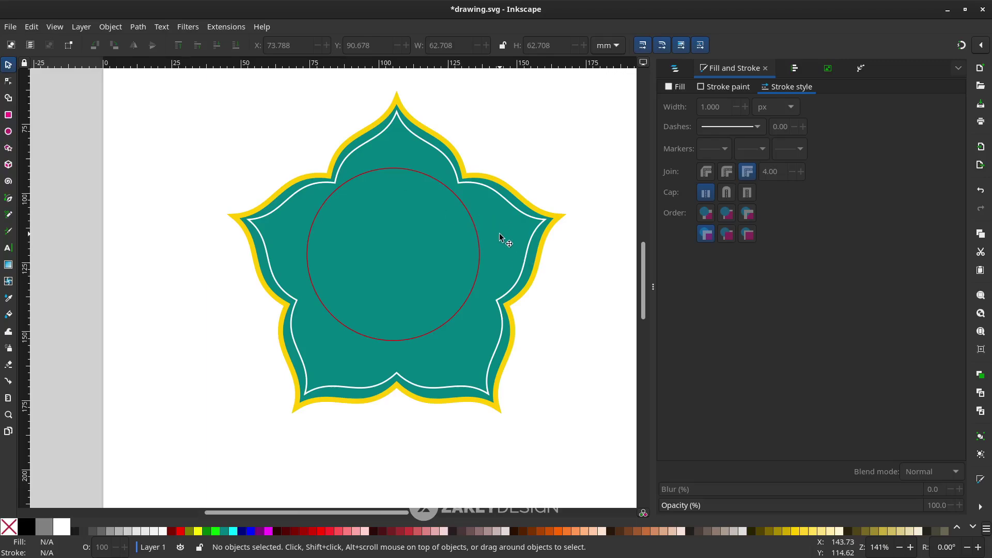
Select the circle and then the teal flower, and centre the circle on the flower's vertical axis relative to the last selected object.
{"action": "left_click", "coordinate": [464, 207]}
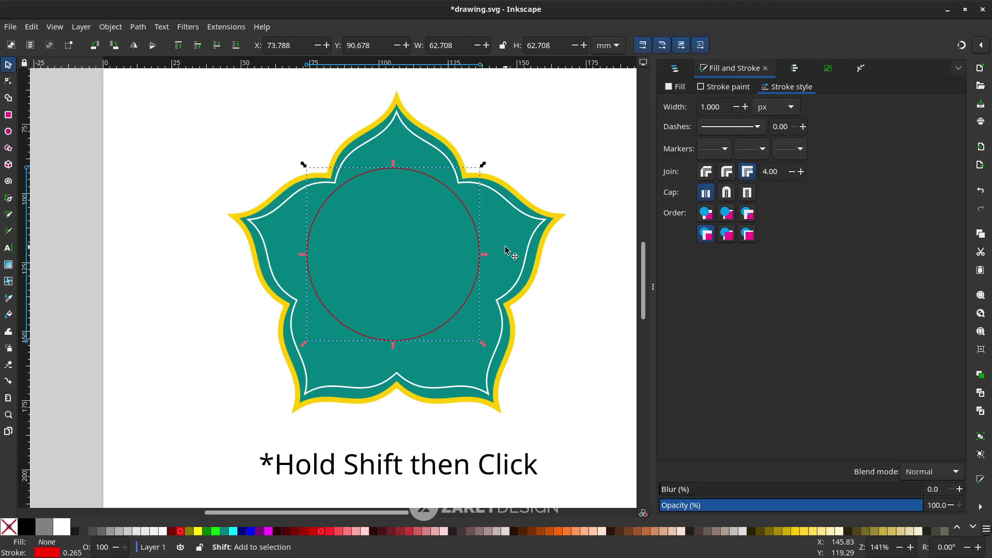
{"action": "left_click", "coordinate": [506, 249], "text": "shift"}
{"action": "left_click", "coordinate": [981, 510]}
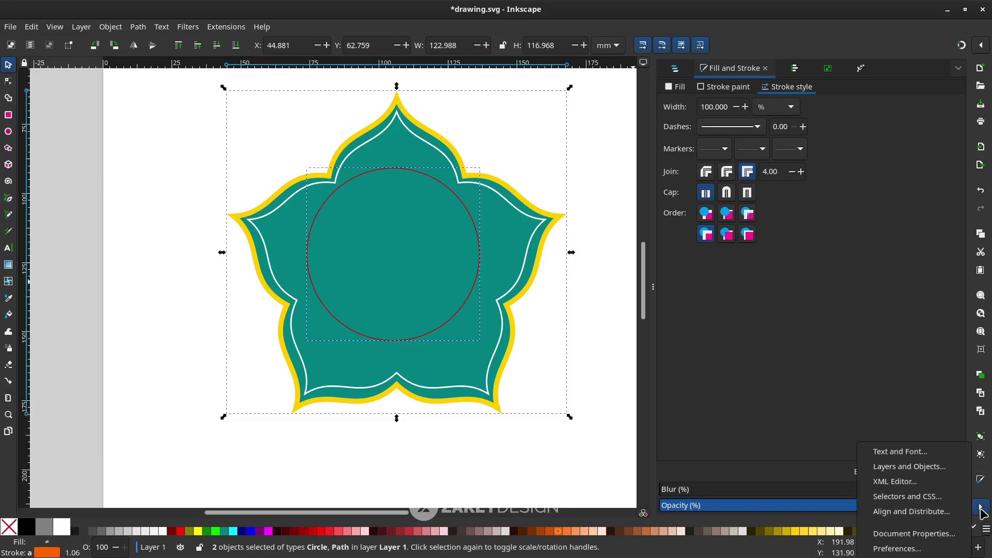
{"action": "left_click", "coordinate": [952, 514]}
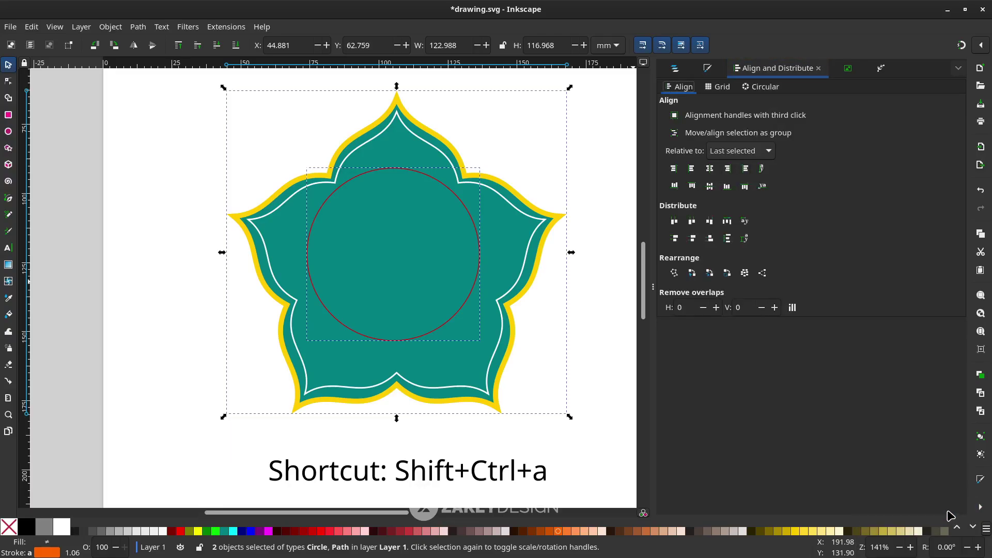
{"action": "left_click", "coordinate": [718, 159]}
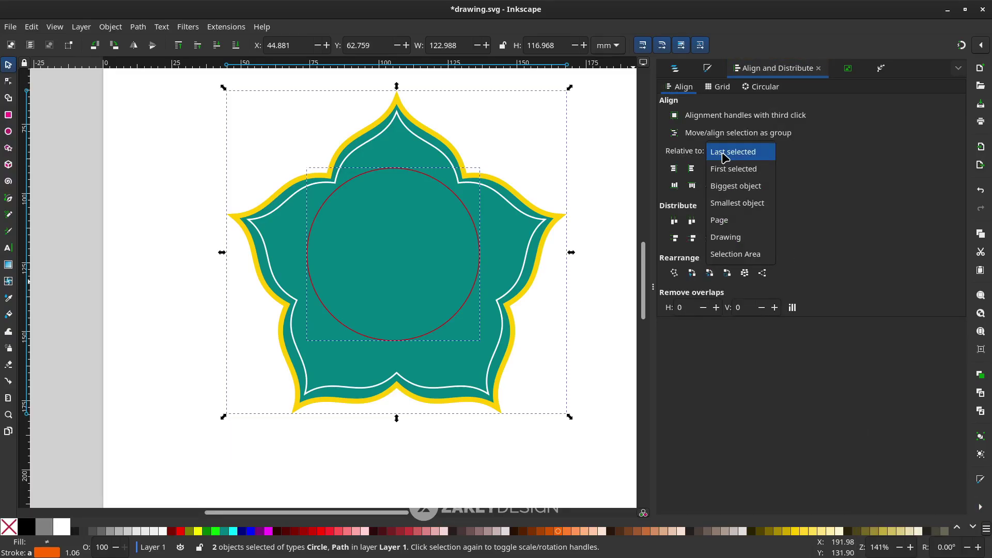
{"action": "left_click", "coordinate": [724, 154]}
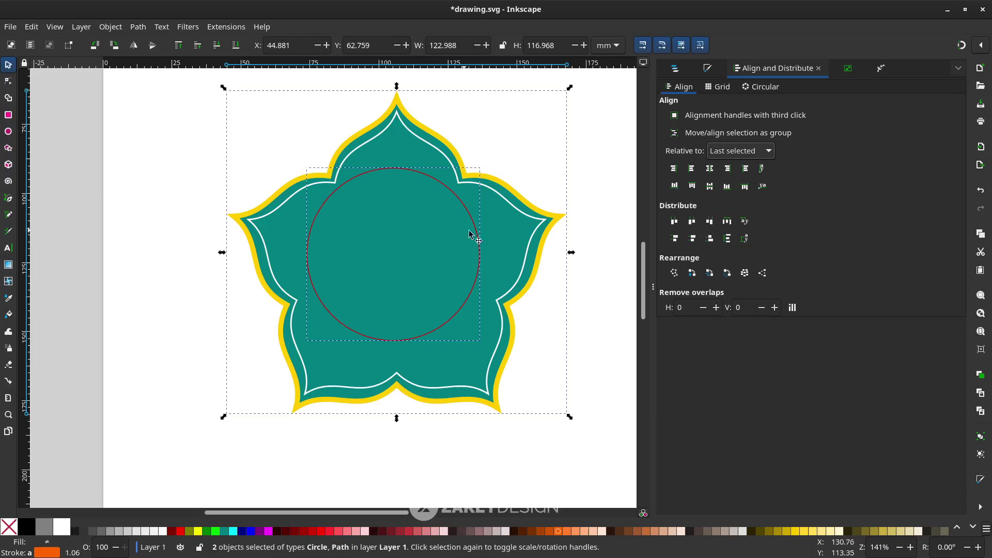
{"action": "left_click", "coordinate": [711, 169]}
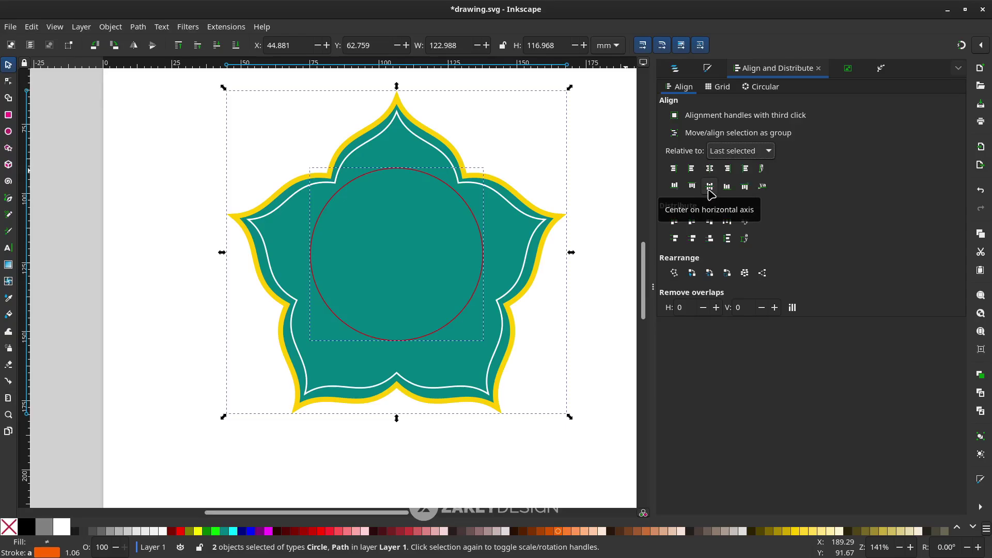
Centre the circle on the flower's horizontal axis, shift it about 5 mm straight down, and deselect it.
{"action": "left_click", "coordinate": [711, 187]}
{"action": "left_click", "coordinate": [600, 288]}
{"action": "left_click", "coordinate": [425, 326]}
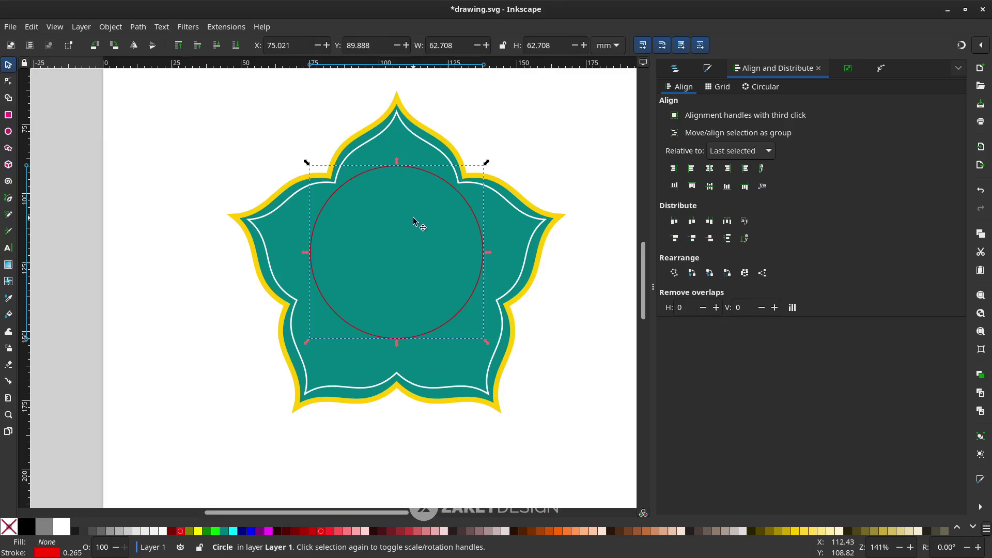
{"action": "left_click_drag", "start_coordinate": [476, 225], "coordinate": [479, 244]}
{"action": "left_click", "coordinate": [561, 317]}
Add the text "CUSTOM BADGE LOGO" in the empty area below the flower.
{"action": "scroll", "coordinate": [485, 333], "scroll_direction": "down", "scroll_amount": 2}
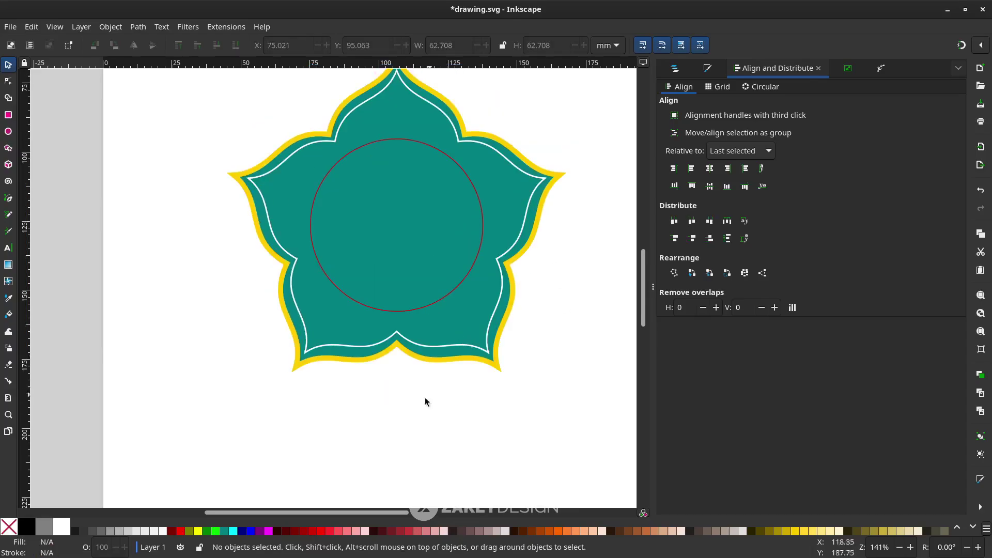
{"action": "key", "text": "t"}
{"action": "left_click", "coordinate": [354, 428]}
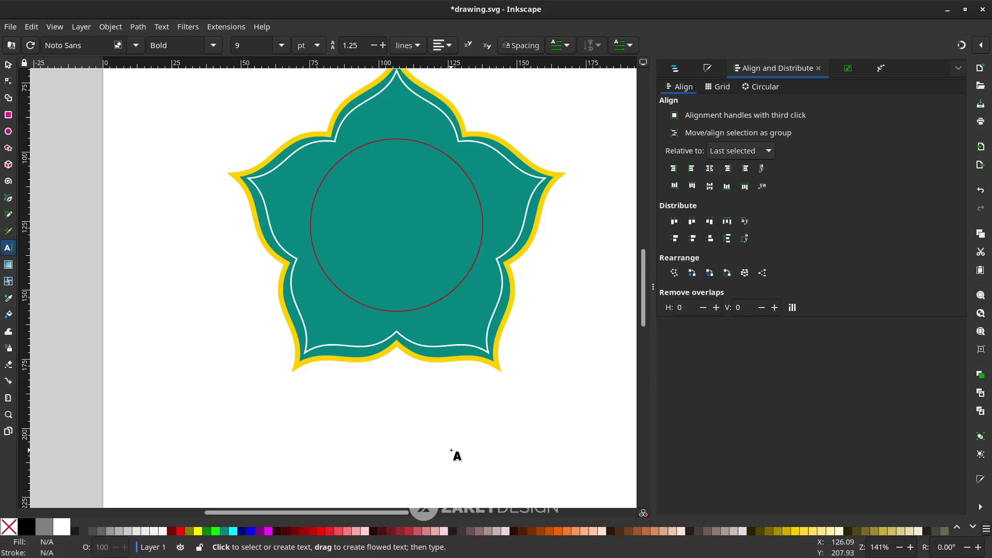
{"action": "type", "text": "CUSTOM BADGE LOGO"}
Remove the red stroke from the whole "CUSTOM BADGE LOGO" text and fill it with white.
{"action": "key", "text": "ctrl+a"}
{"action": "left_click", "coordinate": [8, 527]}
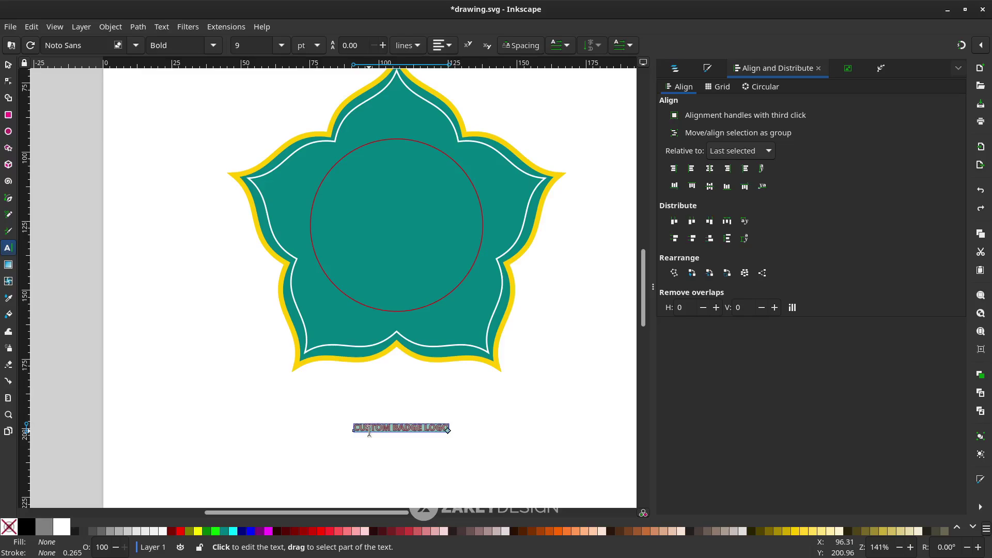
{"action": "key", "text": "Left"}
{"action": "scroll", "coordinate": [386, 429], "scroll_direction": "up", "scroll_amount": 4}
{"action": "scroll", "coordinate": [387, 430], "scroll_direction": "down", "scroll_amount": 3}
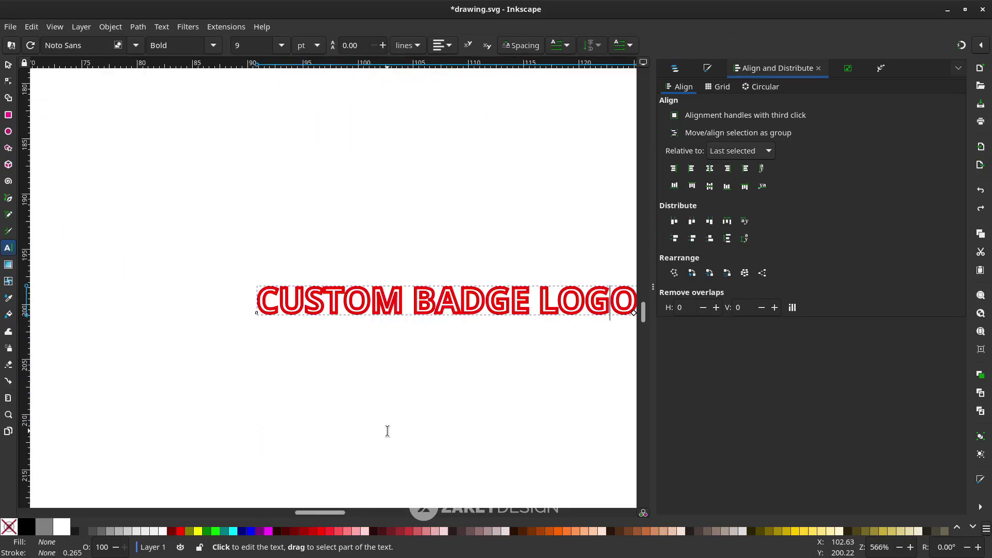
{"action": "triple_click", "coordinate": [381, 288]}
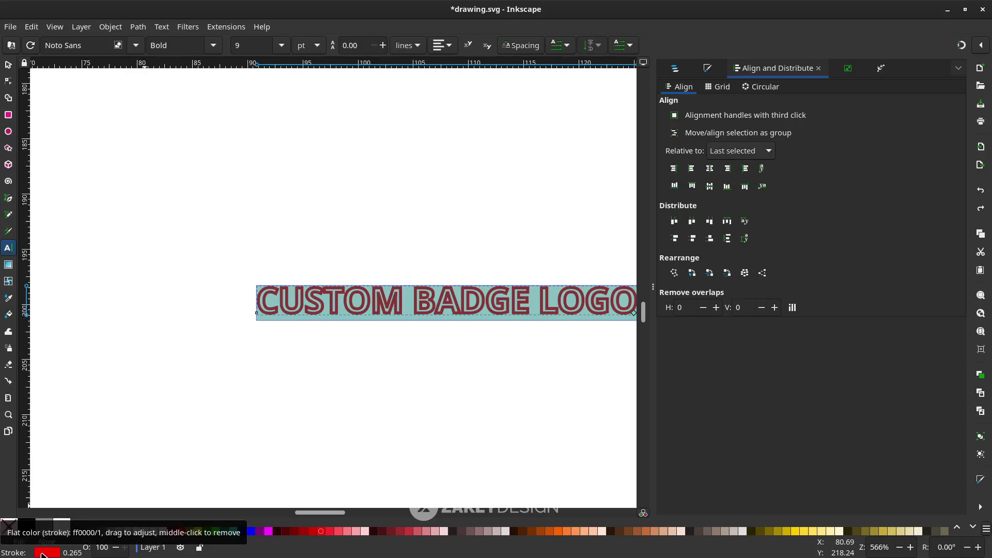
{"action": "right_click", "coordinate": [48, 554]}
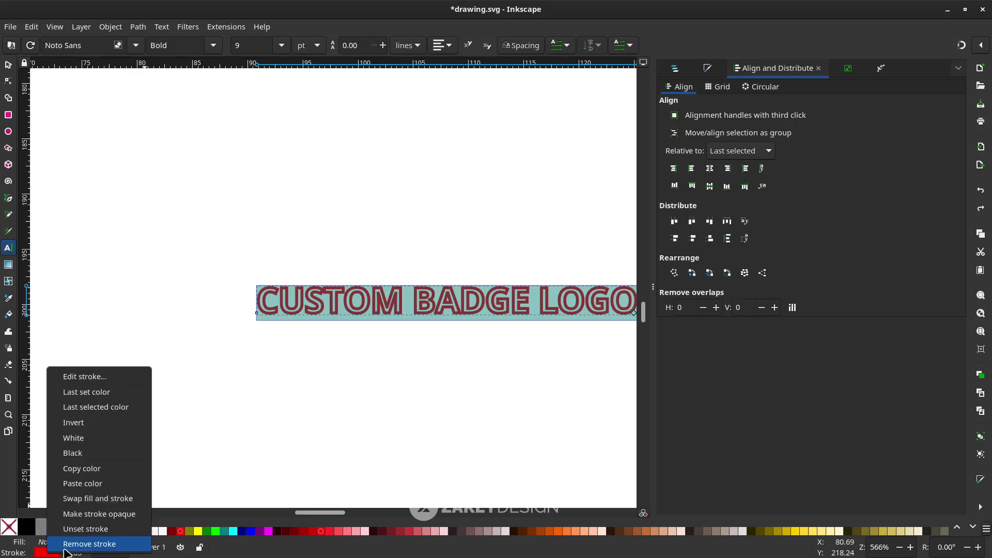
{"action": "left_click", "coordinate": [65, 548]}
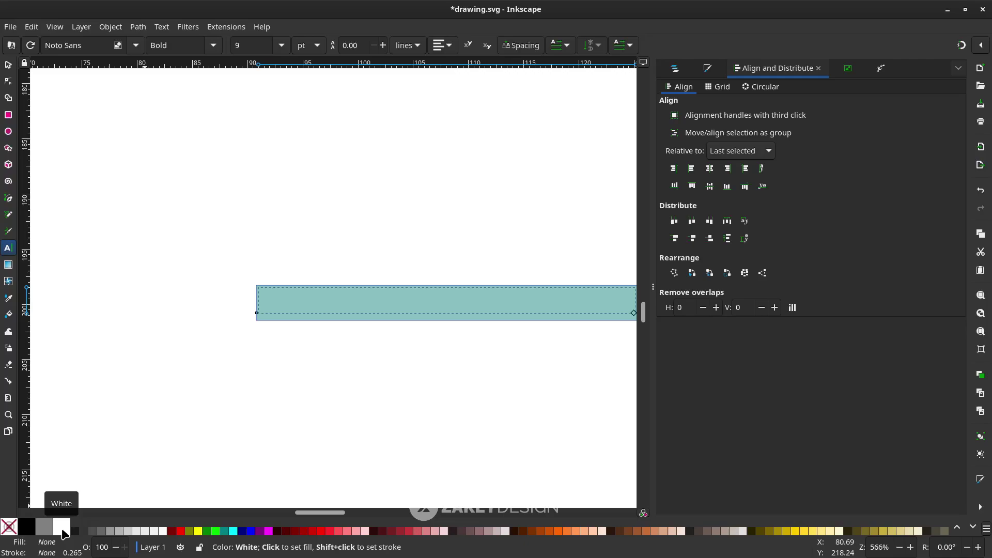
{"action": "left_click", "coordinate": [61, 530]}
Move the white text onto the lower part of the flower, just beneath the red circle.
{"action": "scroll", "coordinate": [248, 408], "scroll_direction": "down", "scroll_amount": 3}
{"action": "scroll", "coordinate": [330, 336], "scroll_direction": "down", "scroll_amount": 1}
{"action": "scroll", "coordinate": [329, 336], "scroll_direction": "up", "scroll_amount": 2}
{"action": "key", "text": "F1"}
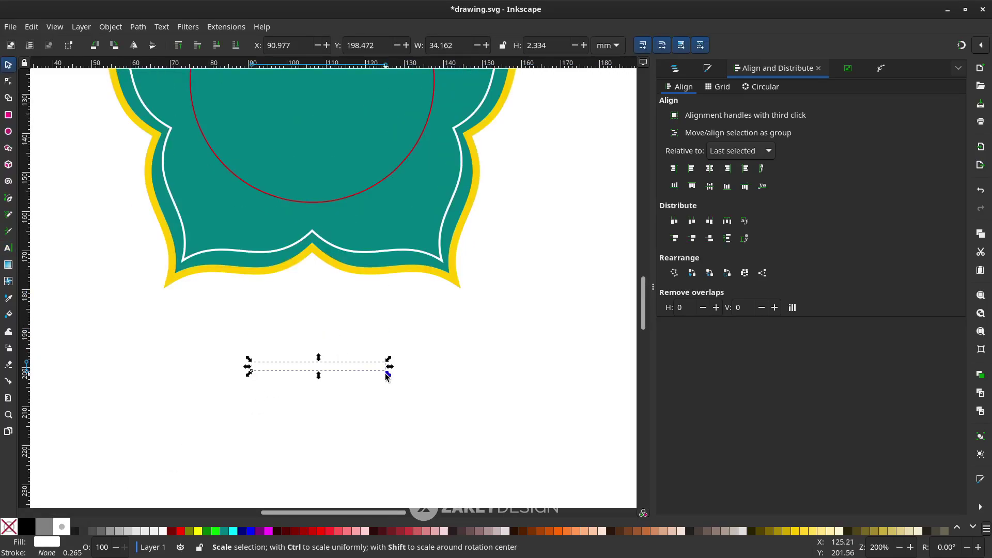
{"action": "left_click_drag", "start_coordinate": [353, 366], "coordinate": [305, 220]}
{"action": "scroll", "coordinate": [345, 310], "scroll_direction": "up", "scroll_amount": 4}
{"action": "scroll", "coordinate": [360, 341], "scroll_direction": "left", "scroll_amount": 2}
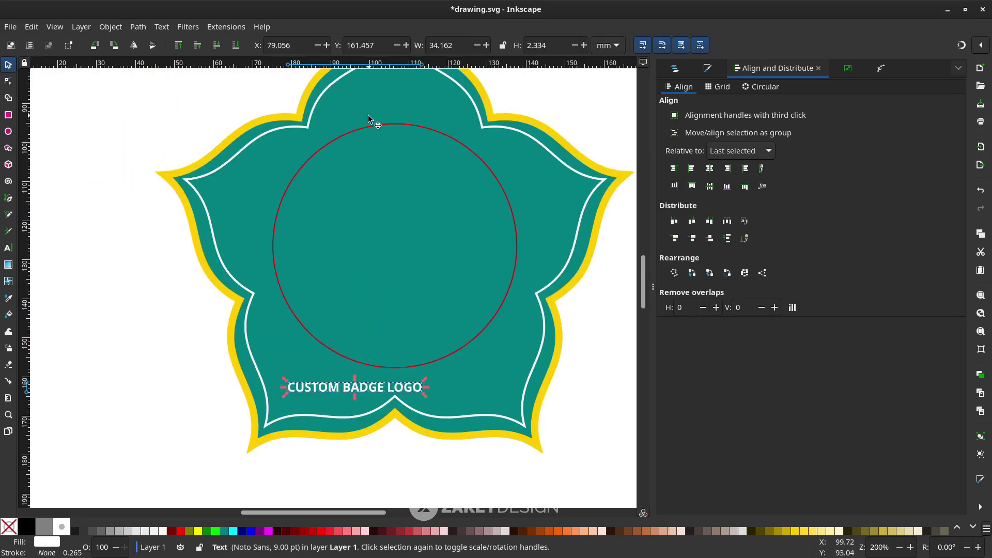
Add the red circle to the text selection, put the text on the circle's path, and deselect both.
{"action": "key", "text": "shift"}
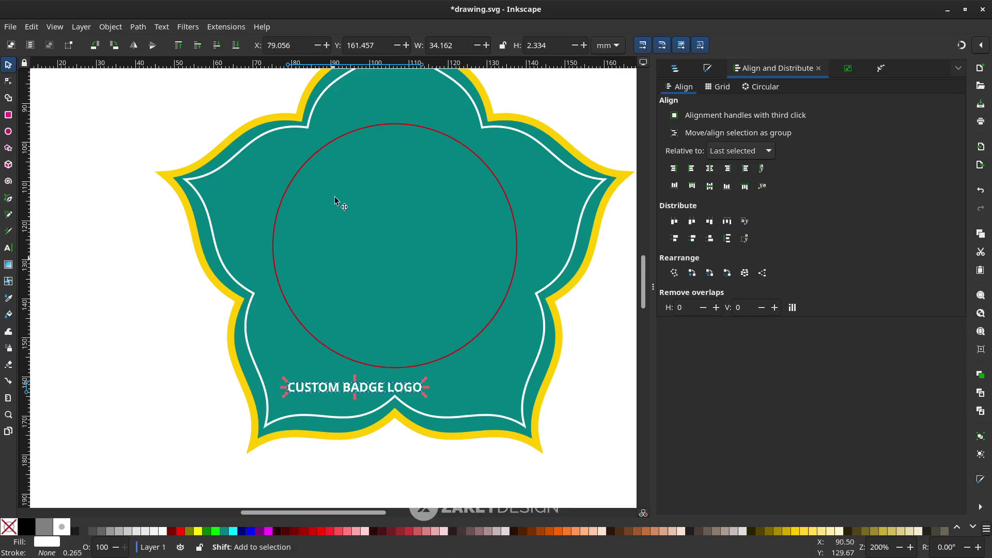
{"action": "left_click", "coordinate": [342, 136], "text": "shift"}
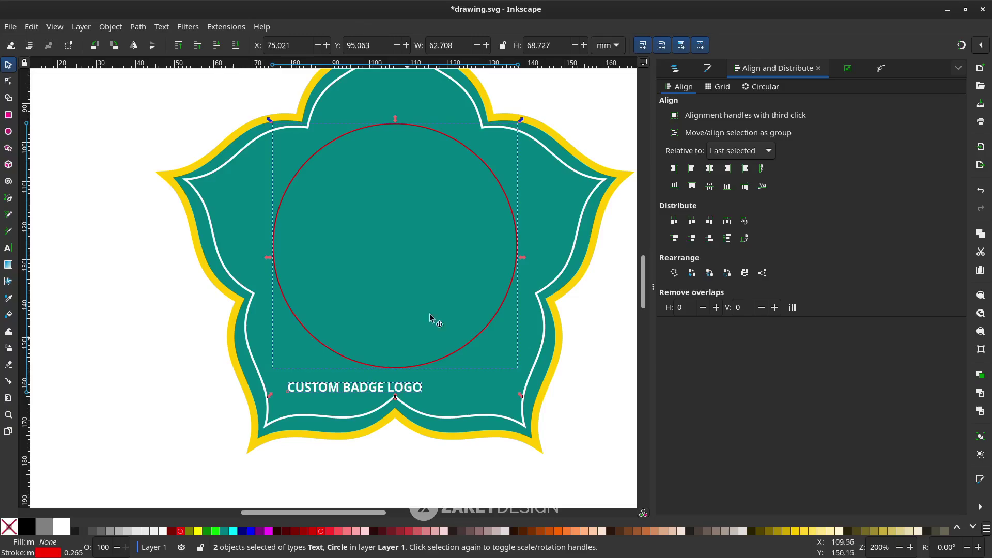
{"action": "left_click", "coordinate": [162, 27]}
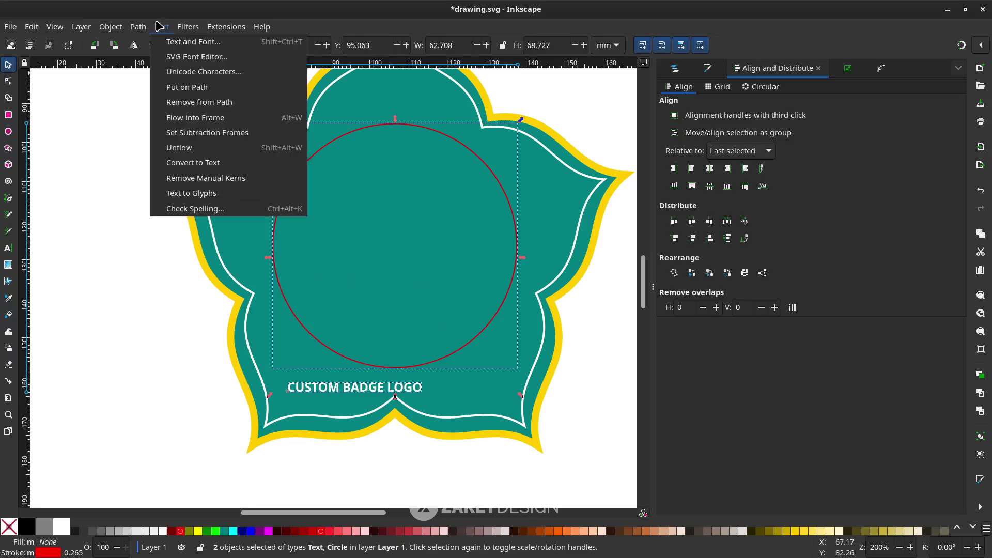
{"action": "left_click", "coordinate": [260, 89]}
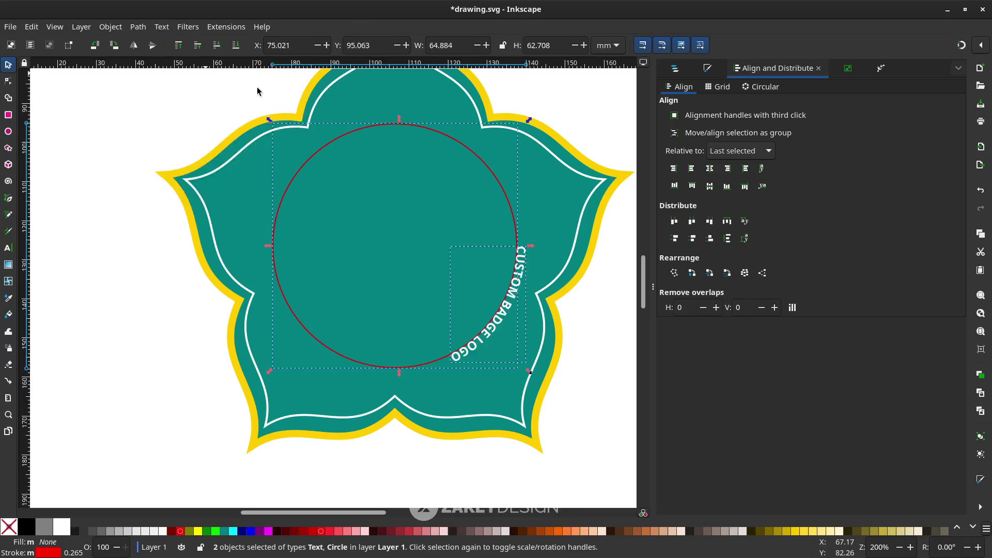
{"action": "left_click", "coordinate": [577, 334]}
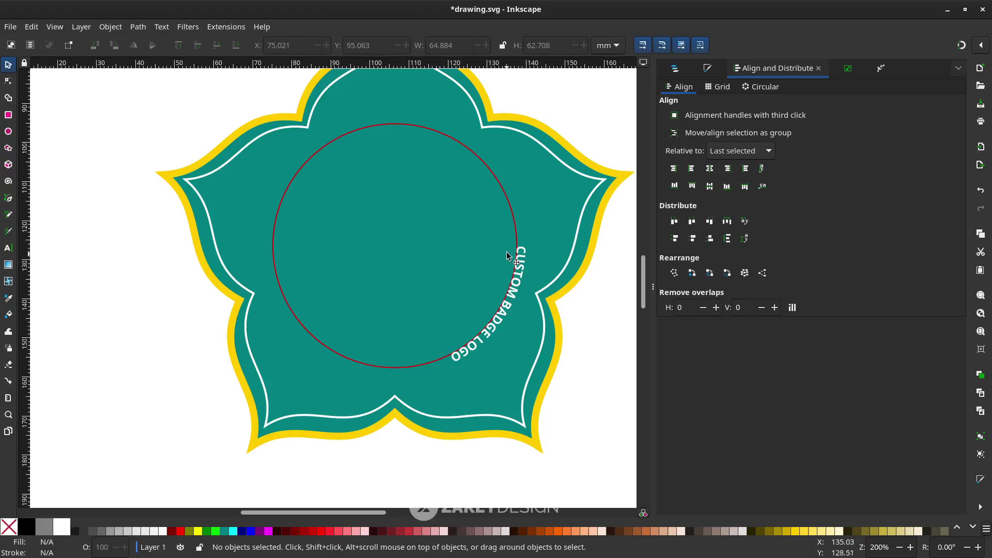
Rotate the red circle counterclockwise until its text curves over the top of the circle.
{"action": "scroll", "coordinate": [517, 312], "scroll_direction": "up", "scroll_amount": 2}
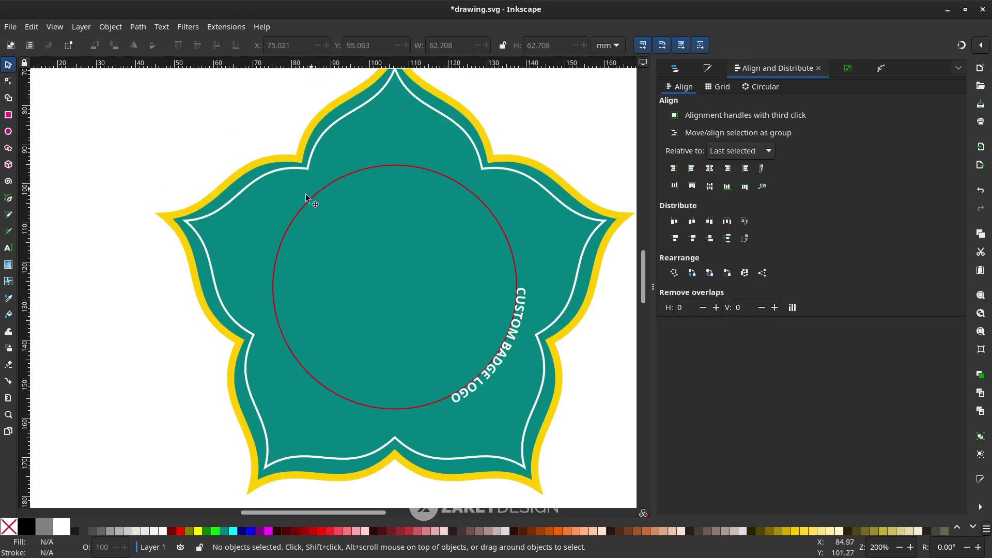
{"action": "left_click", "coordinate": [506, 240]}
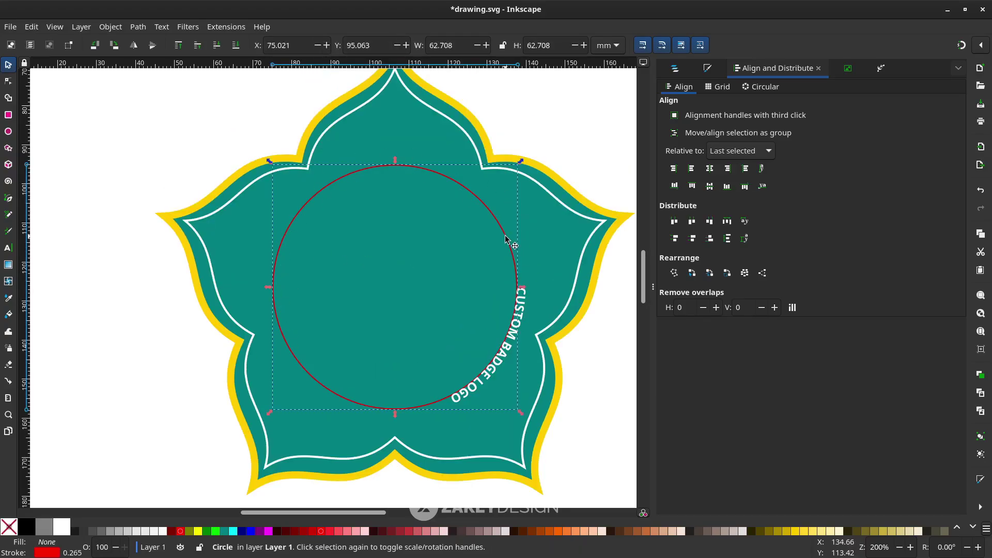
{"action": "left_click", "coordinate": [506, 239]}
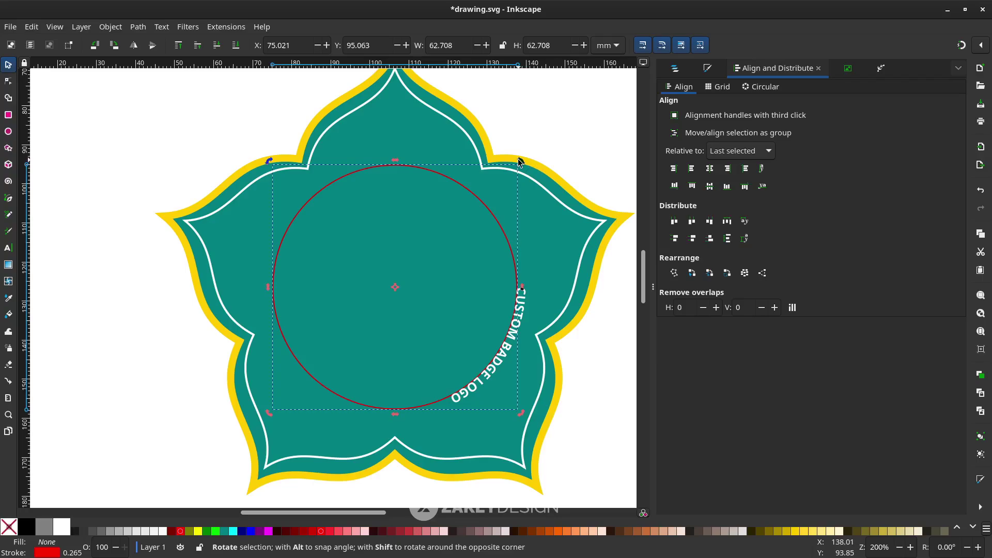
{"action": "left_click_drag", "start_coordinate": [523, 164], "coordinate": [251, 256]}
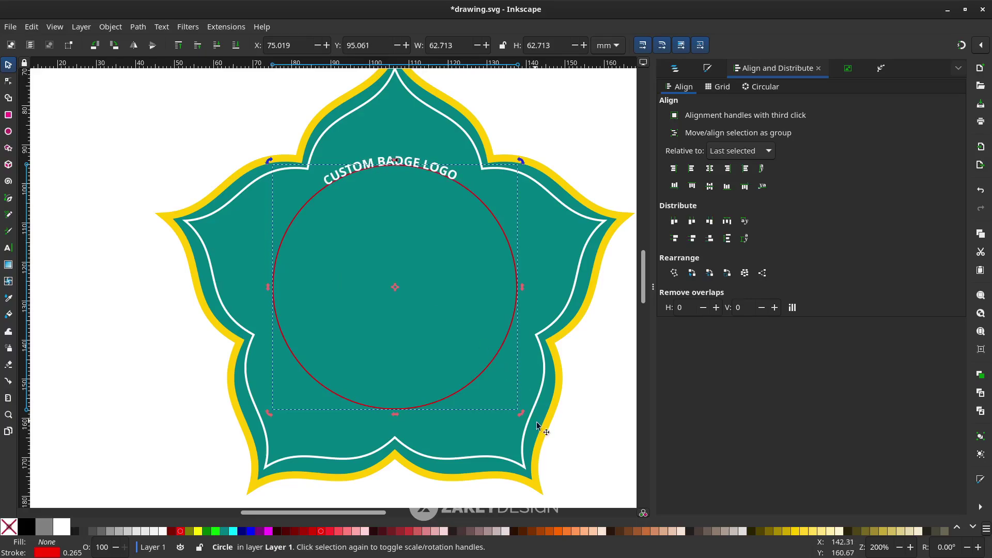
Select all of the curved text and set its font size to 24 pt.
{"action": "left_click", "coordinate": [429, 168]}
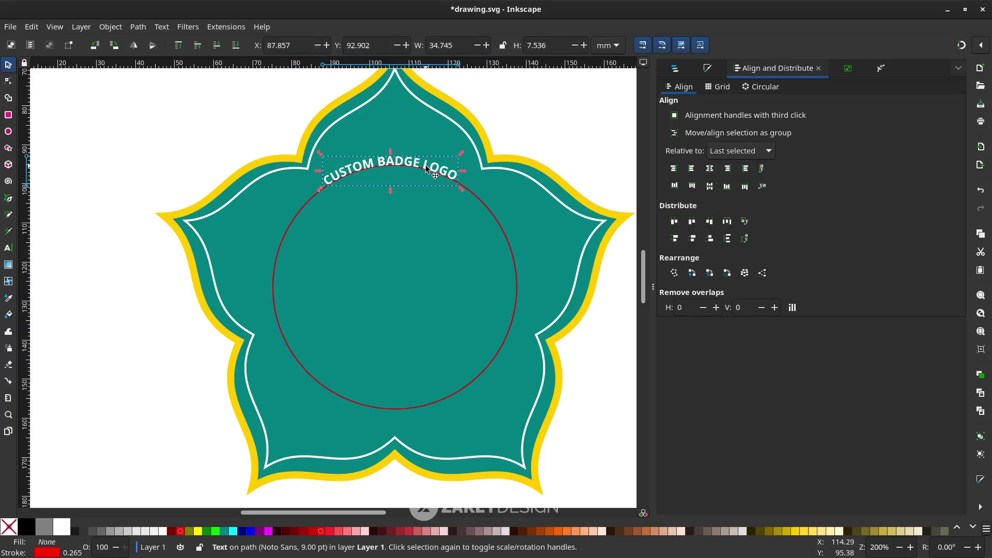
{"action": "double_click", "coordinate": [407, 164]}
{"action": "left_click", "coordinate": [407, 164]}
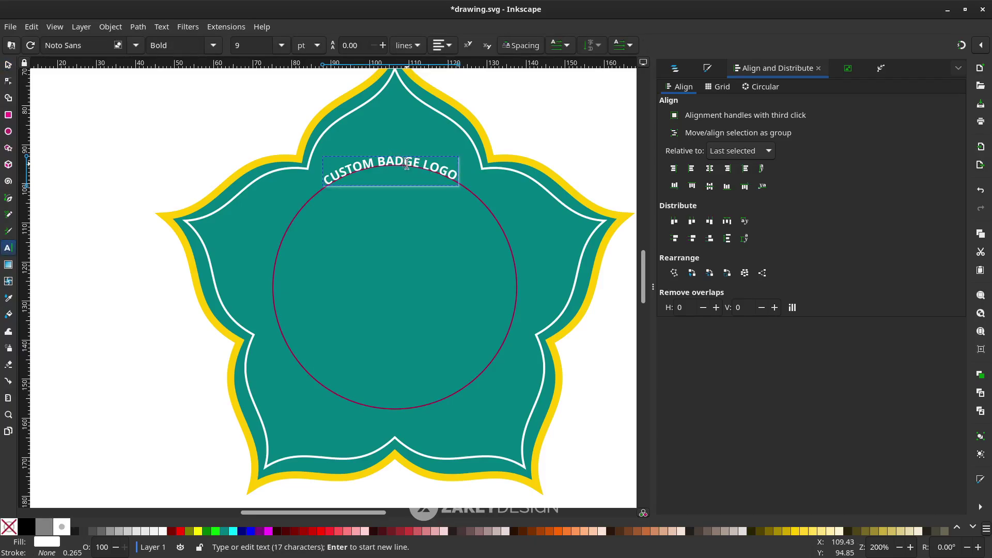
{"action": "key", "text": "ctrl+a"}
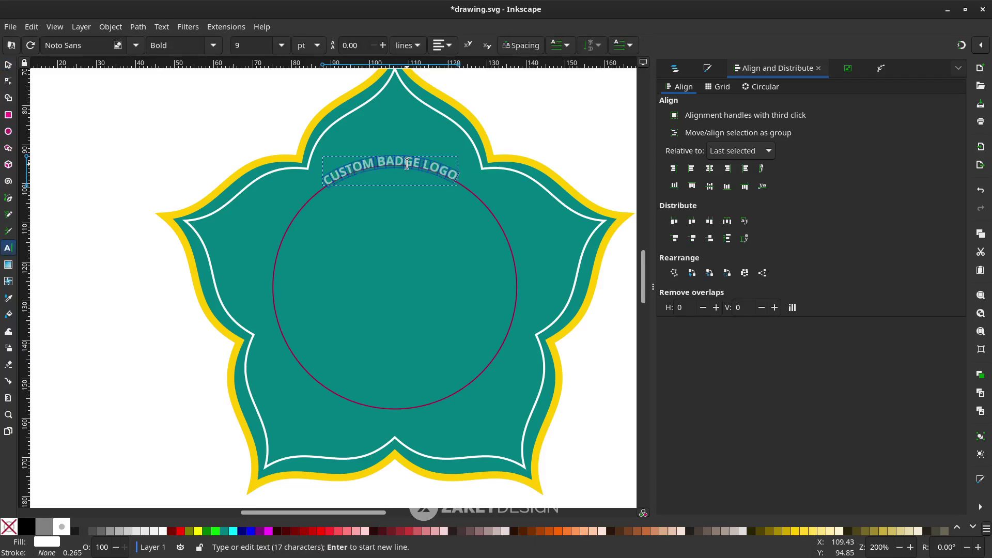
{"action": "scroll", "coordinate": [361, 129], "scroll_direction": "right", "scroll_amount": 2}
{"action": "left_click", "coordinate": [279, 49]}
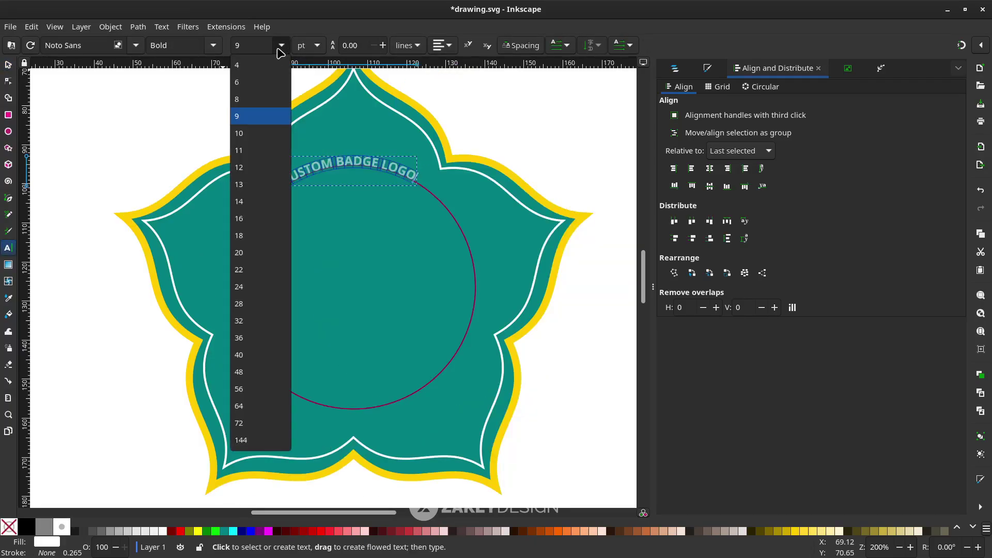
{"action": "left_click", "coordinate": [269, 305]}
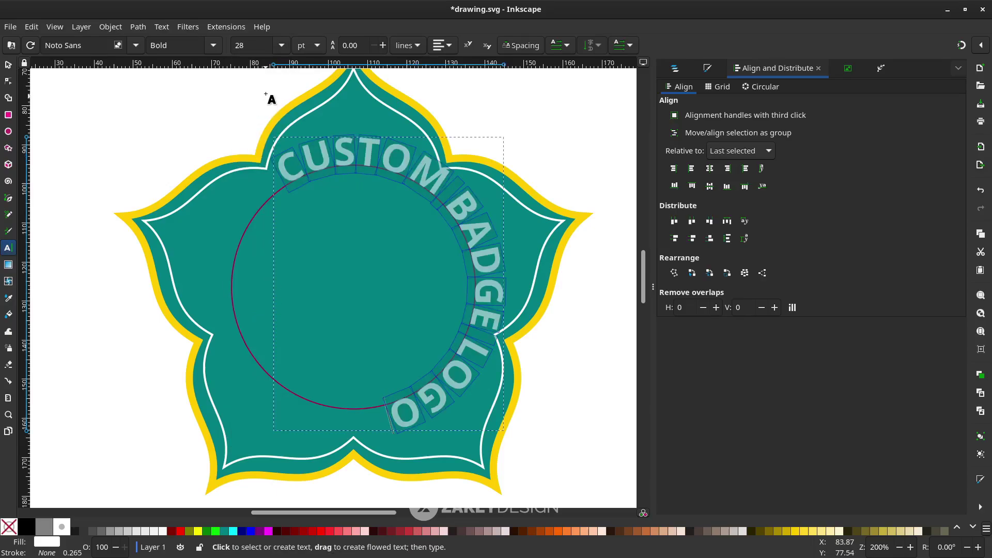
{"action": "left_click", "coordinate": [282, 45]}
{"action": "left_click", "coordinate": [276, 288]}
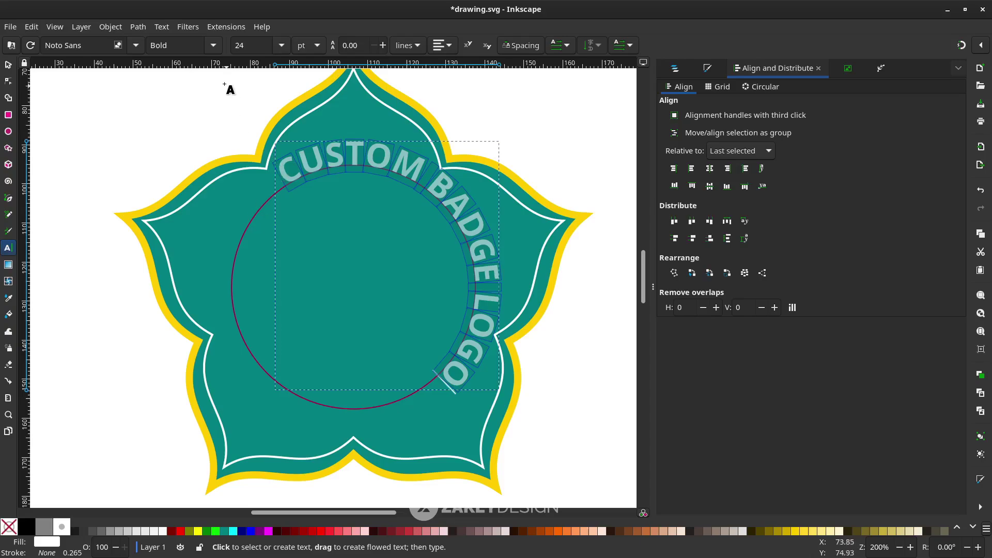
Change the curved text's font to Montserrat in the Bold style.
{"action": "left_click", "coordinate": [136, 45]}
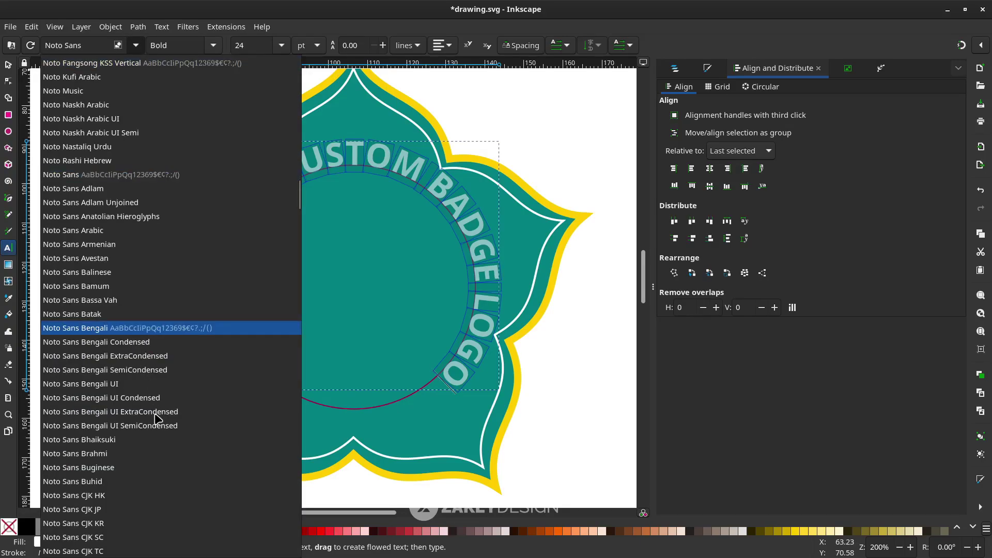
{"action": "scroll", "coordinate": [169, 224], "scroll_direction": "down", "scroll_amount": 5}
{"action": "scroll", "coordinate": [299, 209], "scroll_direction": "up", "scroll_amount": 12}
{"action": "left_click", "coordinate": [136, 45]}
{"action": "left_click", "coordinate": [136, 45]}
{"action": "left_click", "coordinate": [146, 205]}
{"action": "left_click", "coordinate": [213, 45]}
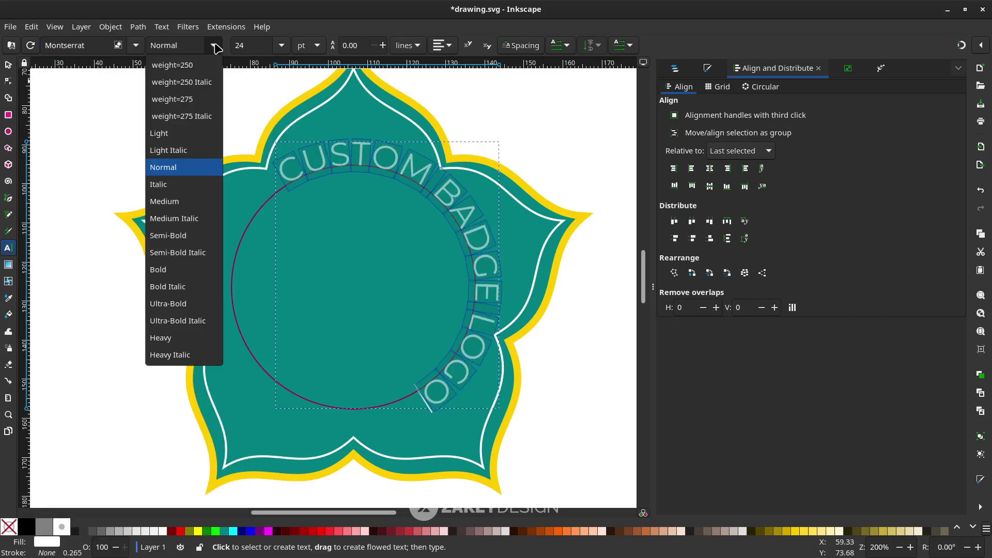
{"action": "left_click", "coordinate": [182, 269]}
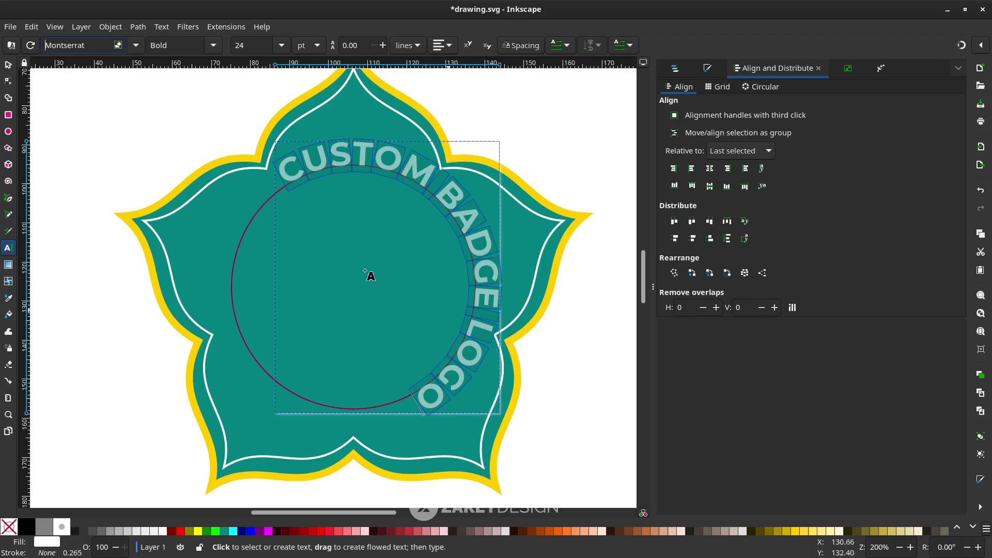
Rotate the red circle counterclockwise until the enlarged text is balanced over its top, and deselect it.
{"action": "left_click", "coordinate": [8, 64]}
{"action": "left_click", "coordinate": [245, 251]}
{"action": "left_click", "coordinate": [244, 247]}
{"action": "left_click", "coordinate": [245, 239]}
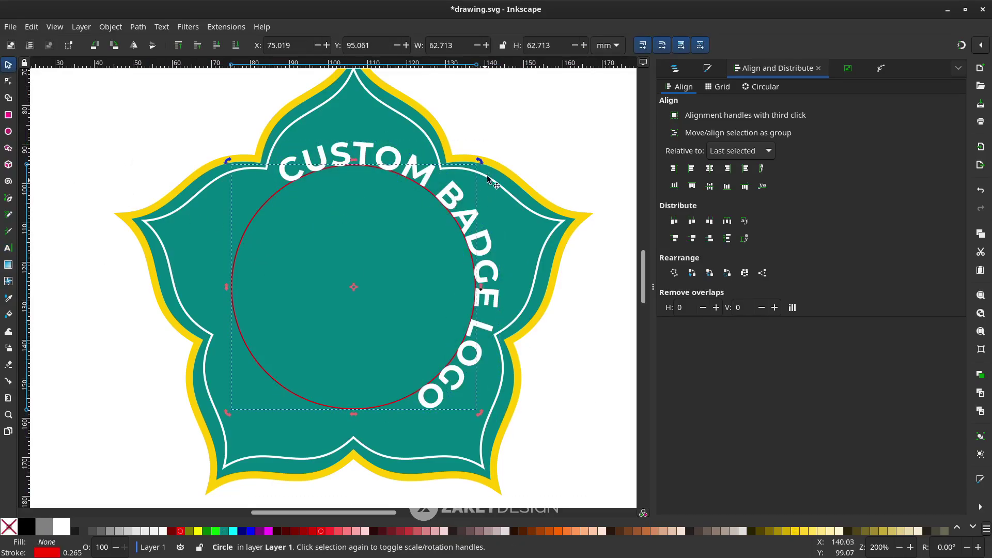
{"action": "left_click_drag", "start_coordinate": [480, 161], "coordinate": [342, 176]}
{"action": "left_click", "coordinate": [594, 370]}
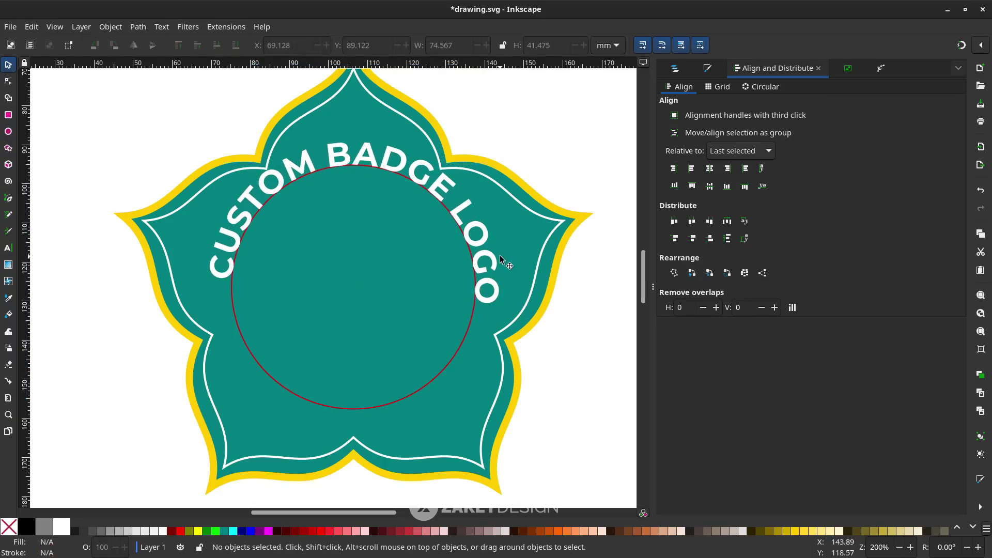
Shrink the red circle around its centre to about 57.8 mm in diameter and rotate it to rebalance the text over its top.
{"action": "left_click", "coordinate": [465, 339]}
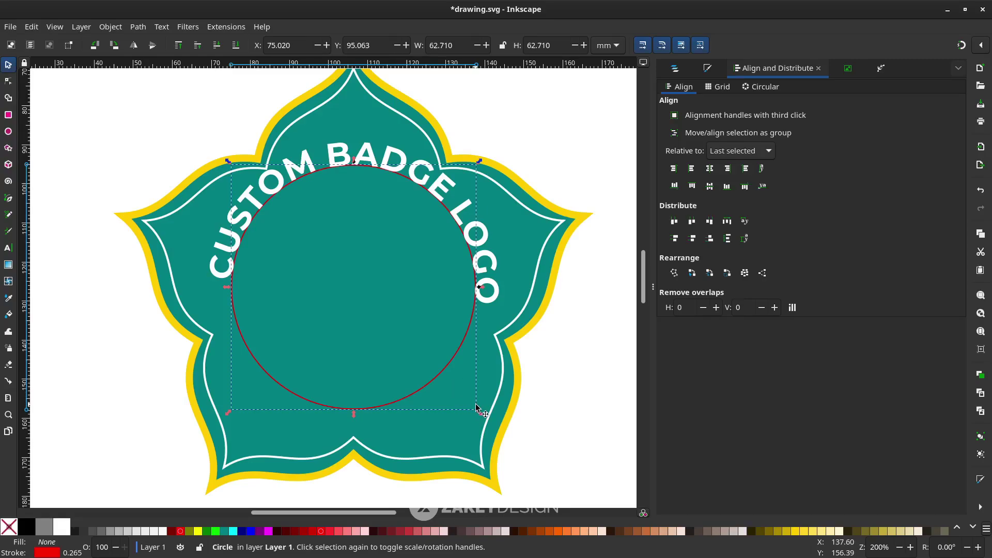
{"action": "left_click_drag", "start_coordinate": [479, 416], "coordinate": [469, 402]}
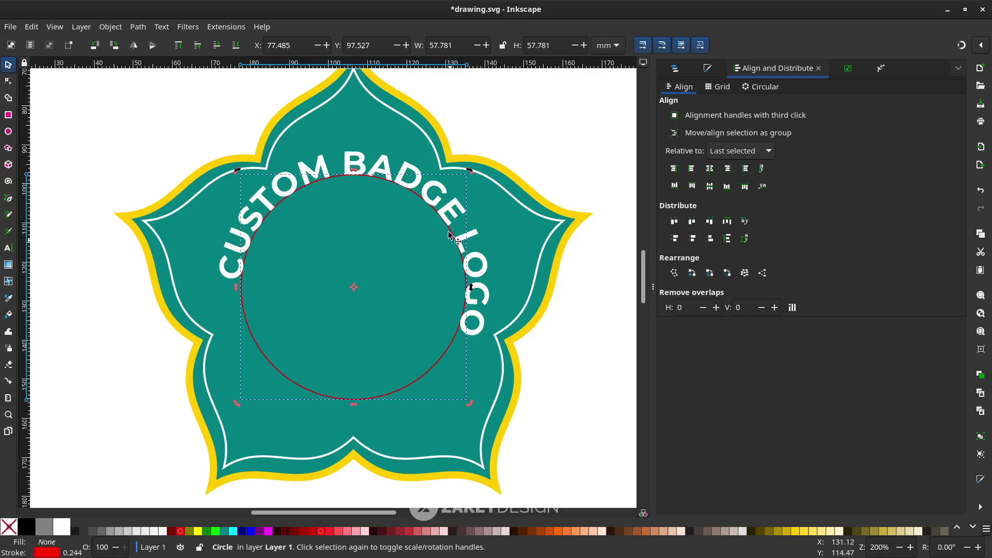
{"action": "left_click_drag", "start_coordinate": [470, 171], "coordinate": [439, 156]}
{"action": "left_click", "coordinate": [596, 297]}
Select all of the curved "CUSTOM BADGE LOGO" text and set its letter spacing to -1.00 px.
{"action": "scroll", "coordinate": [496, 384], "scroll_direction": "down", "scroll_amount": 3}
{"action": "scroll", "coordinate": [496, 384], "scroll_direction": "up", "scroll_amount": 3}
{"action": "left_click", "coordinate": [485, 256]}
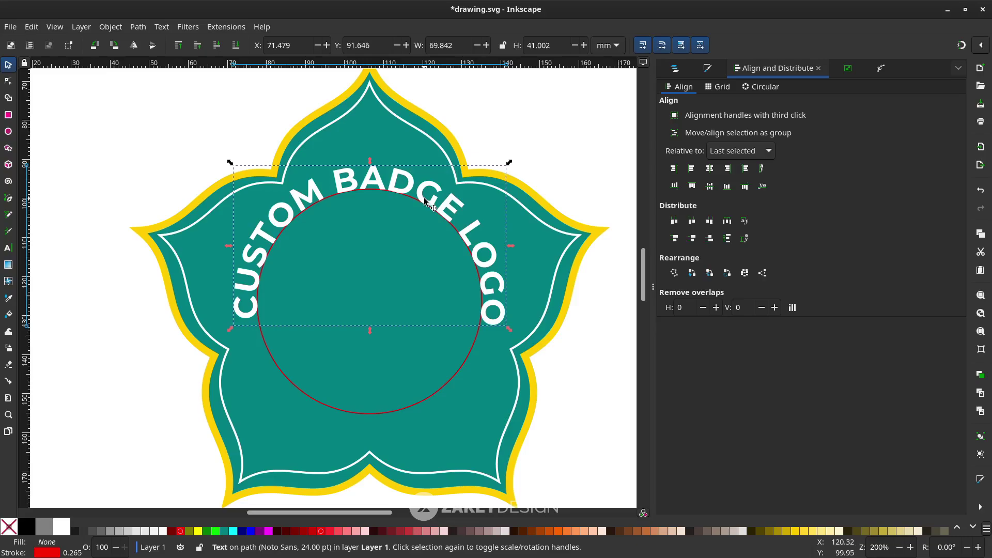
{"action": "double_click", "coordinate": [405, 183]}
{"action": "left_click", "coordinate": [412, 183]}
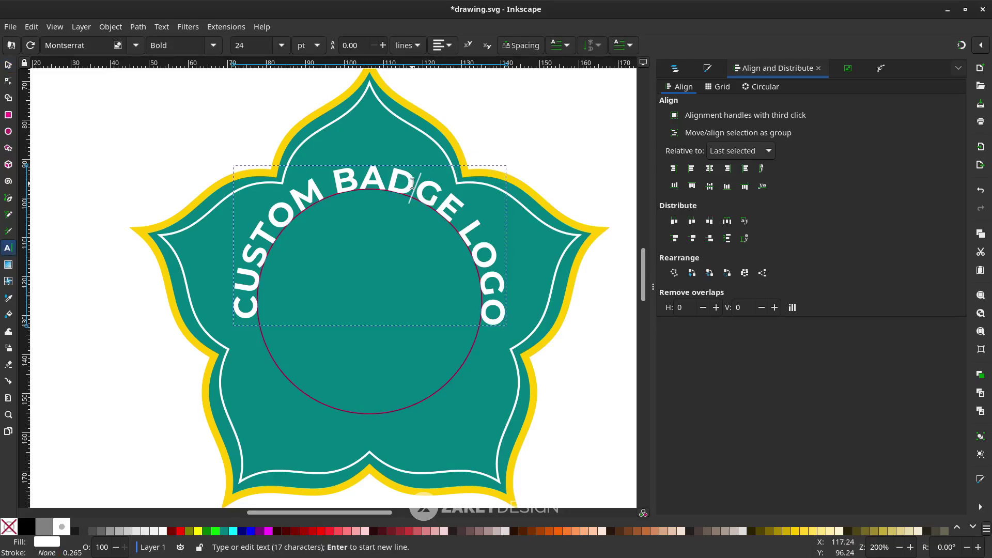
{"action": "key", "text": "ctrl+a"}
{"action": "left_click", "coordinate": [534, 46]}
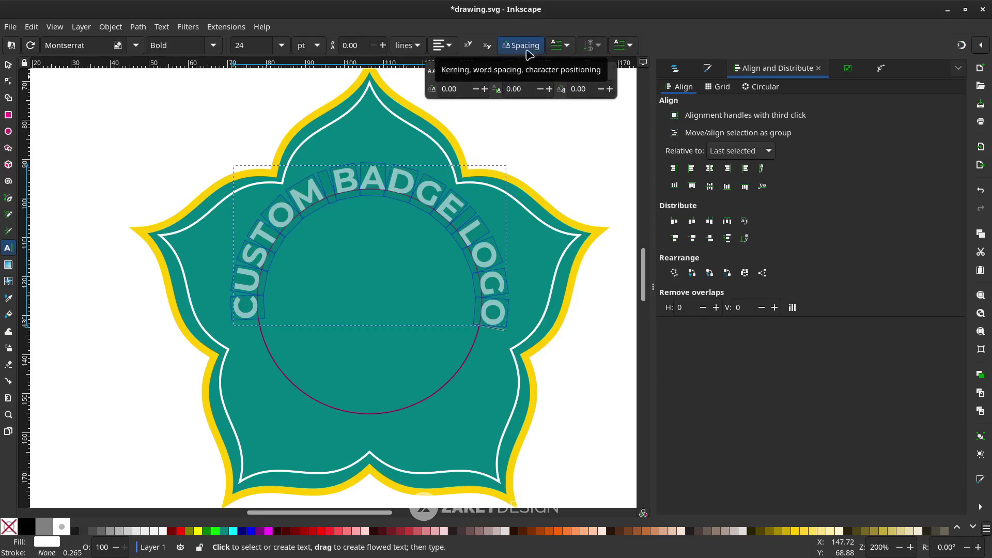
{"action": "left_click", "coordinate": [475, 72]}
{"action": "left_click", "coordinate": [475, 72]}
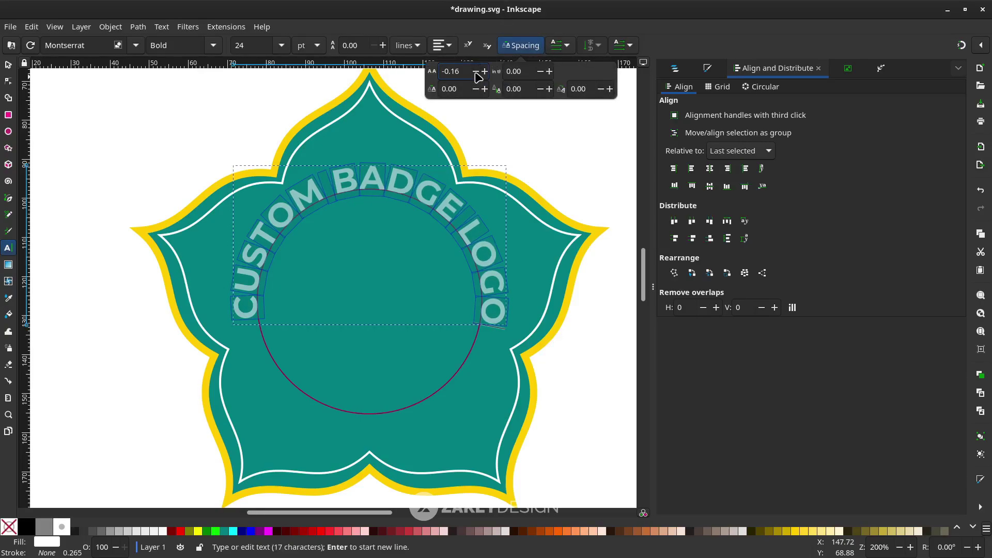
{"action": "left_click", "coordinate": [475, 71]}
{"action": "left_click_drag", "start_coordinate": [476, 72], "coordinate": [476, 73]}
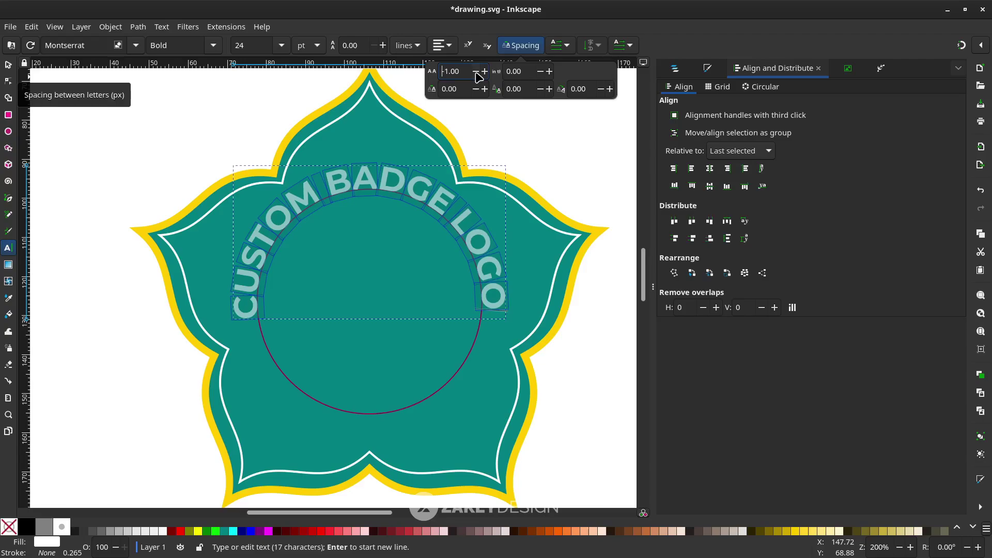
{"action": "key", "text": "F1"}
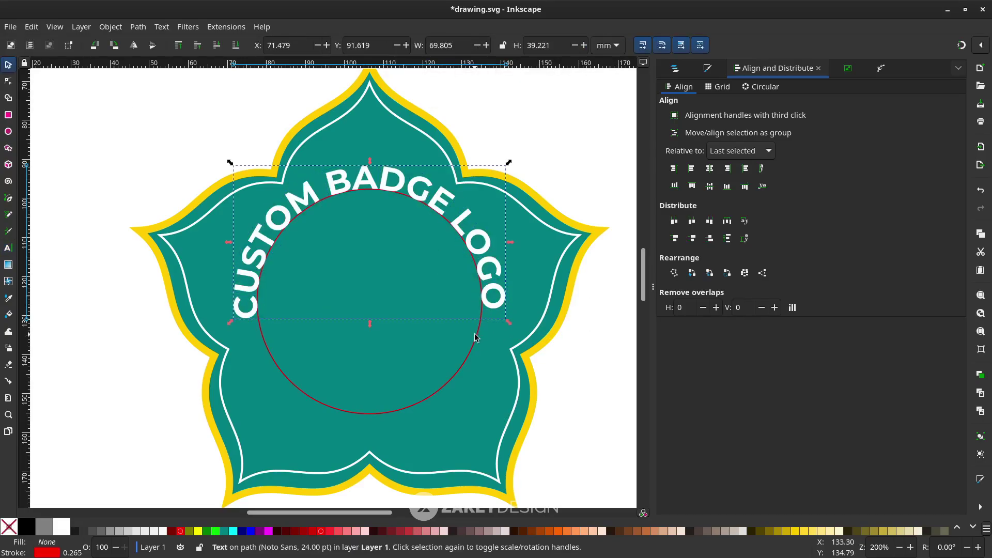
Rotate the red circle slightly clockwise to rebalance the tightened text over its top.
{"action": "left_click", "coordinate": [469, 302]}
{"action": "left_click", "coordinate": [482, 337]}
{"action": "left_click", "coordinate": [481, 336]}
{"action": "left_click", "coordinate": [480, 336]}
{"action": "scroll", "coordinate": [488, 194], "scroll_direction": "up", "scroll_amount": 2}
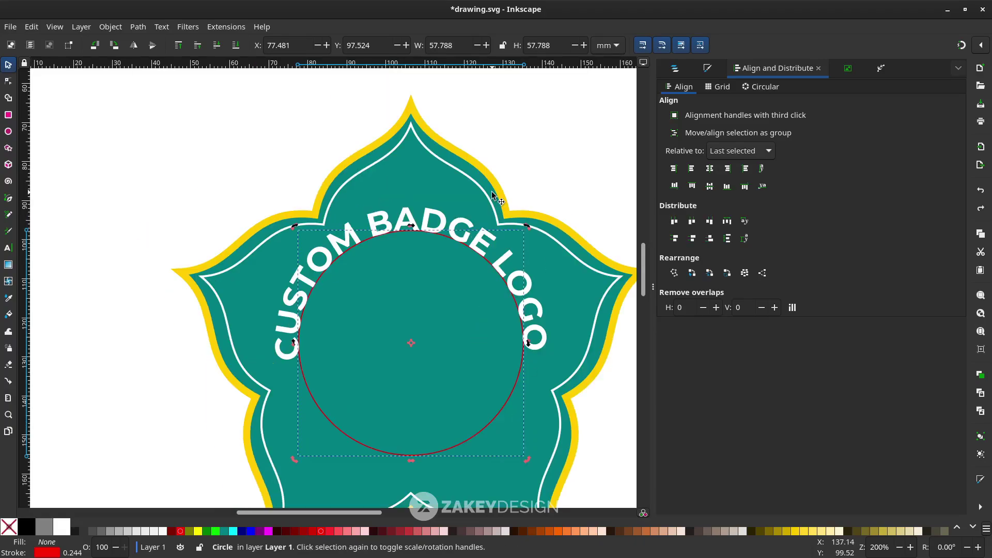
{"action": "scroll", "coordinate": [531, 293], "scroll_direction": "right", "scroll_amount": 2}
{"action": "scroll", "coordinate": [496, 274], "scroll_direction": "down", "scroll_amount": 2}
{"action": "left_click_drag", "start_coordinate": [445, 187], "coordinate": [451, 199]}
{"action": "scroll", "coordinate": [450, 243], "scroll_direction": "left", "scroll_amount": 2}
Select all of the curved "CUSTOM BADGE LOGO" text and set its font size to 22 pt.
{"action": "key", "text": "t"}
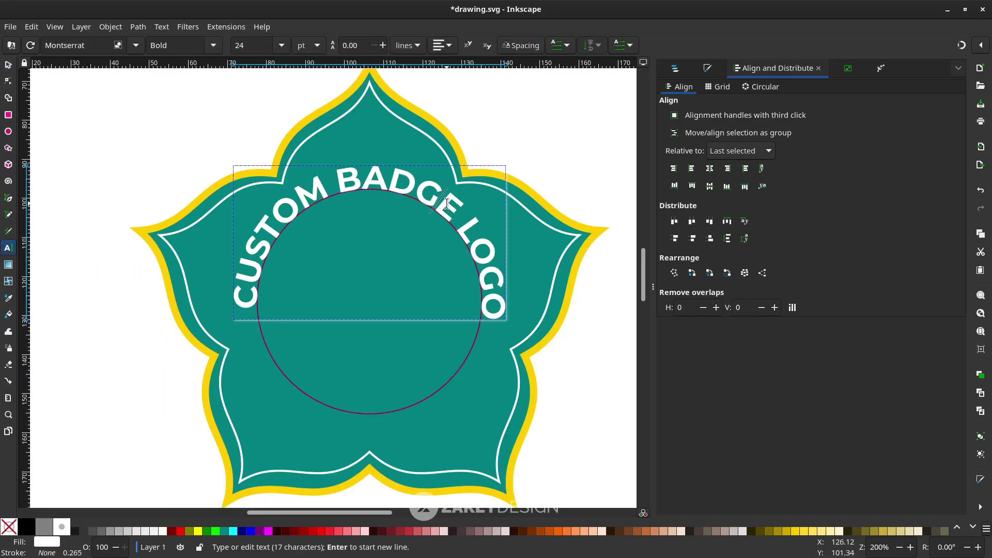
{"action": "left_click", "coordinate": [447, 203]}
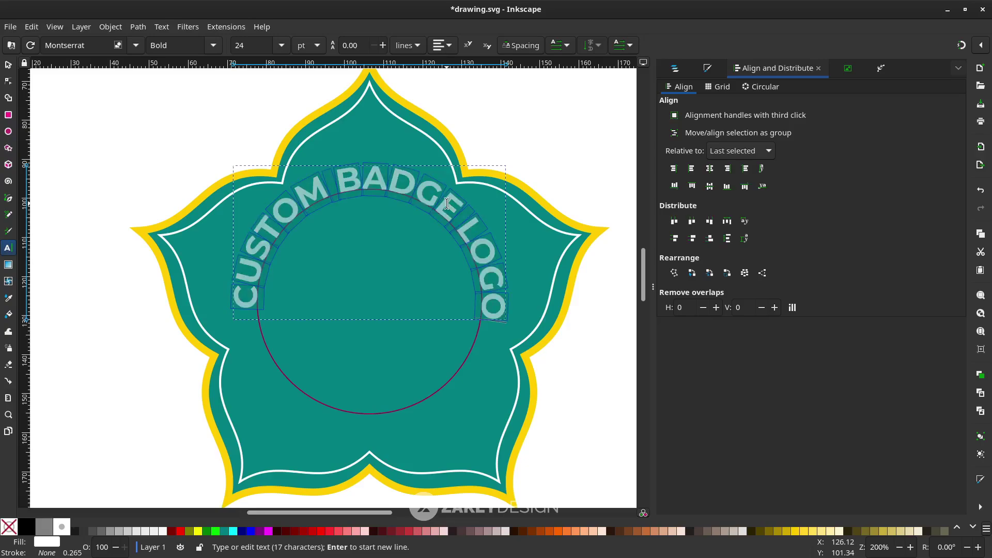
{"action": "left_click", "coordinate": [281, 45]}
{"action": "left_click", "coordinate": [262, 270]}
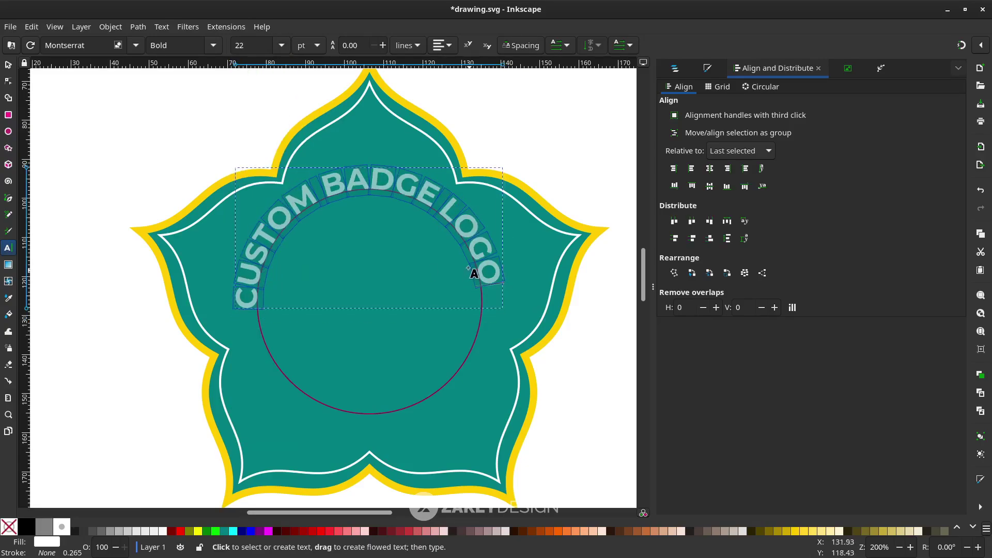
{"action": "key", "text": "s"}
Rotate the red circle clockwise until the 22 pt text is balanced over its top, and deselect it.
{"action": "left_click", "coordinate": [486, 324]}
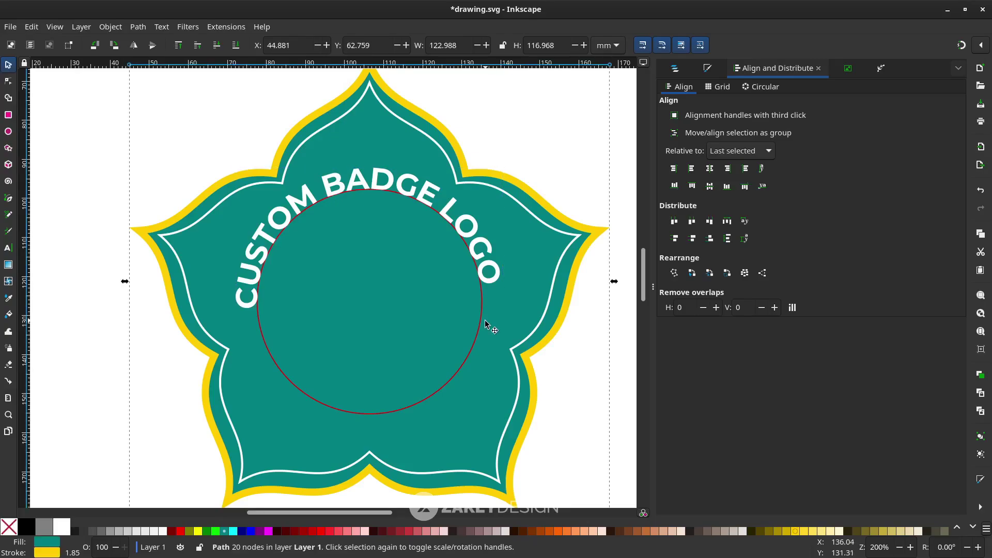
{"action": "left_click", "coordinate": [480, 319]}
{"action": "left_click", "coordinate": [481, 318]}
{"action": "left_click_drag", "start_coordinate": [485, 188], "coordinate": [499, 206]}
{"action": "left_click", "coordinate": [616, 374]}
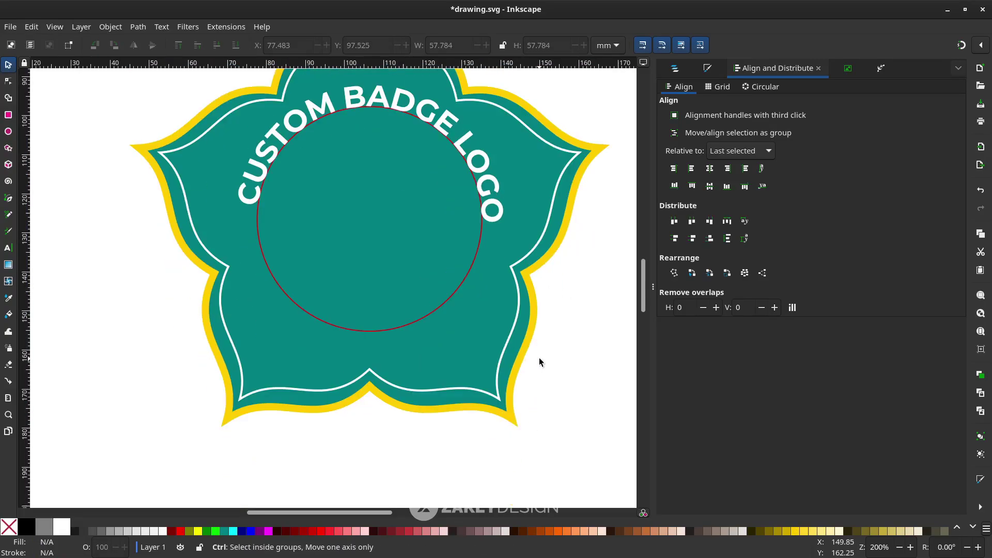
{"action": "scroll", "coordinate": [537, 362], "scroll_direction": "down", "scroll_amount": 1}
{"action": "scroll", "coordinate": [504, 338], "scroll_direction": "up", "scroll_amount": 1}
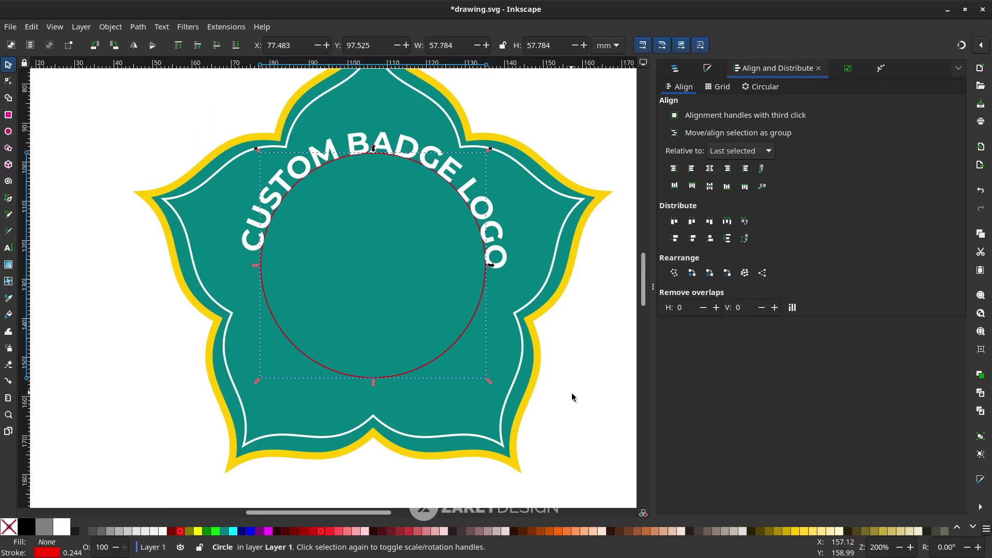
{"action": "left_click", "coordinate": [572, 396]}
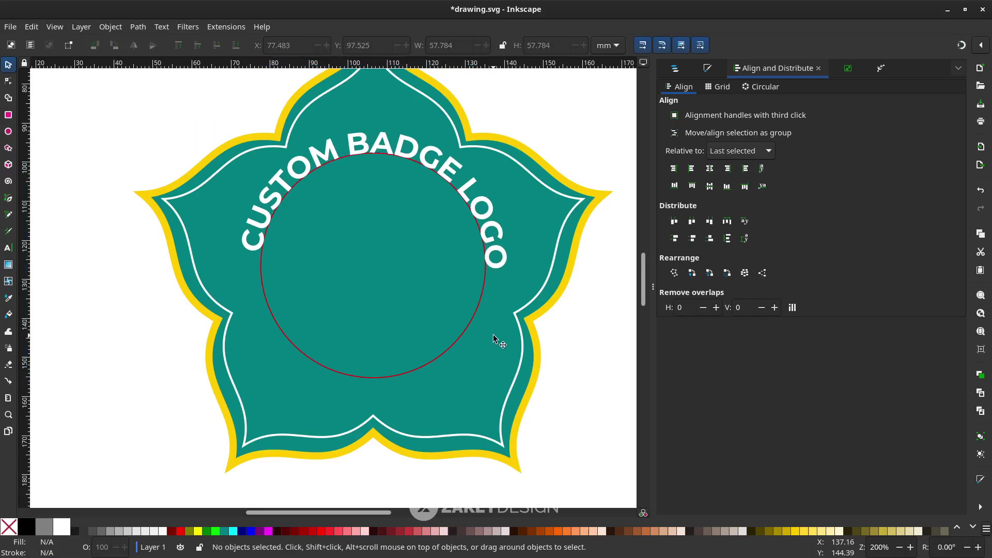
Duplicate the red circle, shrink the copy around its centre to about 49.4 mm in diameter, and deselect it.
{"action": "left_click", "coordinate": [454, 347]}
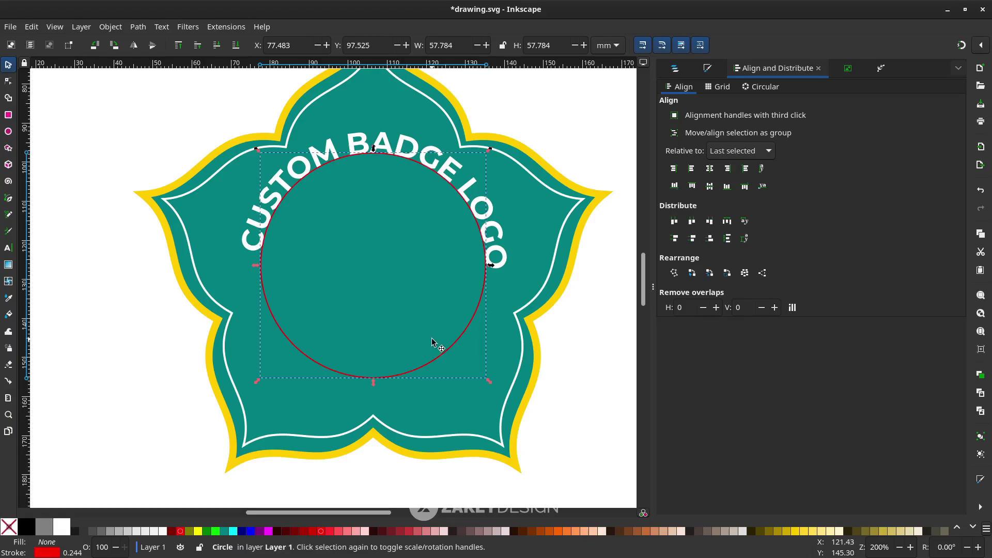
{"action": "mouse_move", "coordinate": [489, 382]}
{"action": "left_mouse_down"}
{"action": "mouse_move", "coordinate": [467, 364]}
{"action": "mouse_move", "coordinate": [474, 370]}
{"action": "left_mouse_up"}
{"action": "scroll", "coordinate": [490, 419], "scroll_direction": "down", "scroll_amount": 2}
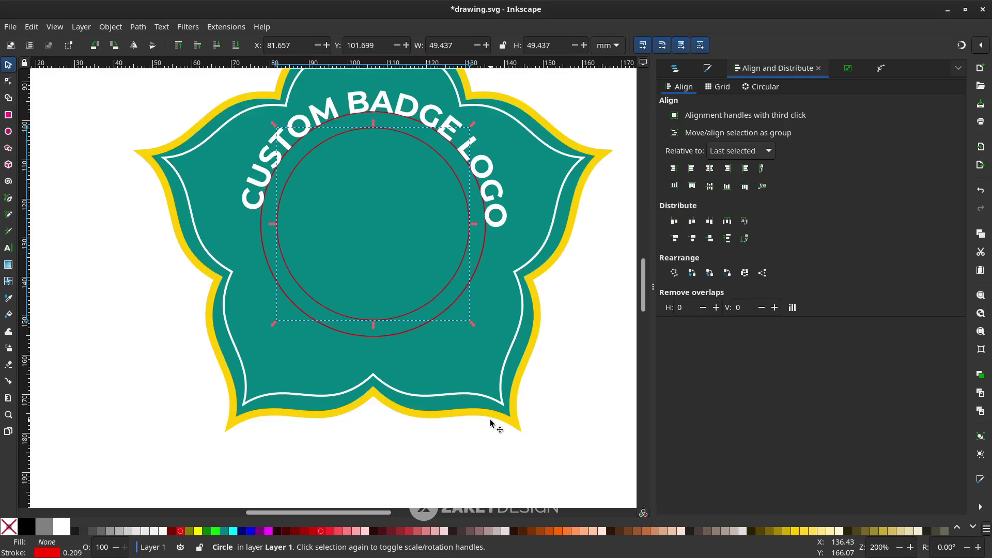
{"action": "left_click", "coordinate": [283, 449]}
Add the white text "INKSCAPE TUTORIAL" and place it on the badge just beneath the two circles.
{"action": "scroll", "coordinate": [330, 432], "scroll_direction": "down", "scroll_amount": 2}
{"action": "key", "text": "t"}
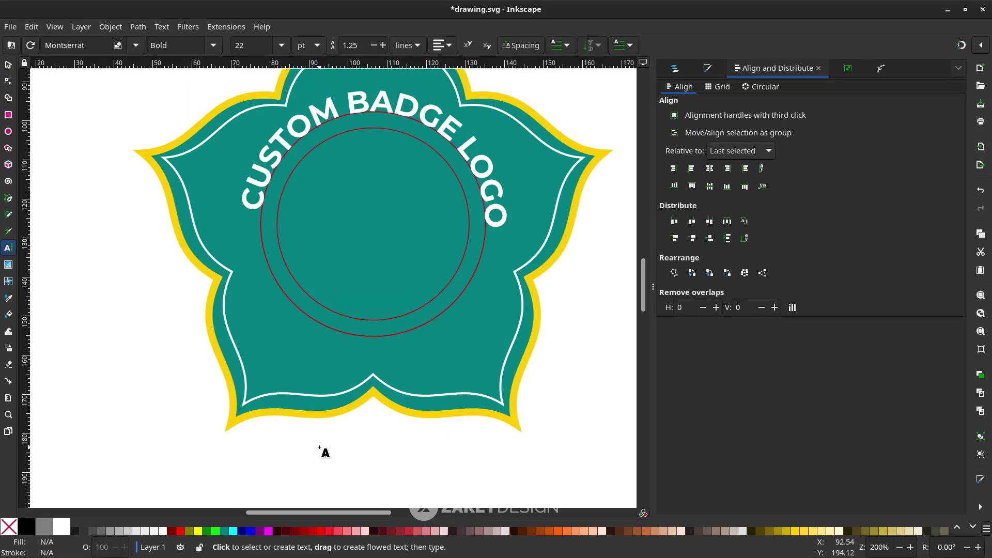
{"action": "key", "text": "ctrl+v"}
{"action": "left_click_drag", "start_coordinate": [449, 439], "coordinate": [372, 316]}
{"action": "scroll", "coordinate": [372, 320], "scroll_direction": "up", "scroll_amount": 2}
Change the smaller inner circle's stroke colour to orange and deselect it.
{"action": "left_click", "coordinate": [382, 315]}
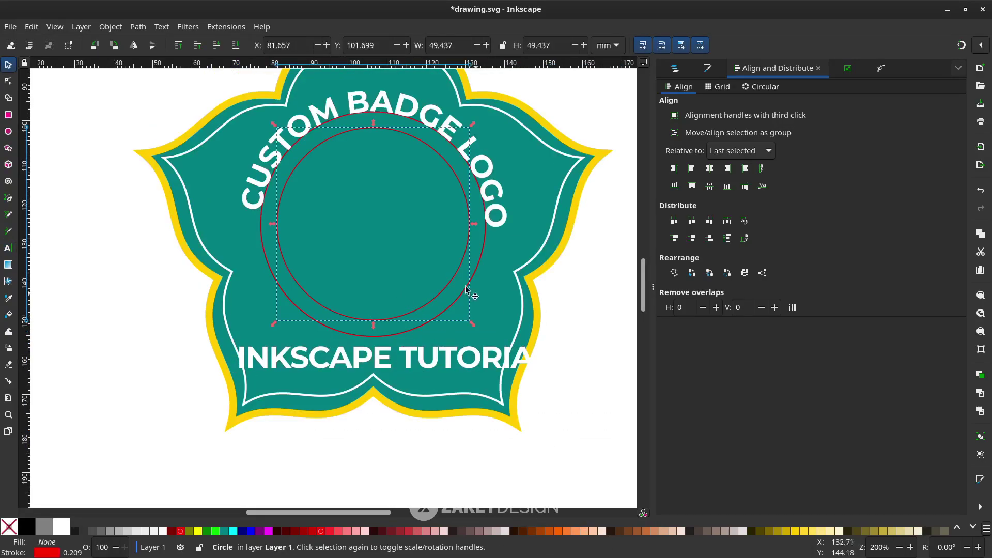
{"action": "right_click", "coordinate": [559, 533]}
{"action": "left_click", "coordinate": [599, 508]}
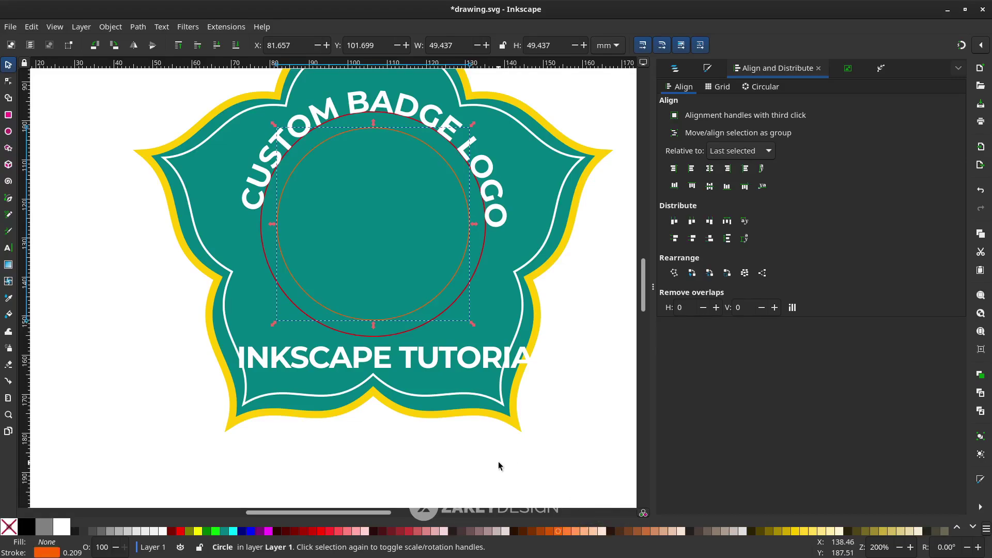
{"action": "left_click", "coordinate": [492, 464]}
Put the "INKSCAPE TUTORIAL" text on the path of the orange inner circle.
{"action": "left_click", "coordinate": [393, 345]}
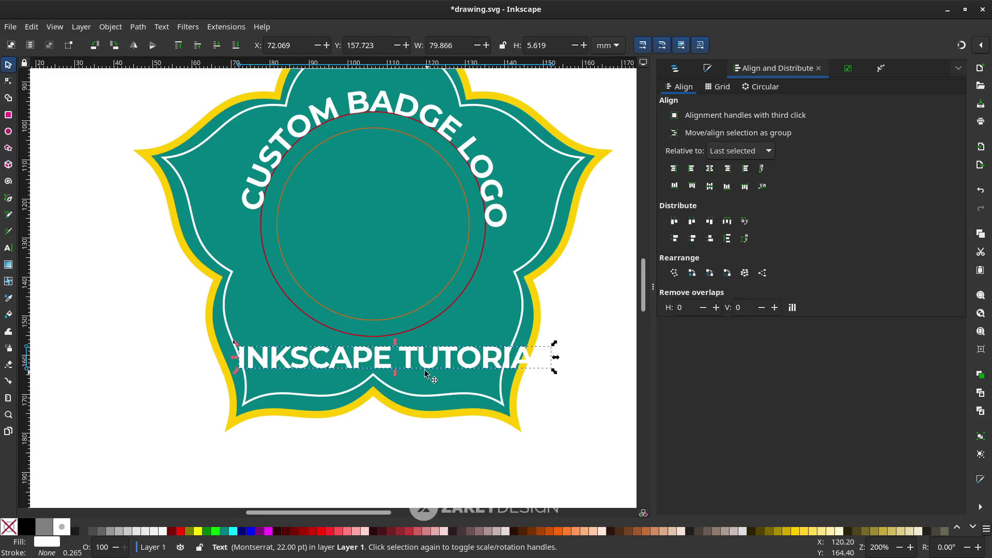
{"action": "left_click", "coordinate": [422, 311], "text": "shift"}
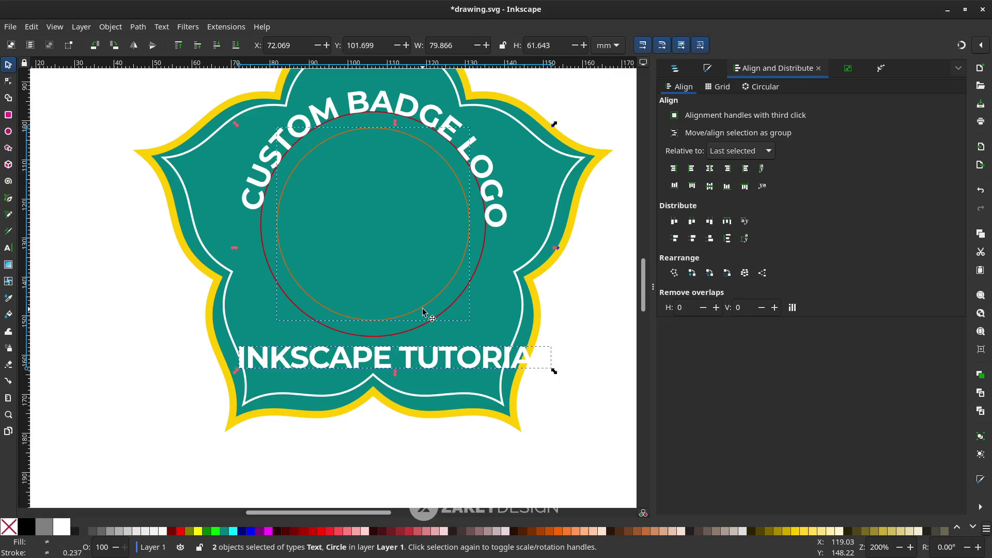
{"action": "left_click", "coordinate": [161, 27]}
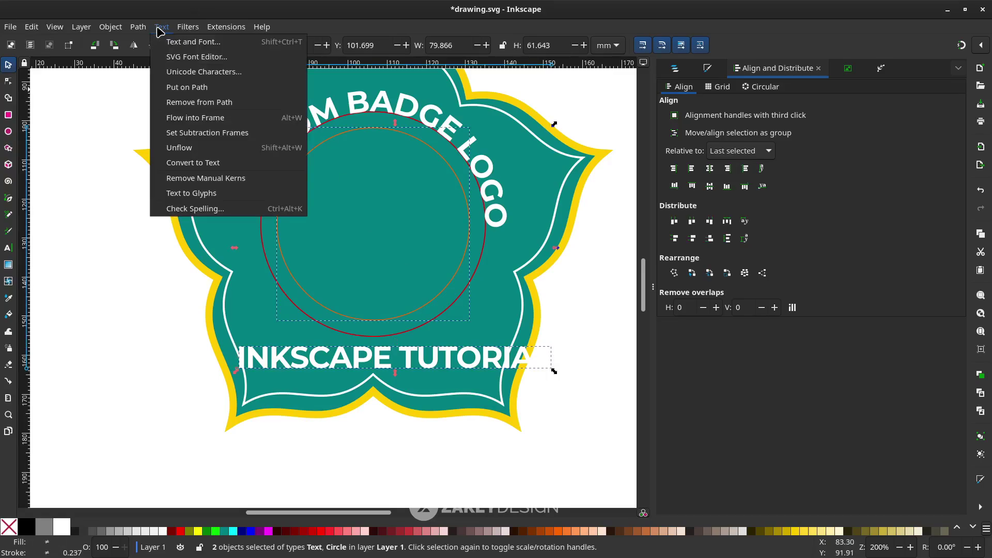
{"action": "left_click", "coordinate": [202, 91]}
{"action": "left_click", "coordinate": [503, 379]}
Rotate the orange circle about half a turn so its text runs around the lower half.
{"action": "left_click", "coordinate": [411, 303]}
{"action": "left_click", "coordinate": [416, 309]}
{"action": "left_click", "coordinate": [417, 311]}
{"action": "left_click_drag", "start_coordinate": [473, 125], "coordinate": [274, 328]}
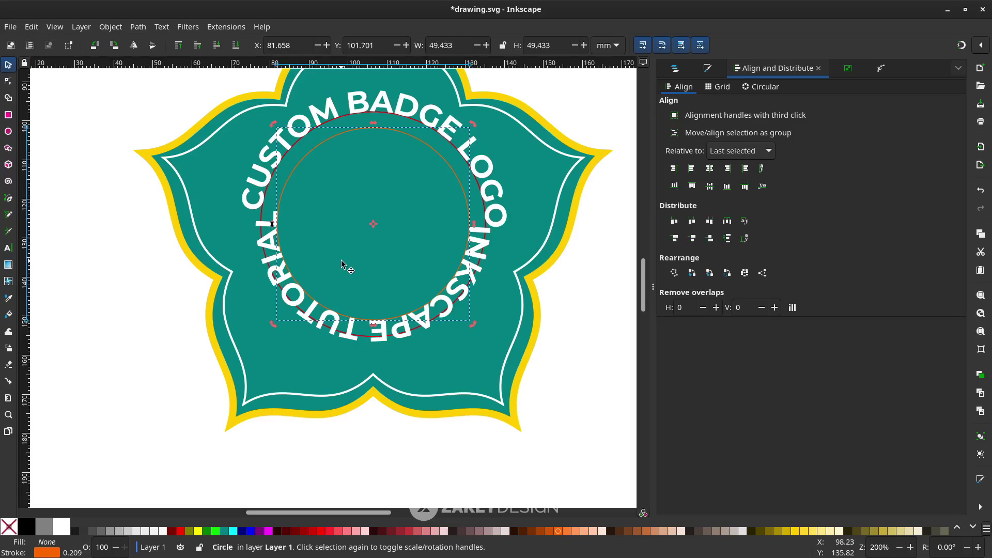
Flip the orange circle vertically and rotate it about half a turn so its text sits inside the lower arc.
{"action": "left_click", "coordinate": [351, 135]}
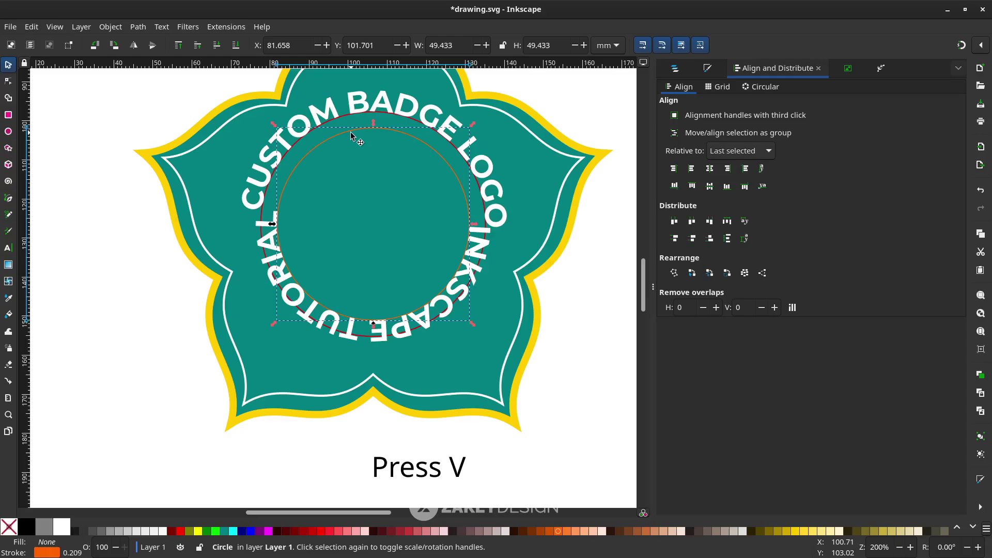
{"action": "key", "text": "v"}
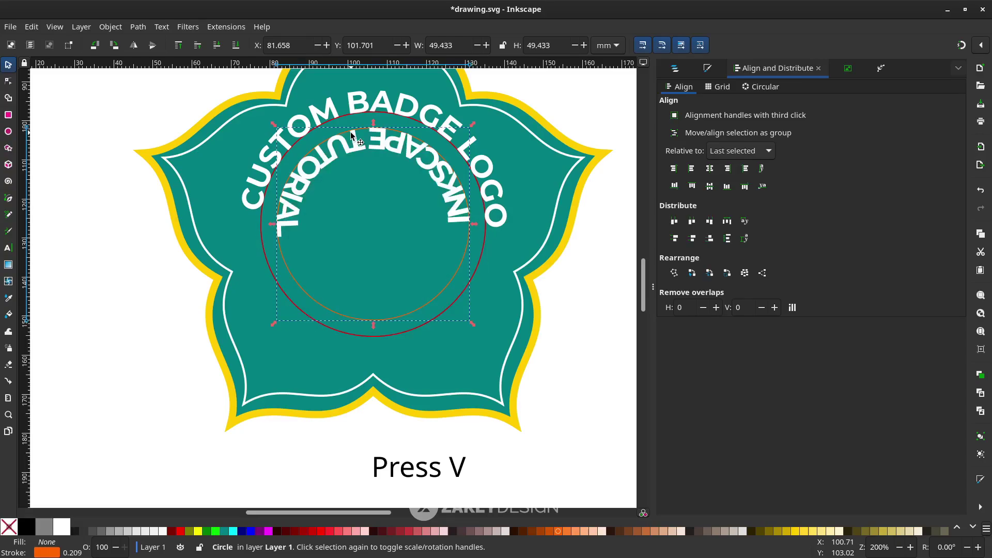
{"action": "left_click", "coordinate": [464, 258]}
{"action": "left_click_drag", "start_coordinate": [474, 128], "coordinate": [273, 310]}
Enlarge the orange circle around its centre to about 69.2 mm in diameter and rotate it to centre its text along the bottom.
{"action": "left_click_drag", "start_coordinate": [472, 125], "coordinate": [510, 77]}
{"action": "scroll", "coordinate": [510, 77], "scroll_direction": "down", "scroll_amount": 4}
{"action": "left_click", "coordinate": [500, 305]}
{"action": "left_click_drag", "start_coordinate": [505, 119], "coordinate": [426, 83]}
Select all of the "INKSCAPE TUTORIAL" text and set its letter spacing to 1.10 px.
{"action": "scroll", "coordinate": [369, 337], "scroll_direction": "down", "scroll_amount": 2}
{"action": "double_click", "coordinate": [381, 382]}
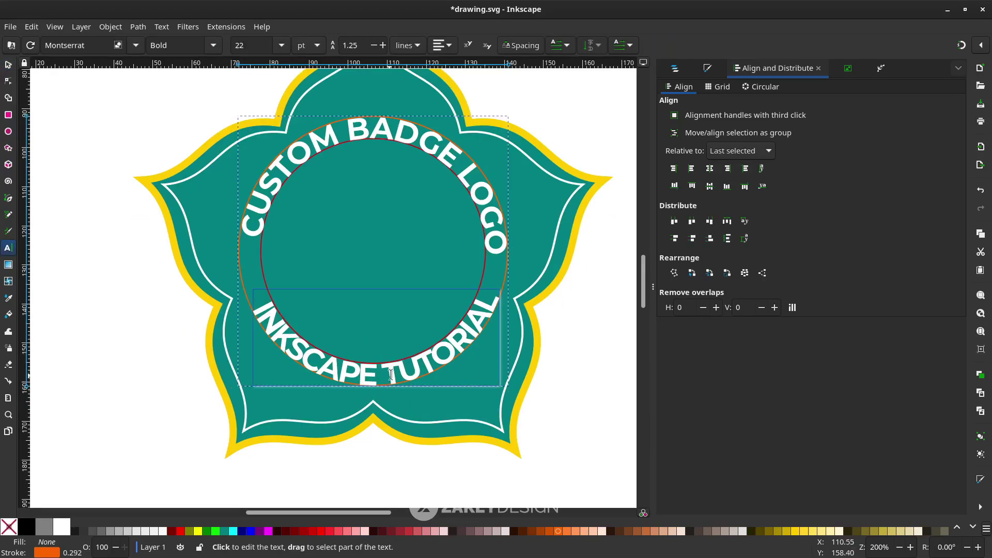
{"action": "key", "text": "ctrl+a"}
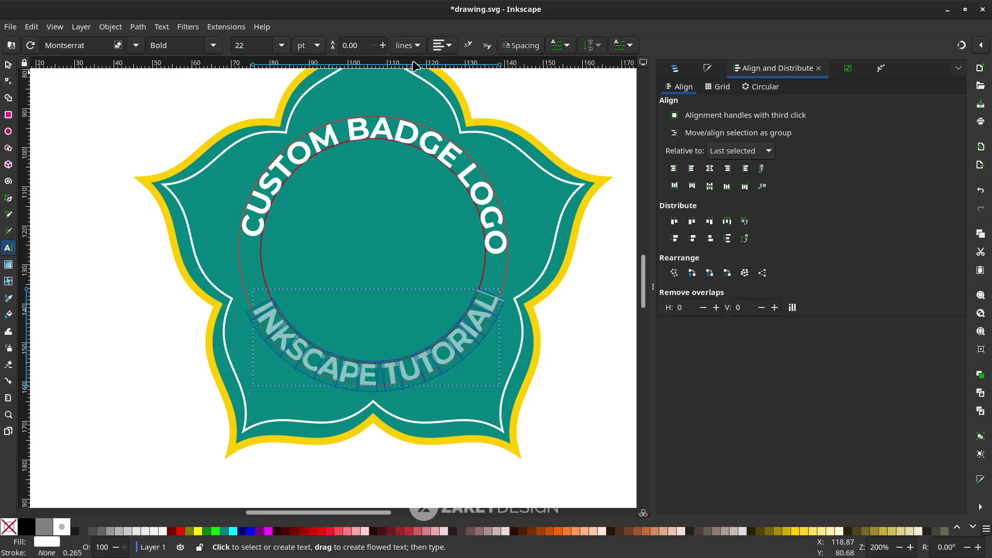
{"action": "left_click", "coordinate": [537, 48]}
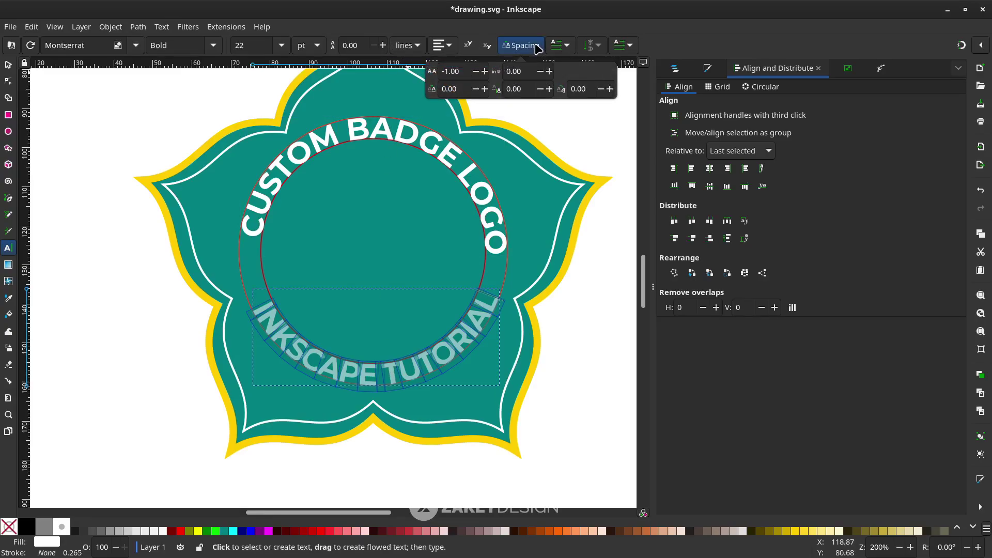
{"action": "left_click", "coordinate": [484, 72]}
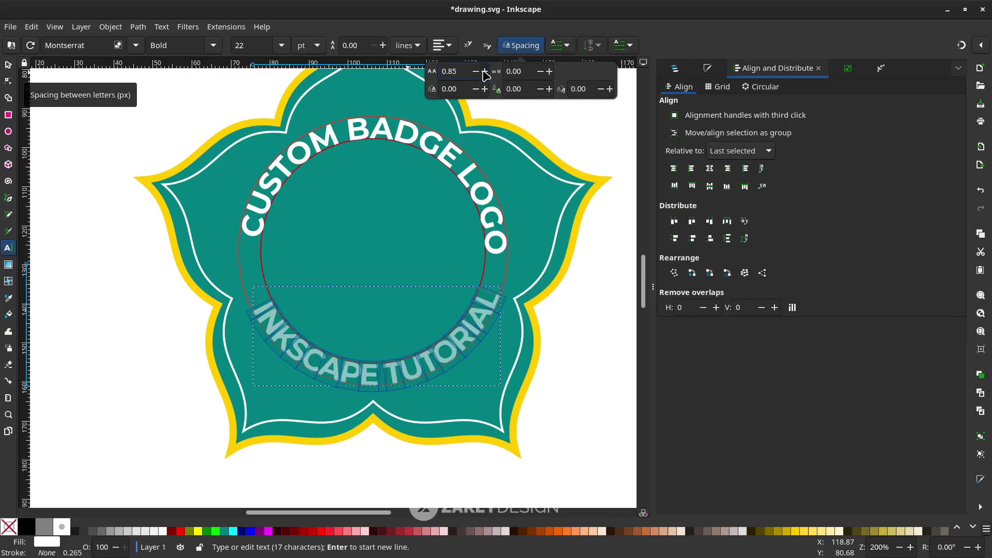
Rotate the orange circle clockwise to centre the widened lower text, and deselect it.
{"action": "left_click", "coordinate": [8, 65]}
{"action": "left_click", "coordinate": [245, 284]}
{"action": "left_click", "coordinate": [243, 282]}
{"action": "left_click_drag", "start_coordinate": [511, 114], "coordinate": [532, 138]}
{"action": "left_click", "coordinate": [538, 386]}
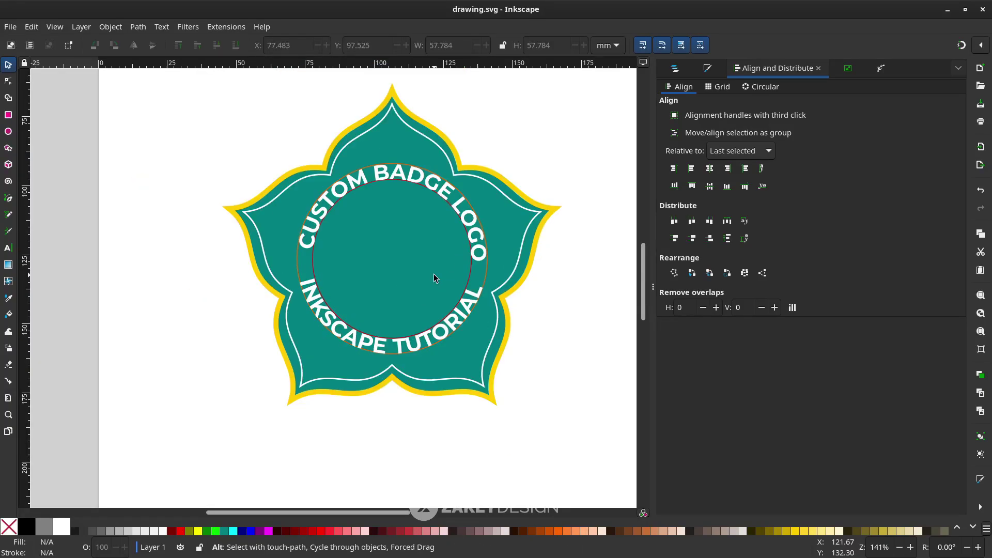
Remove the strokes of the red and orange guide circles so that only their curved texts show.
{"action": "scroll", "coordinate": [408, 206], "scroll_direction": "up", "scroll_amount": 1}
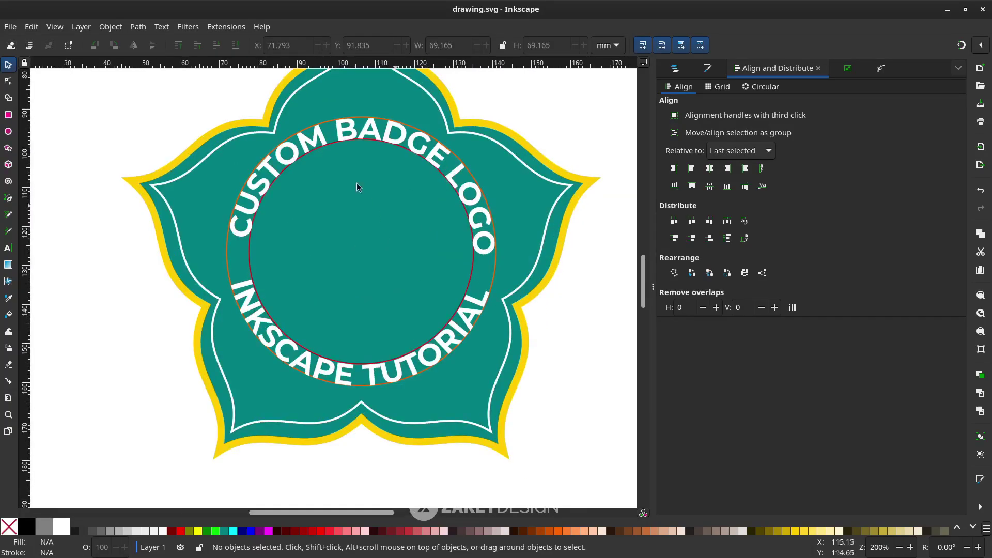
{"action": "left_click", "coordinate": [472, 276]}
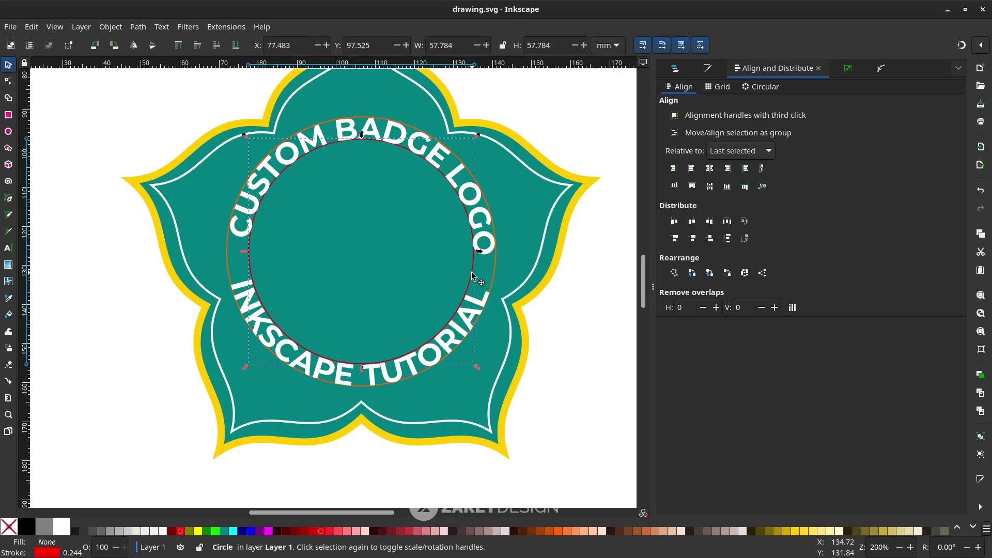
{"action": "right_click", "coordinate": [52, 551]}
{"action": "left_click", "coordinate": [76, 546]}
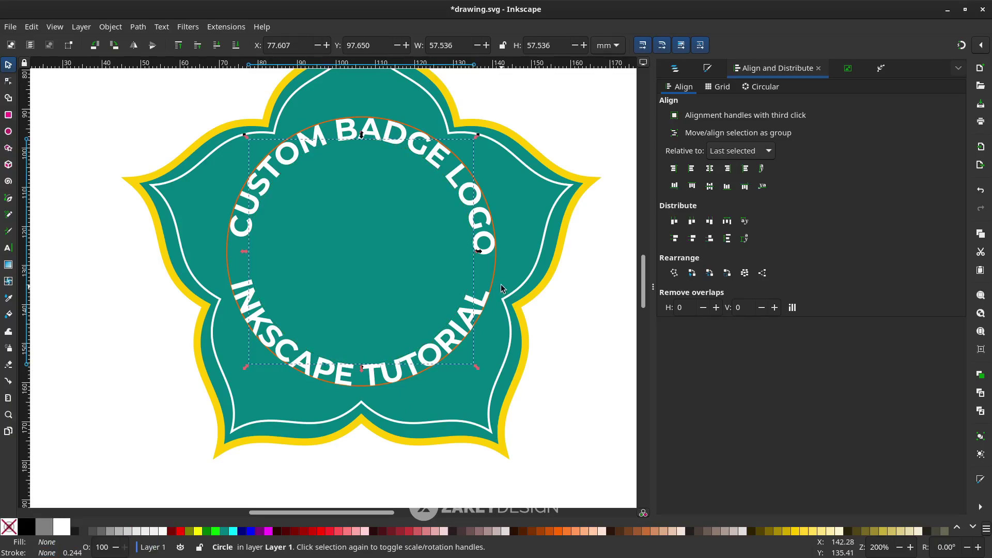
{"action": "key", "text": "ctrl+z"}
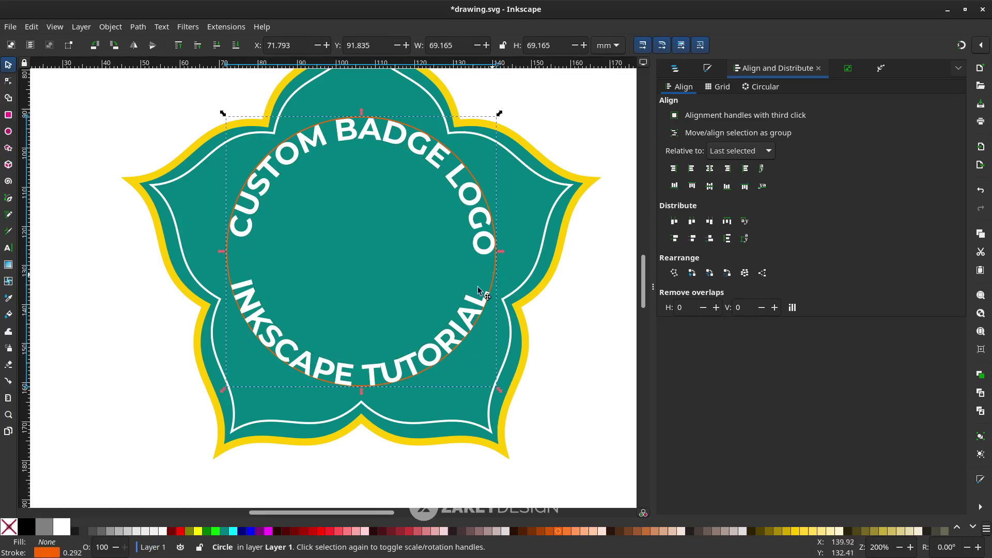
{"action": "right_click", "coordinate": [54, 554]}
{"action": "left_click", "coordinate": [67, 545]}
{"action": "left_click", "coordinate": [542, 437]}
Replace the word "LOGO" in the upper curved text with "HEEHAW".
{"action": "scroll", "coordinate": [545, 436], "scroll_direction": "down", "scroll_amount": 2}
{"action": "scroll", "coordinate": [546, 437], "scroll_direction": "up", "scroll_amount": 1}
{"action": "left_click", "coordinate": [502, 289]}
{"action": "key", "text": "t"}
{"action": "left_click_drag", "start_coordinate": [504, 306], "coordinate": [471, 251]}
{"action": "type", "text": "HEEHAW"}
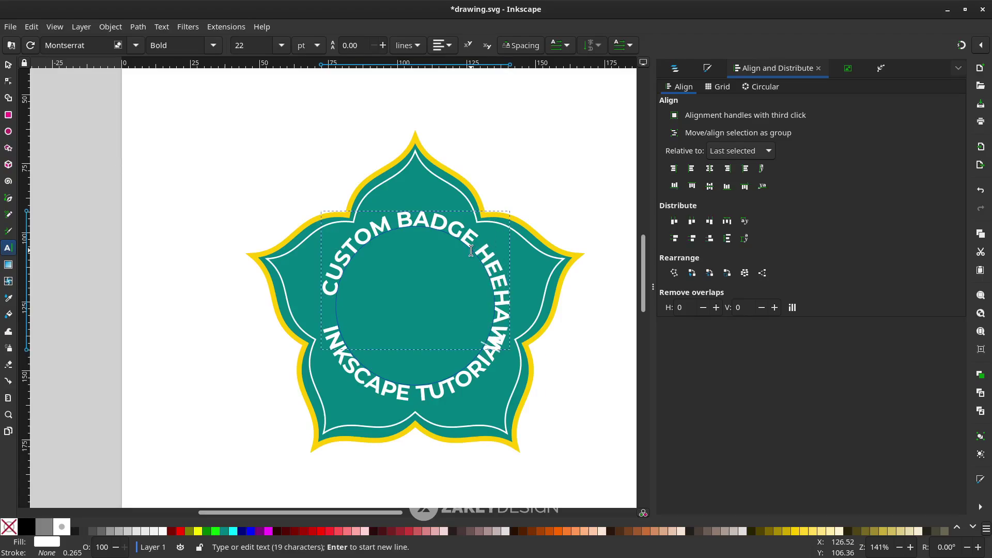
Try to rotate the upper curved text object itself counter-clockwise.
{"action": "key", "text": "F1"}
{"action": "left_click", "coordinate": [465, 252]}
{"action": "left_click", "coordinate": [409, 228]}
{"action": "left_click", "coordinate": [392, 228]}
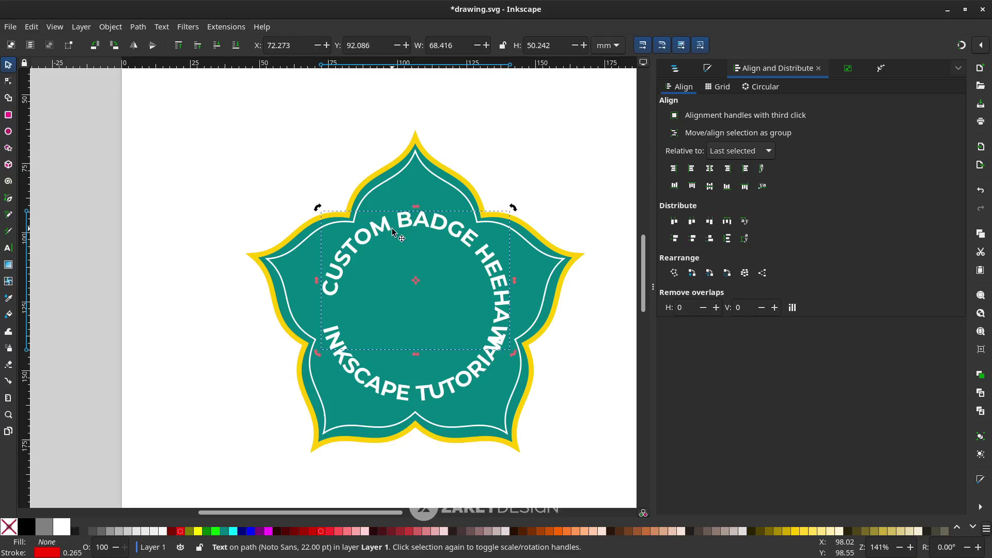
{"action": "left_click_drag", "start_coordinate": [518, 208], "coordinate": [451, 191]}
Undo the HEEHAW replacement and the stroke removal of the guide circles, and save the drawing.
{"action": "key", "text": "ctrl+z"}
{"action": "key", "text": "ctrl+z"}
{"action": "key", "text": "ctrl+z"}
{"action": "key", "text": "ctrl+z"}
{"action": "key", "text": "ctrl+z"}
{"action": "key", "text": "ctrl+z"}
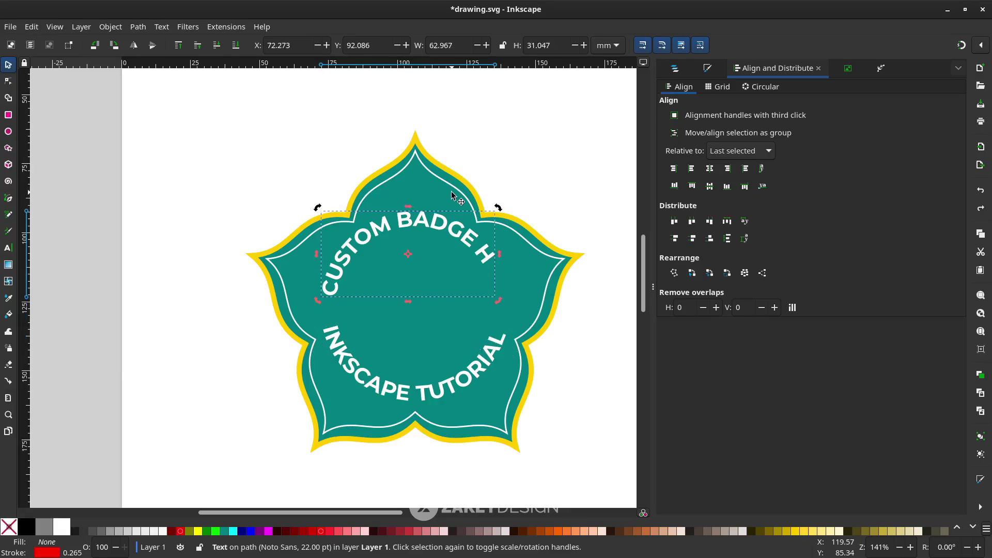
{"action": "scroll", "coordinate": [451, 194], "scroll_direction": "down", "scroll_amount": 4}
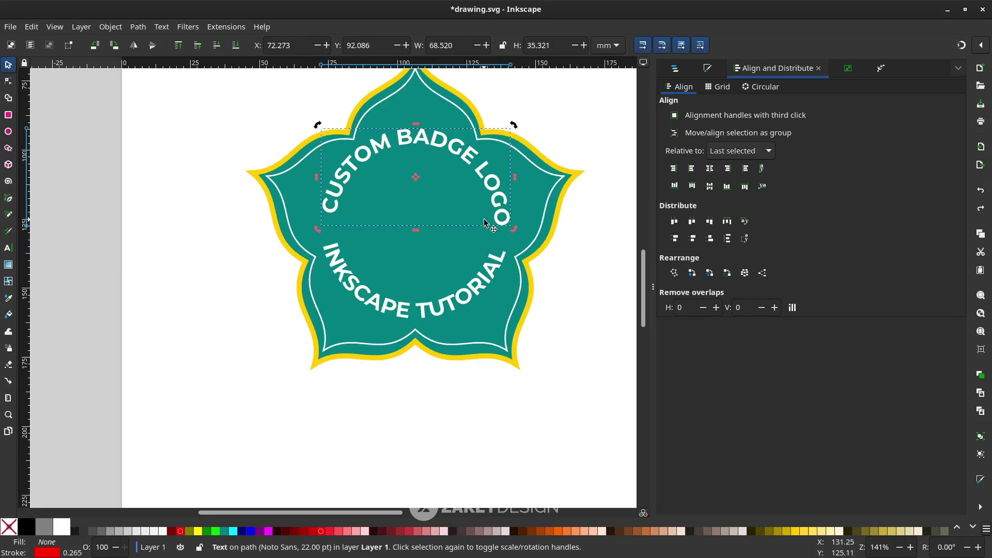
{"action": "key", "text": "ctrl+s"}
{"action": "scroll", "coordinate": [486, 224], "scroll_direction": "left", "scroll_amount": 2}
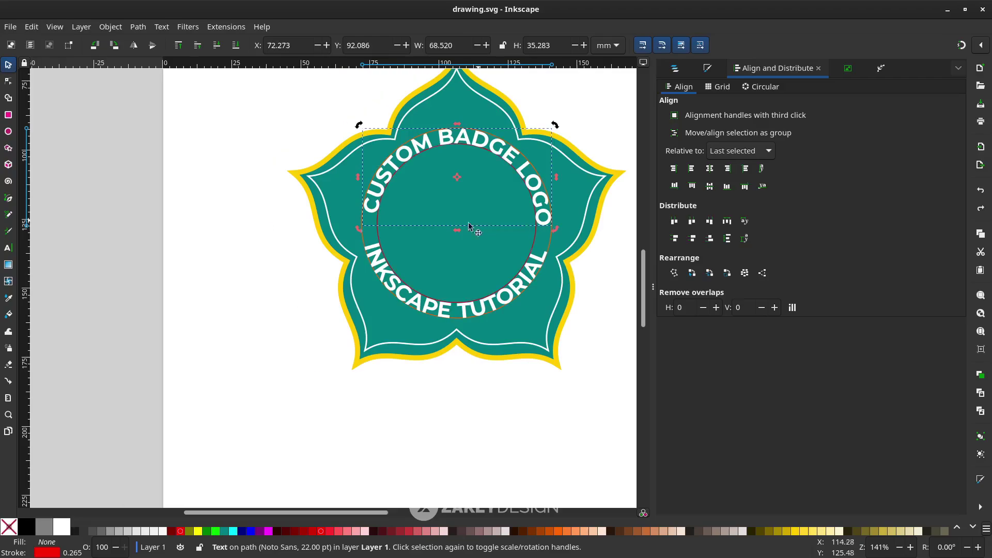
Set the red inner guide circle's stroke width to 0.1 px.
{"action": "scroll", "coordinate": [393, 274], "scroll_direction": "up", "scroll_amount": 2, "text": "ctrl"}
{"action": "scroll", "coordinate": [385, 234], "scroll_direction": "right", "scroll_amount": 2}
{"action": "scroll", "coordinate": [383, 243], "scroll_direction": "up", "scroll_amount": 4}
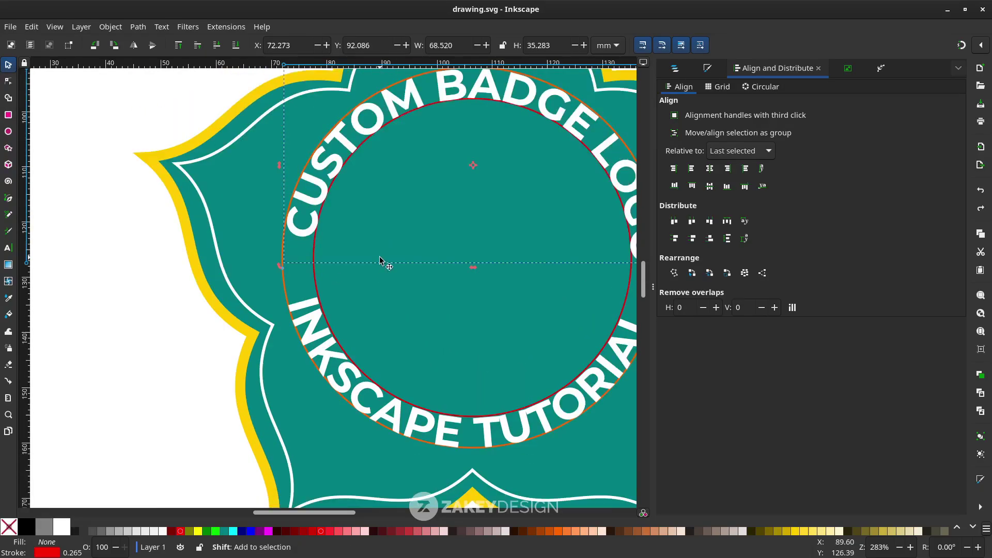
{"action": "scroll", "coordinate": [383, 259], "scroll_direction": "right", "scroll_amount": 2}
{"action": "key", "text": "n"}
{"action": "scroll", "coordinate": [294, 270], "scroll_direction": "right", "scroll_amount": 2}
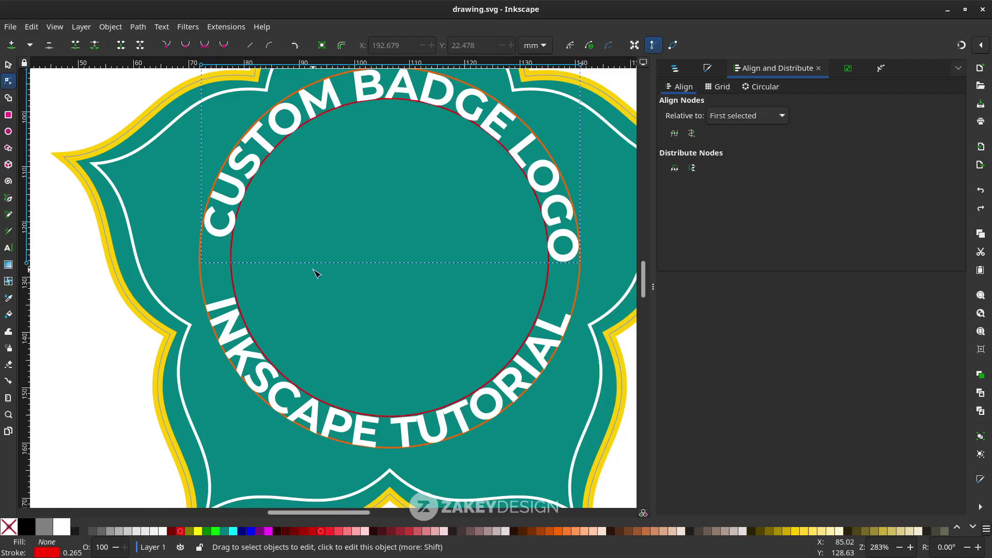
{"action": "left_click", "coordinate": [234, 264]}
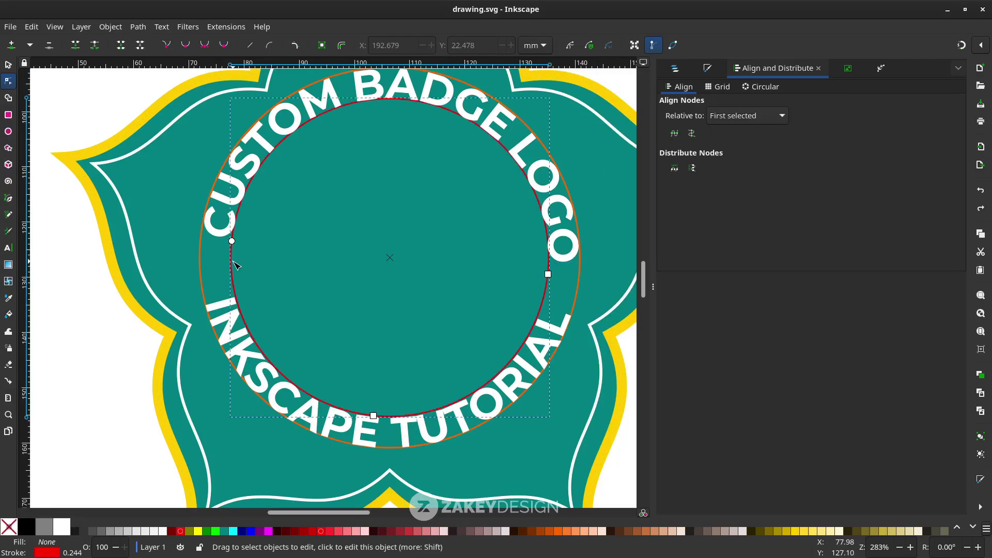
{"action": "left_click", "coordinate": [708, 69]}
{"action": "left_click", "coordinate": [770, 112]}
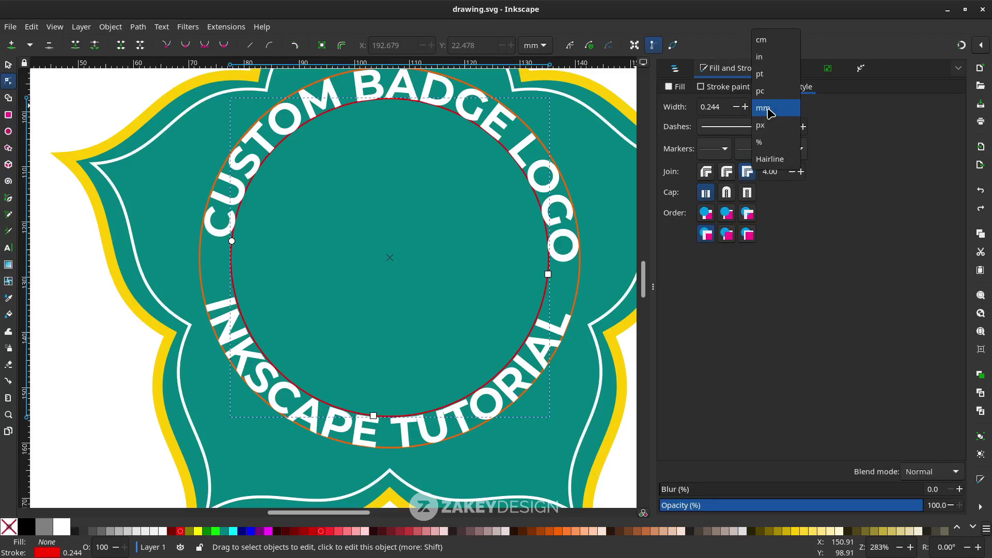
{"action": "left_click", "coordinate": [774, 130]}
{"action": "double_click", "coordinate": [726, 107]}
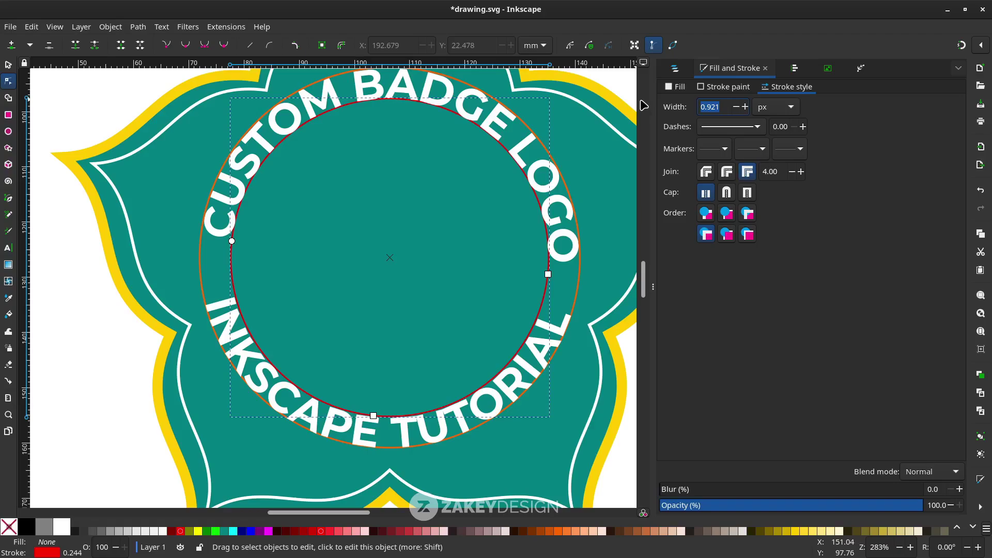
{"action": "type", "text": "0.1"}
{"action": "key", "text": "Return"}
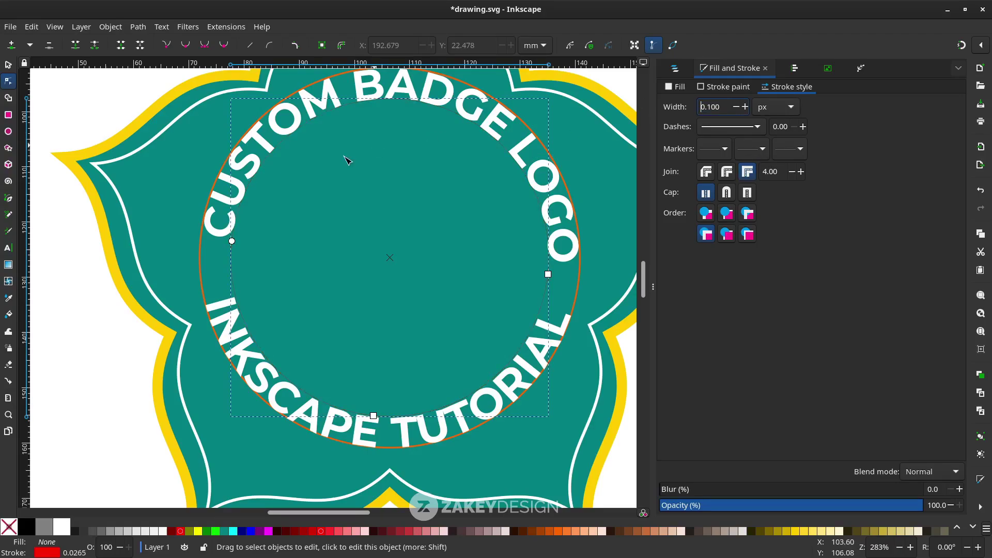
Set the orange outer guide circle's stroke width to 0.1 px.
{"action": "left_click", "coordinate": [202, 229]}
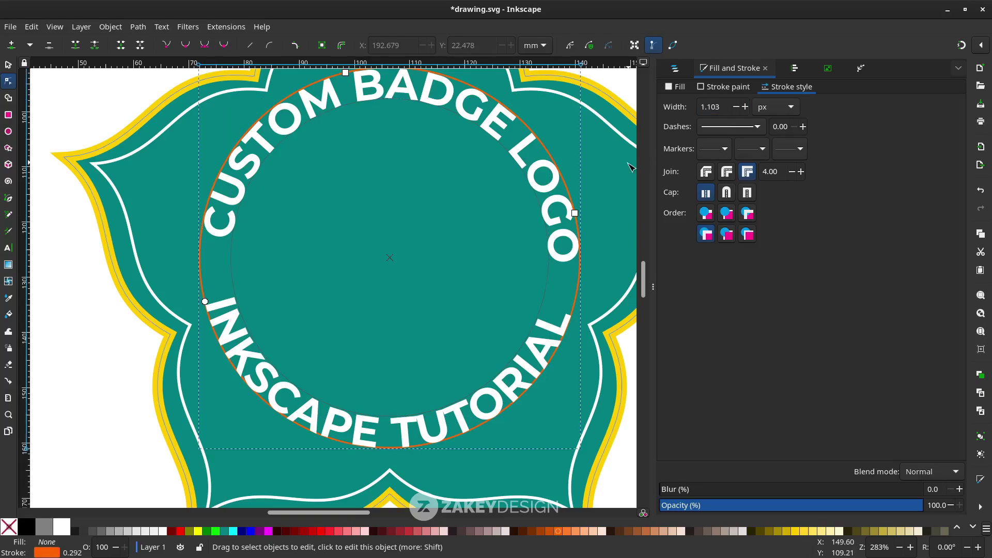
{"action": "double_click", "coordinate": [724, 107]}
{"action": "type", "text": "0.1"}
{"action": "key", "text": "Return"}
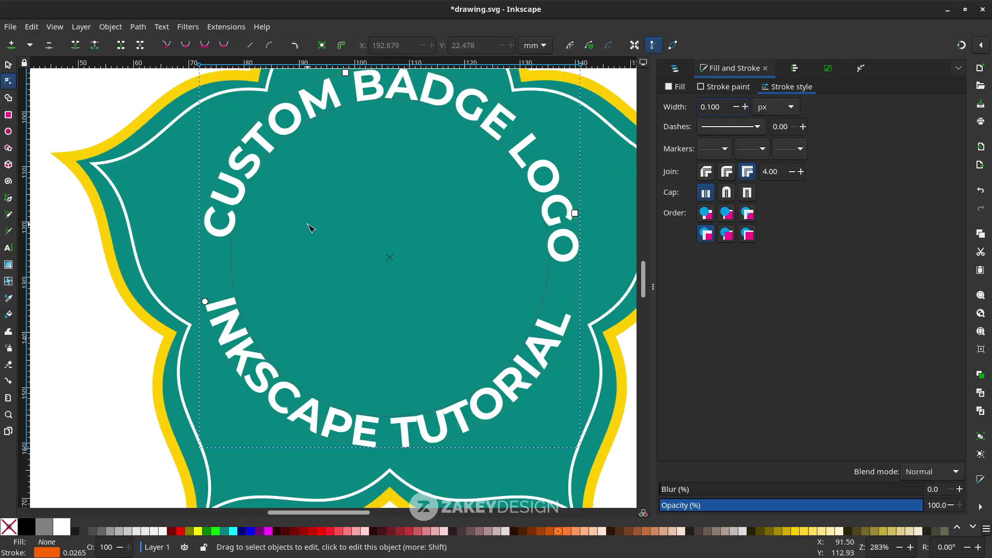
Recolour the strokes of the outer and inner guide circles with the teal sampled from the badge background.
{"action": "scroll", "coordinate": [310, 227], "scroll_direction": "up", "scroll_amount": 2}
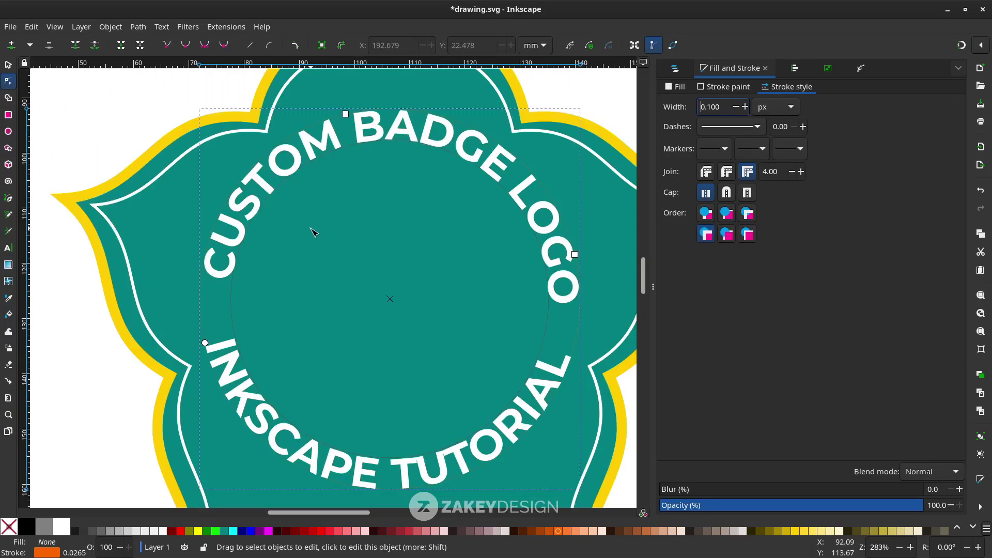
{"action": "left_click", "coordinate": [9, 300]}
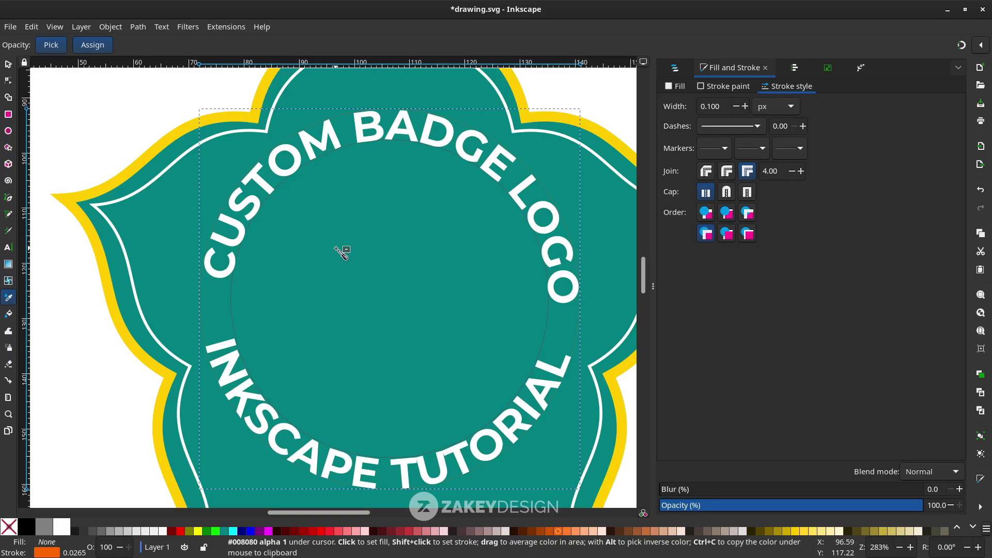
{"action": "left_click", "coordinate": [342, 253], "text": "shift"}
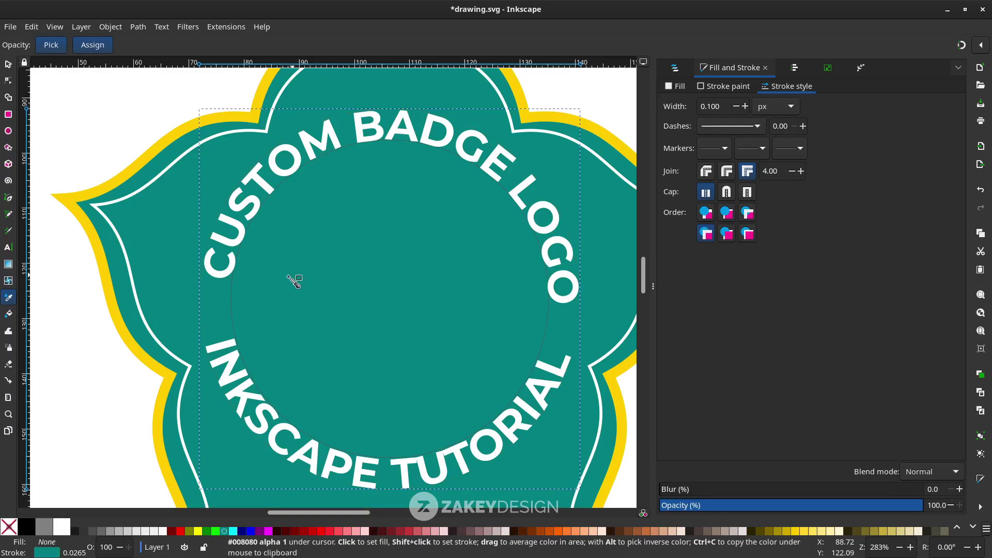
{"action": "scroll", "coordinate": [286, 281], "scroll_direction": "down", "scroll_amount": 2}
{"action": "key", "text": "n"}
{"action": "left_click", "coordinate": [235, 255]}
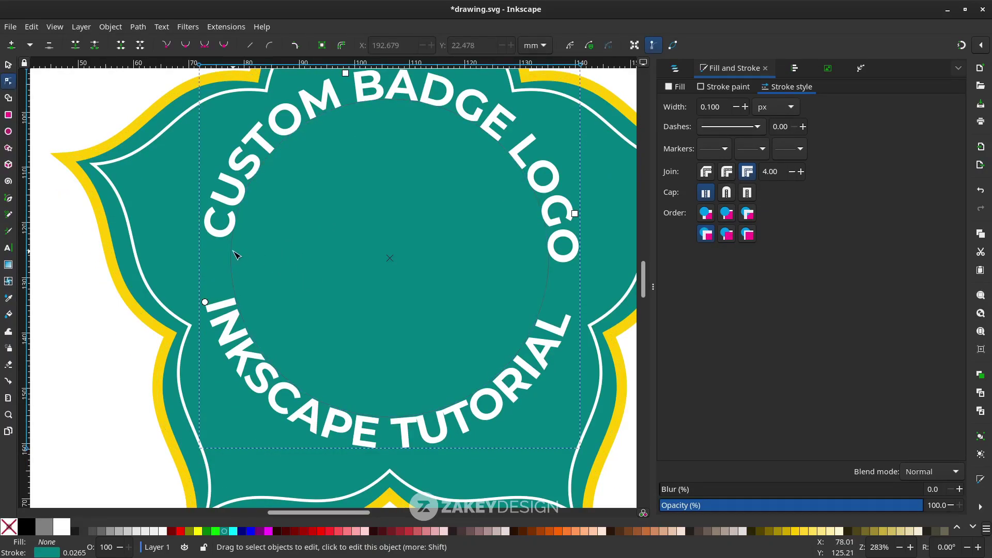
{"action": "key", "text": "d"}
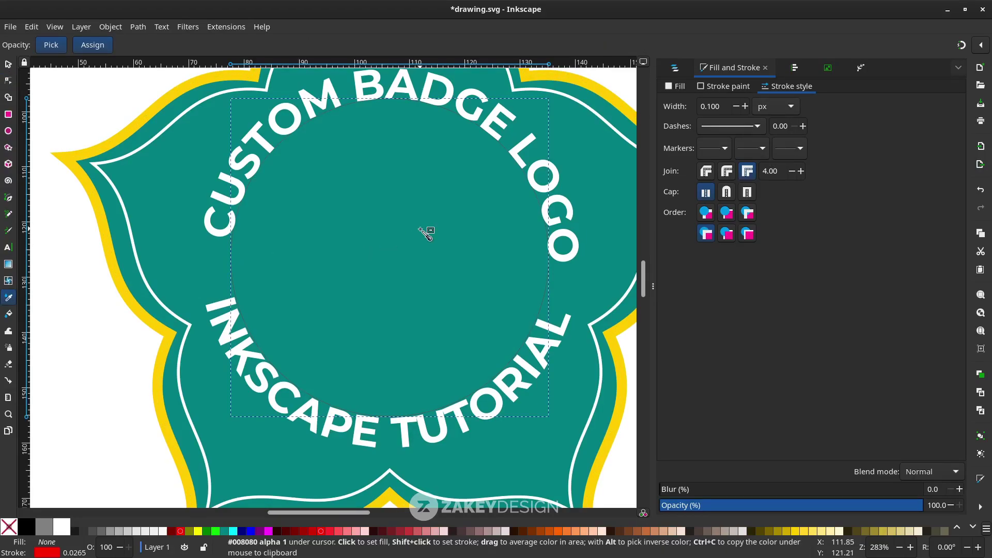
{"action": "left_click", "coordinate": [424, 233], "text": "shift"}
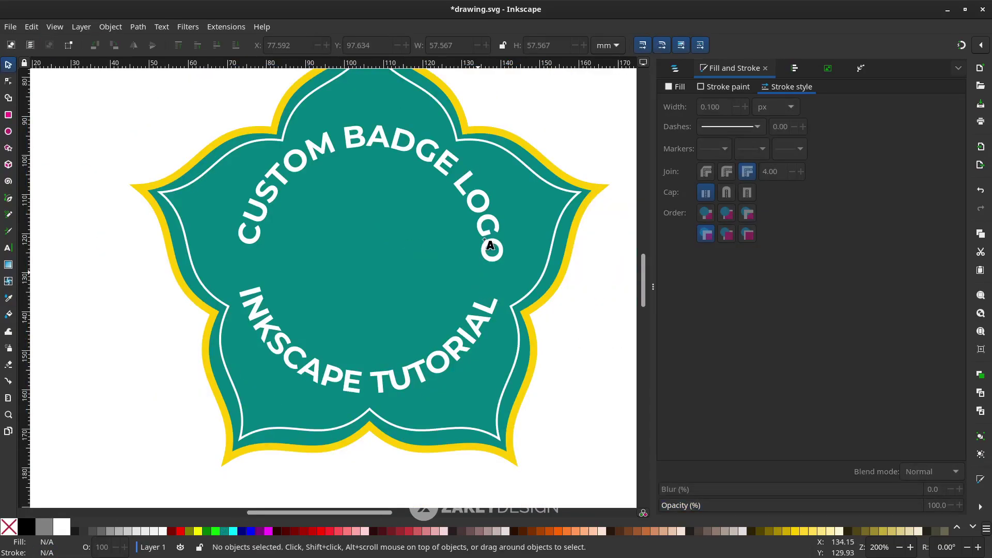
Replace the word "LOGO" in the upper curved text with "HEEHAW" and deselect the text.
{"action": "key", "text": "t"}
{"action": "left_click_drag", "start_coordinate": [491, 256], "coordinate": [447, 180]}
{"action": "type", "text": "HEEHAM"}
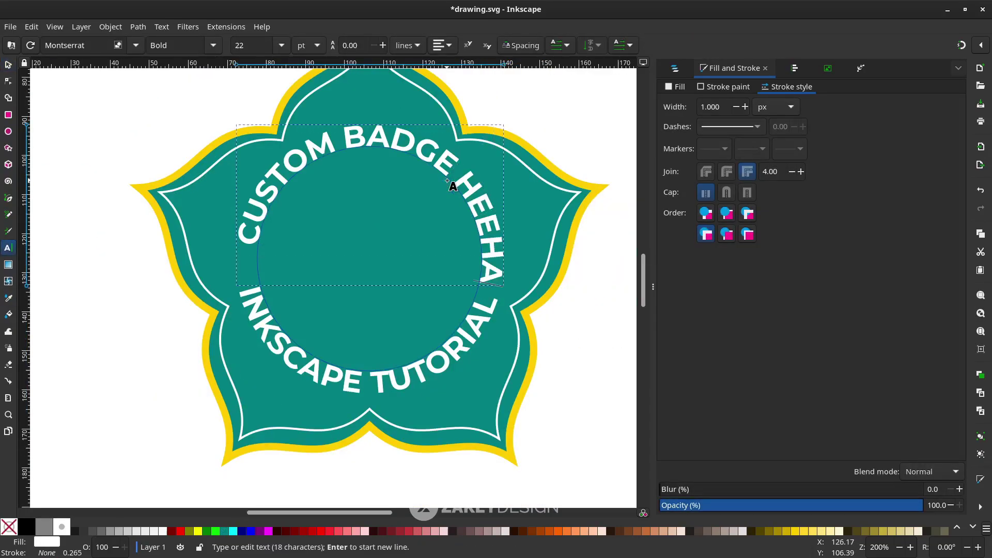
{"action": "key", "text": "F1"}
{"action": "left_click", "coordinate": [592, 370]}
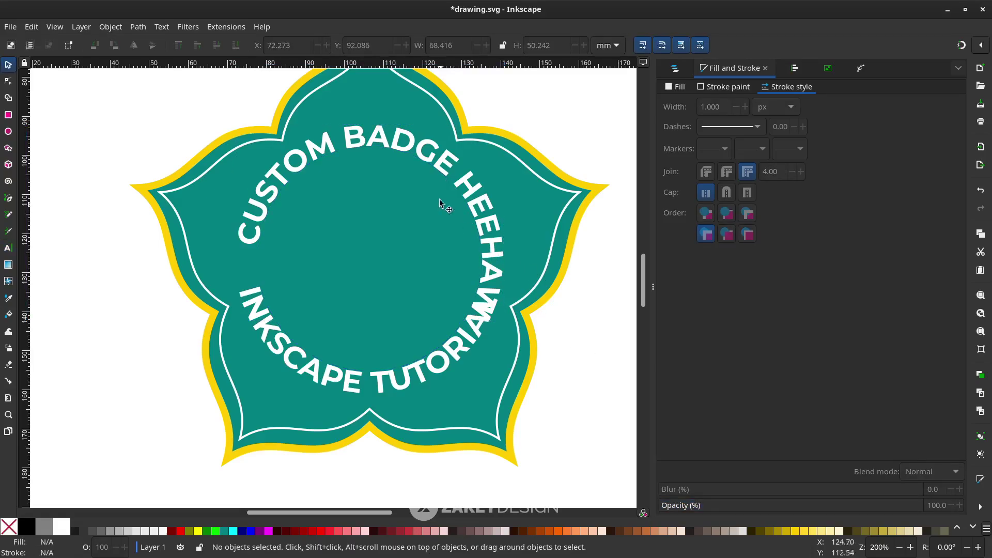
Pick the inner guide circle by its hidden outline and rotate it counter-clockwise to recentre the upper text.
{"action": "left_click", "coordinate": [442, 178]}
{"action": "key", "text": "n"}
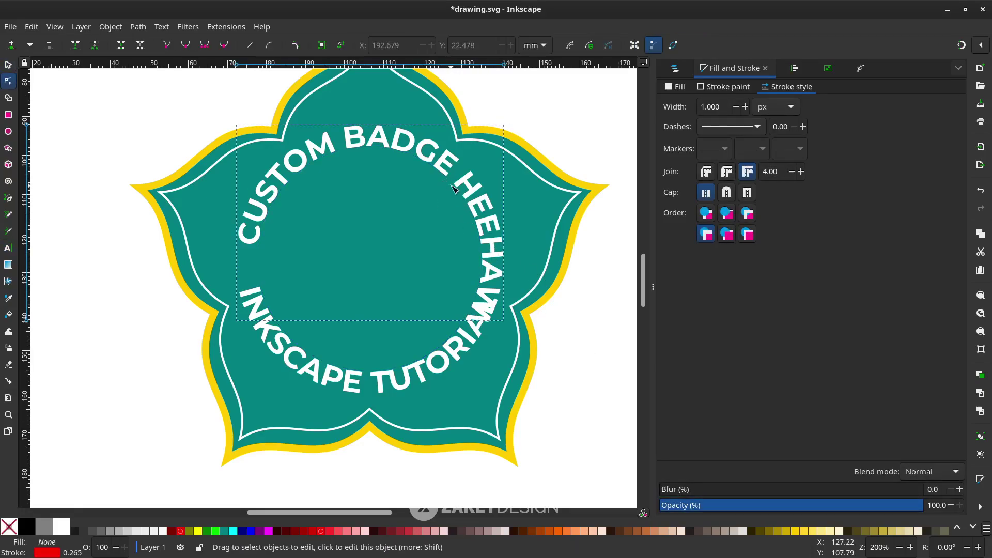
{"action": "left_click", "coordinate": [452, 190]}
{"action": "scroll", "coordinate": [453, 191], "scroll_direction": "up", "scroll_amount": 2}
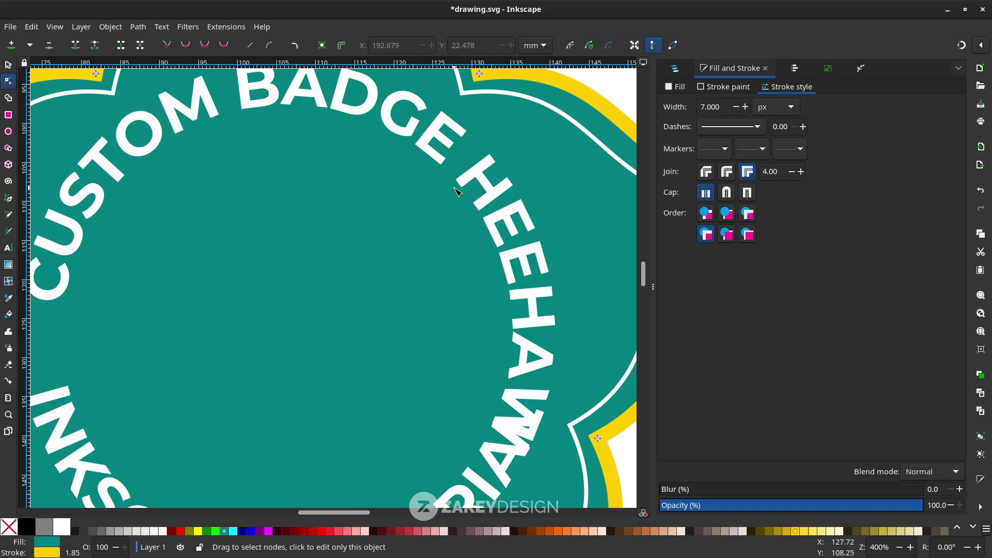
{"action": "left_click", "coordinate": [415, 211]}
{"action": "scroll", "coordinate": [457, 189], "scroll_direction": "up", "scroll_amount": 2}
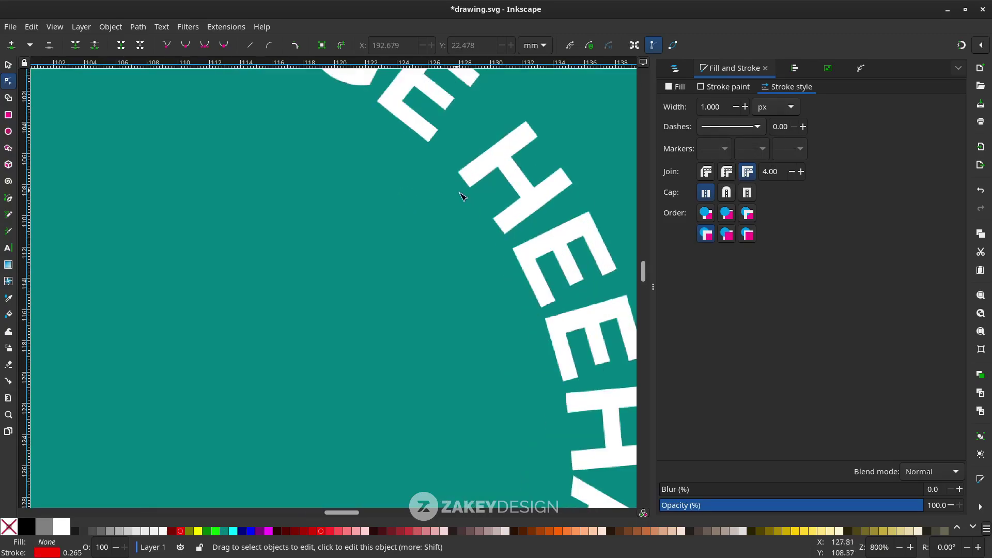
{"action": "scroll", "coordinate": [509, 245], "scroll_direction": "down", "scroll_amount": 3}
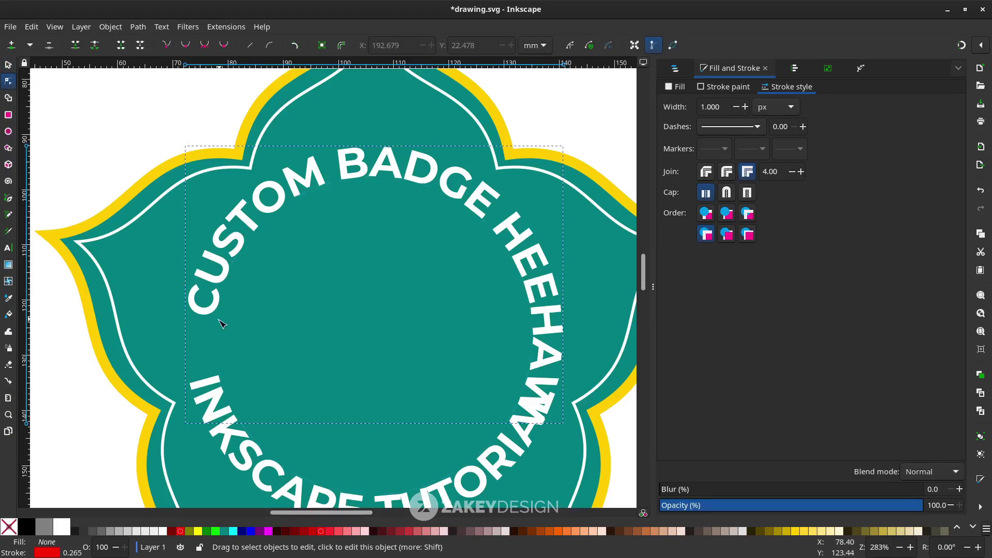
{"action": "left_click", "coordinate": [217, 335]}
{"action": "scroll", "coordinate": [219, 334], "scroll_direction": "down", "scroll_amount": 4}
{"action": "scroll", "coordinate": [463, 323], "scroll_direction": "up", "scroll_amount": 2}
{"action": "key", "text": "s"}
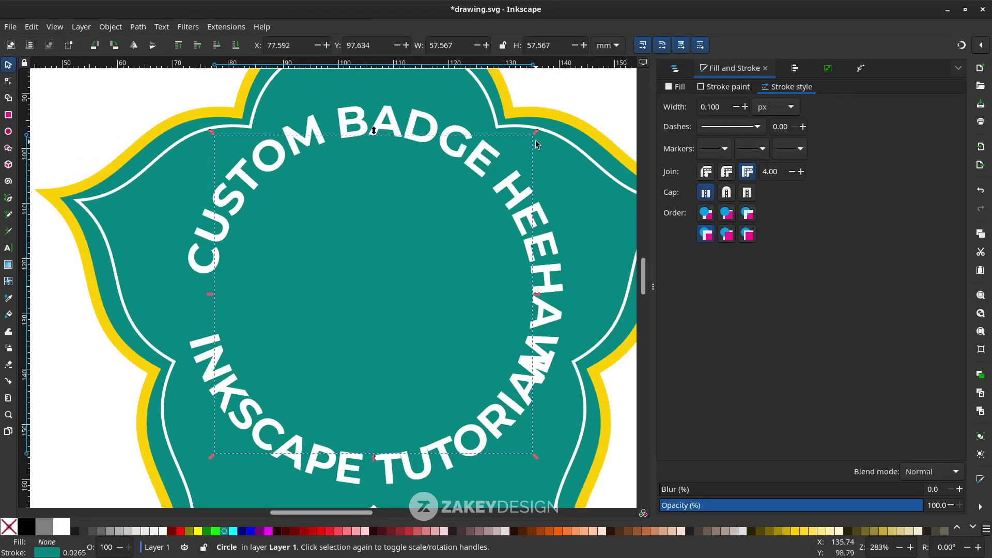
{"action": "left_click", "coordinate": [216, 311]}
{"action": "left_click_drag", "start_coordinate": [533, 135], "coordinate": [485, 110]}
{"action": "key", "text": "minus"}
{"action": "key", "text": "minus"}
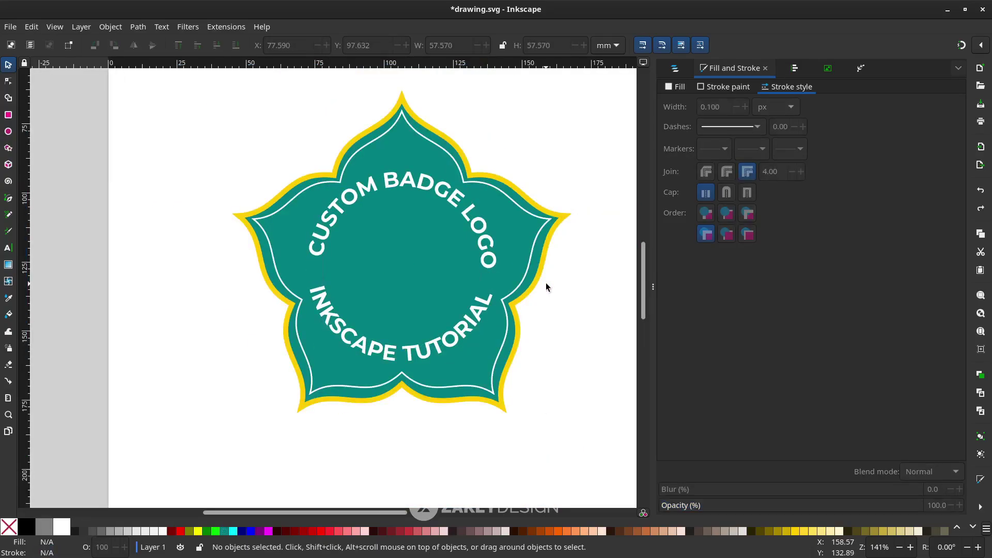
Scale both guide circles and their curved texts down together about their centre to about 61.6 mm wide, and deselect them.
{"action": "scroll", "coordinate": [546, 283], "scroll_direction": "down", "scroll_amount": 2}
{"action": "left_click", "coordinate": [443, 250]}
{"action": "left_click", "coordinate": [189, 107]}
{"action": "left_click_drag", "start_coordinate": [565, 336], "coordinate": [234, 115]}
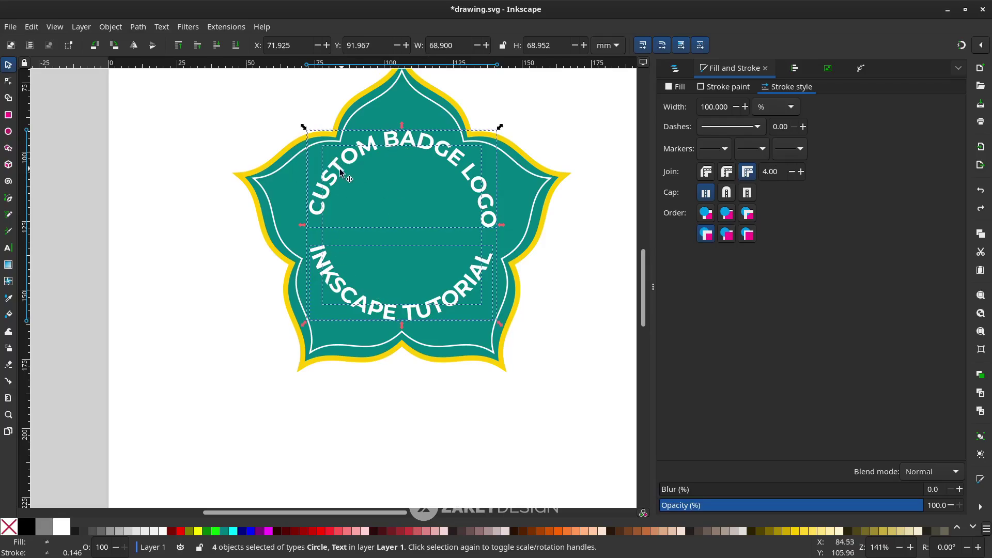
{"action": "left_click_drag", "start_coordinate": [307, 128], "coordinate": [316, 140]}
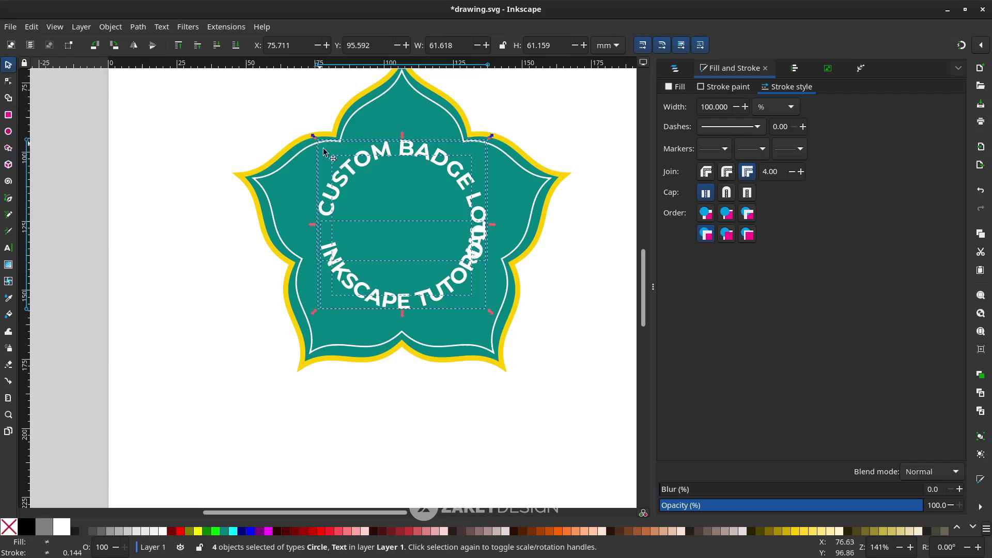
{"action": "scroll", "coordinate": [383, 216], "scroll_direction": "up", "scroll_amount": 1}
{"action": "left_click", "coordinate": [439, 125]}
{"action": "key", "text": "Escape"}
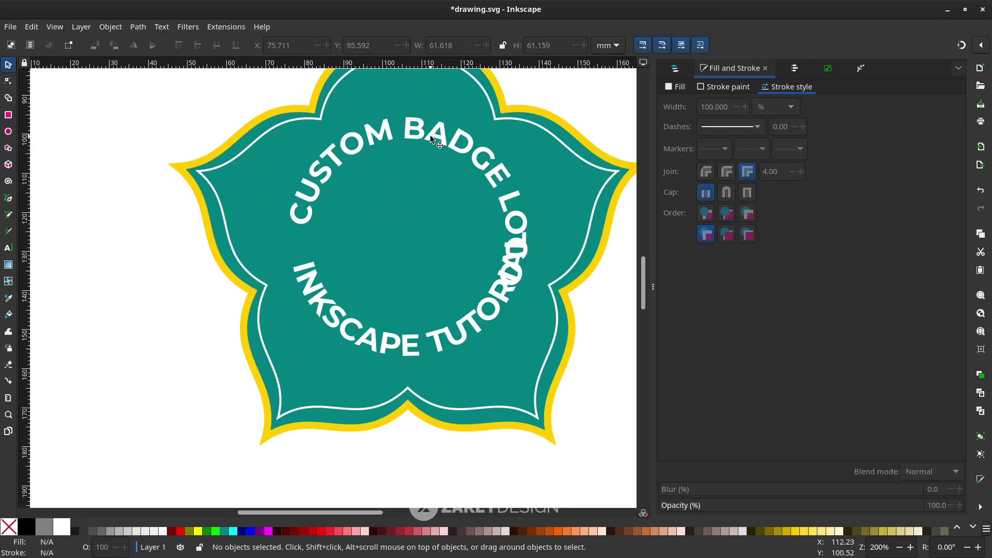
Set the font size of the entire "CUSTOM BADGE LOGO" text to 18 pt.
{"action": "key", "text": "t"}
{"action": "left_click", "coordinate": [438, 135]}
{"action": "key", "text": "ctrl+a"}
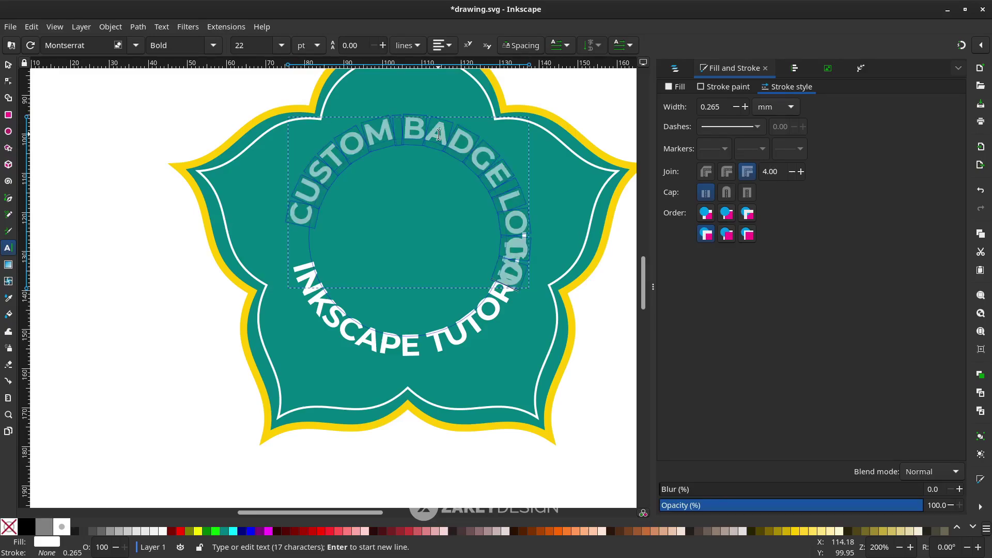
{"action": "left_click", "coordinate": [282, 46]}
{"action": "left_click", "coordinate": [258, 253]}
{"action": "left_click", "coordinate": [282, 46]}
{"action": "left_click", "coordinate": [259, 235]}
{"action": "key", "text": "F1"}
Set the font size of the entire "INKSCAPE TUTORIAL" text to 18 pt.
{"action": "left_click", "coordinate": [516, 274]}
{"action": "double_click", "coordinate": [516, 273]}
{"action": "key", "text": "ctrl+a"}
{"action": "left_click", "coordinate": [282, 46]}
{"action": "left_click", "coordinate": [258, 236]}
{"action": "key", "text": "F1"}
Select the inner guide circle by its hidden outline and rotate it slightly clockwise to centre the upper text.
{"action": "left_click", "coordinate": [518, 279]}
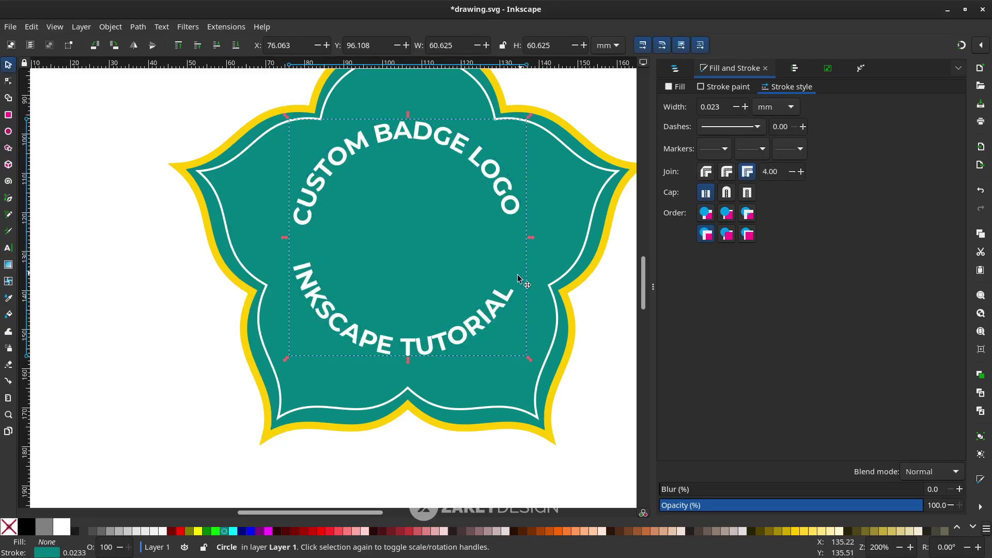
{"action": "left_click", "coordinate": [509, 304]}
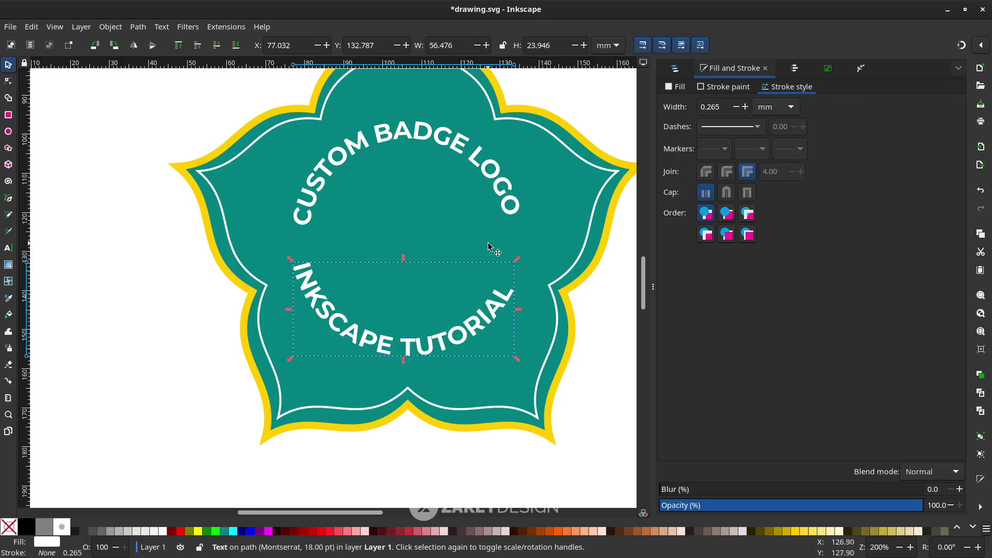
{"action": "key", "text": "n"}
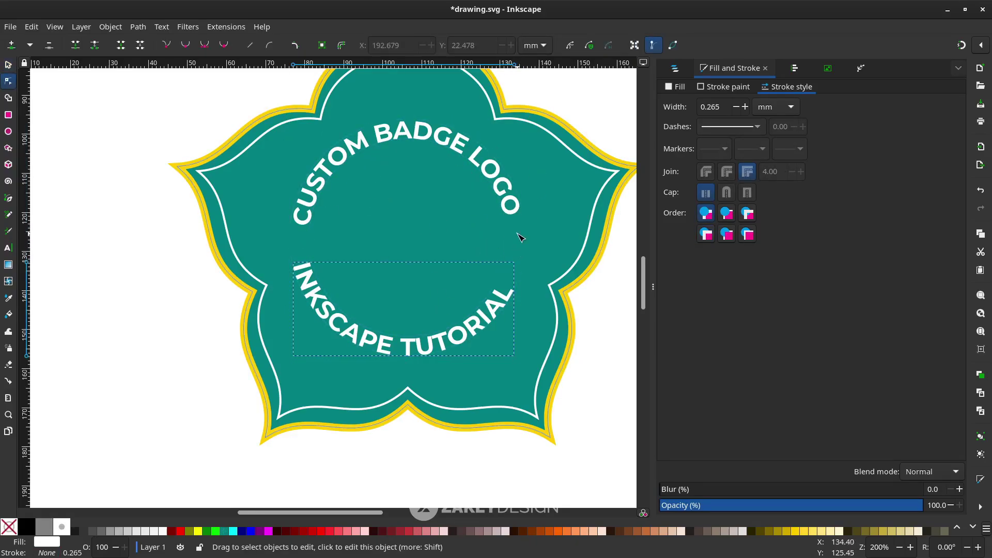
{"action": "left_click", "coordinate": [507, 239]}
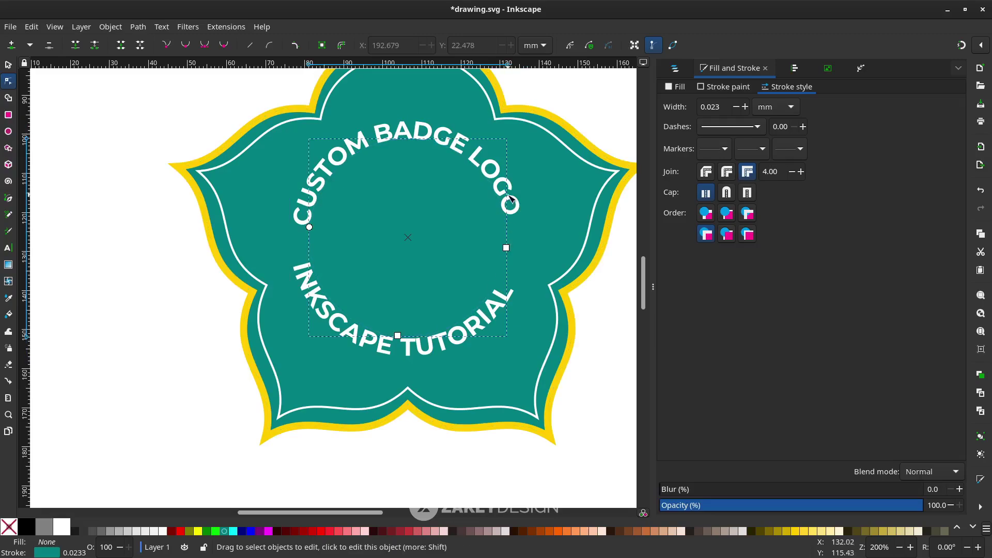
{"action": "key", "text": "s"}
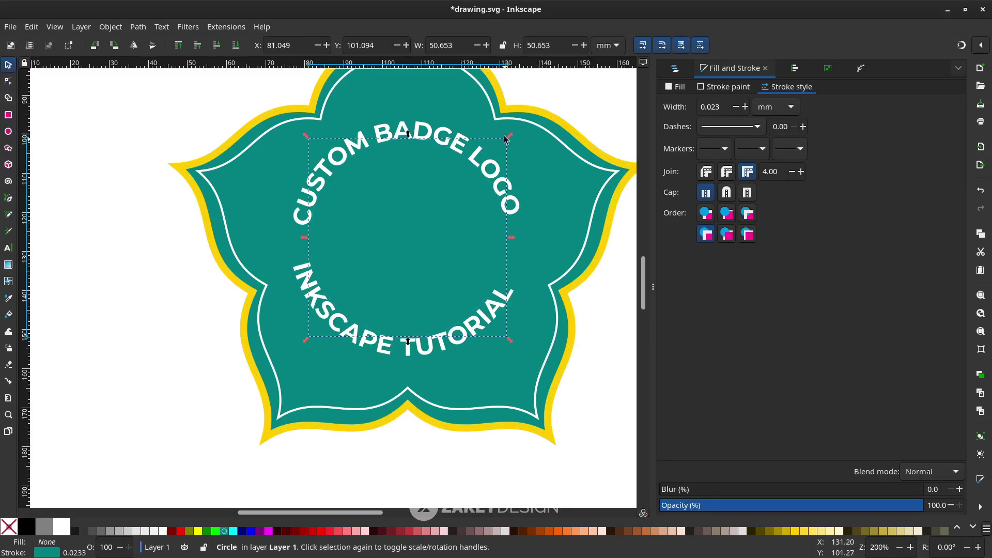
{"action": "left_click", "coordinate": [506, 247]}
{"action": "left_click_drag", "start_coordinate": [511, 134], "coordinate": [518, 153]}
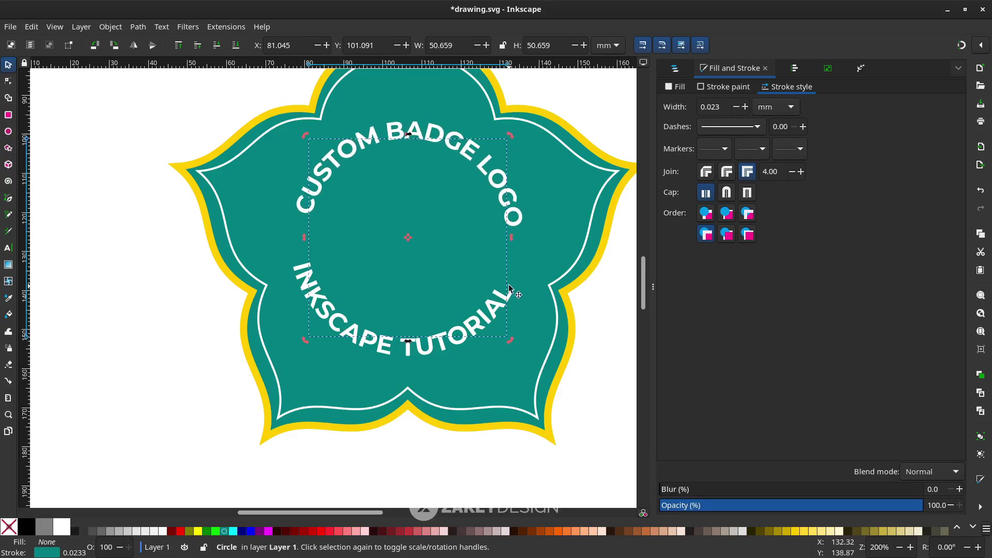
Select the outer guide circle by its hidden outline and rotate it slightly counter-clockwise to centre the lower text, then deselect it.
{"action": "left_click", "coordinate": [511, 290]}
{"action": "key", "text": "n"}
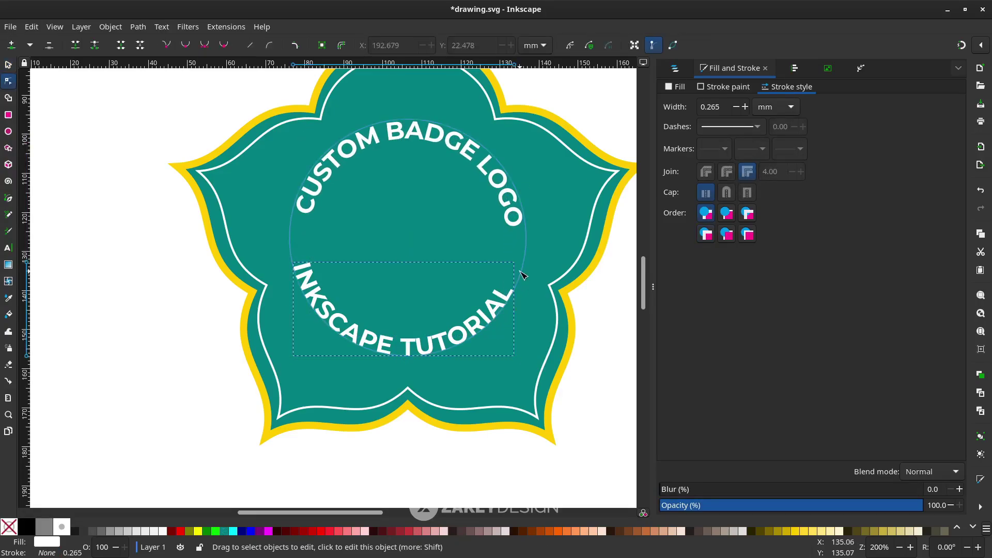
{"action": "left_click", "coordinate": [524, 273]}
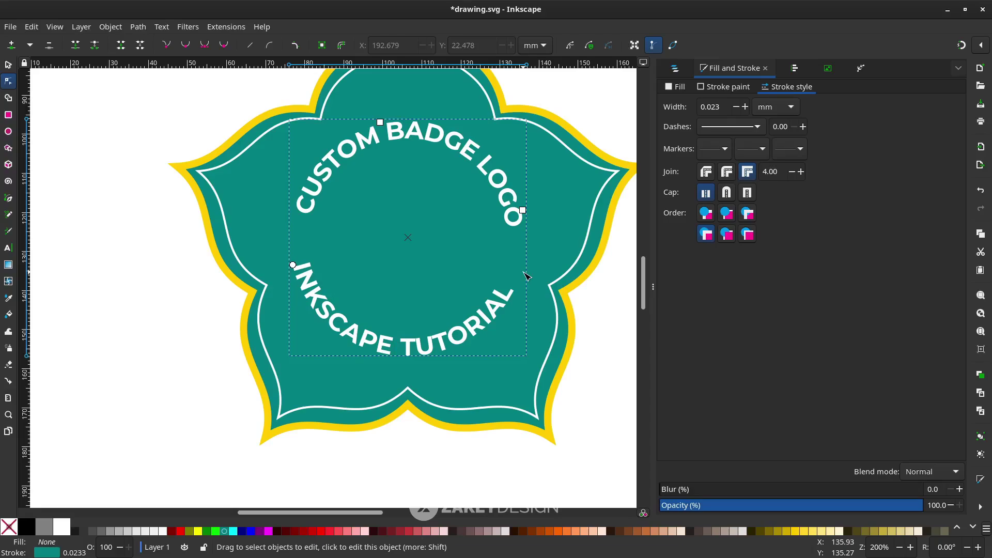
{"action": "key", "text": "s"}
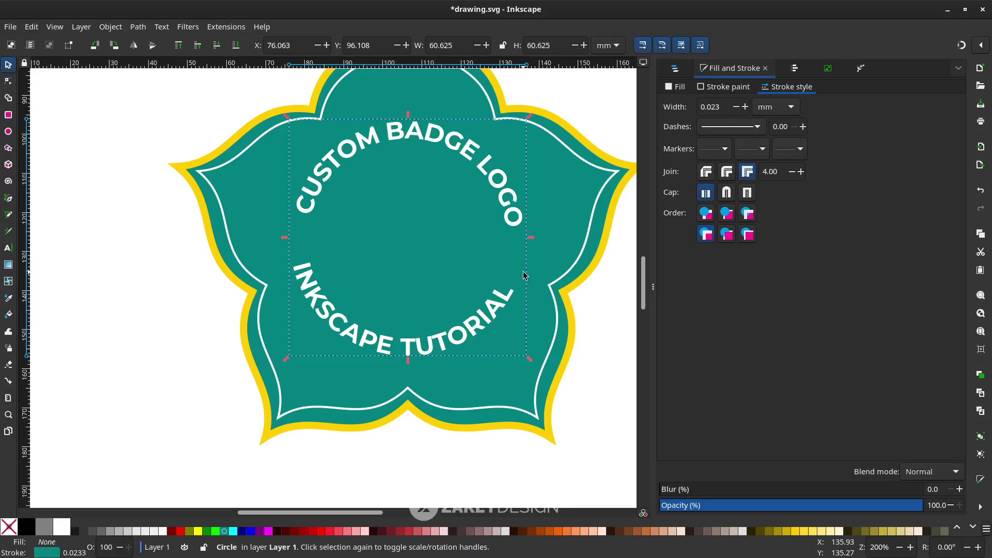
{"action": "left_click", "coordinate": [525, 273]}
{"action": "left_click", "coordinate": [521, 273]}
{"action": "left_click", "coordinate": [522, 273]}
{"action": "left_click_drag", "start_coordinate": [530, 116], "coordinate": [525, 105]}
{"action": "left_click", "coordinate": [606, 311]}
Draw a white five-pointed star about 32 mm wide with the Star tool and place it in the middle of the curved texts.
{"action": "scroll", "coordinate": [573, 306], "scroll_direction": "right", "scroll_amount": 2}
{"action": "scroll", "coordinate": [538, 302], "scroll_direction": "down", "scroll_amount": 1}
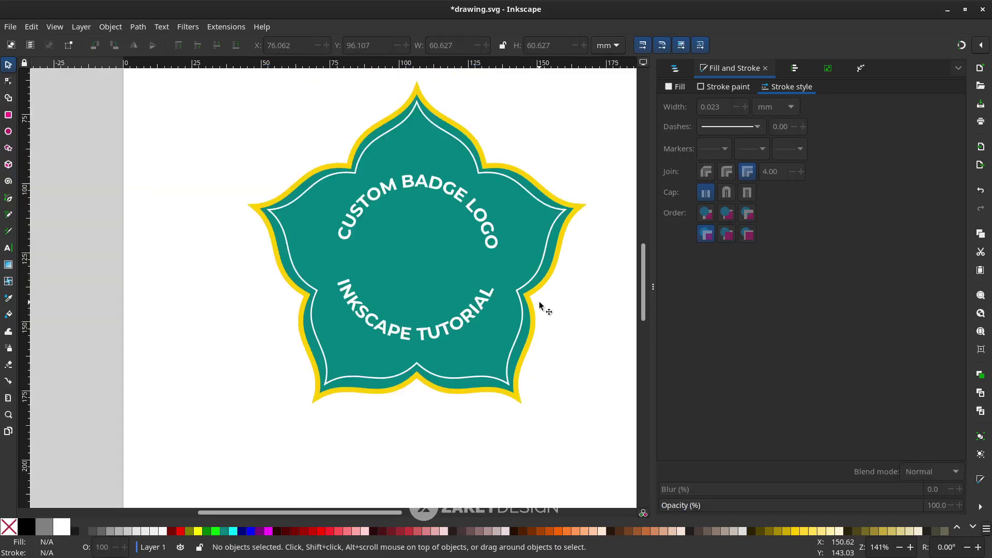
{"action": "scroll", "coordinate": [552, 303], "scroll_direction": "right", "scroll_amount": 2}
{"action": "scroll", "coordinate": [552, 302], "scroll_direction": "left", "scroll_amount": 1}
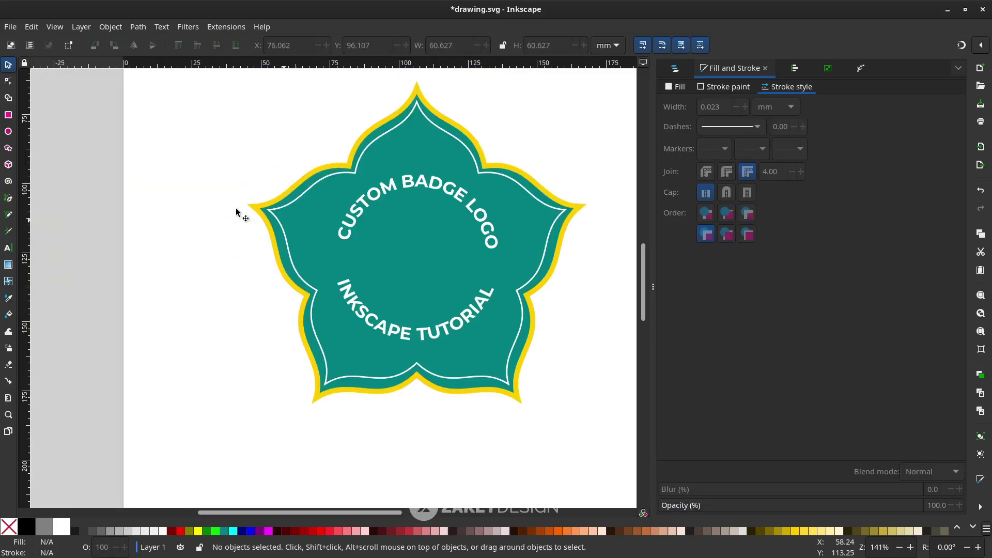
{"action": "left_click", "coordinate": [9, 149]}
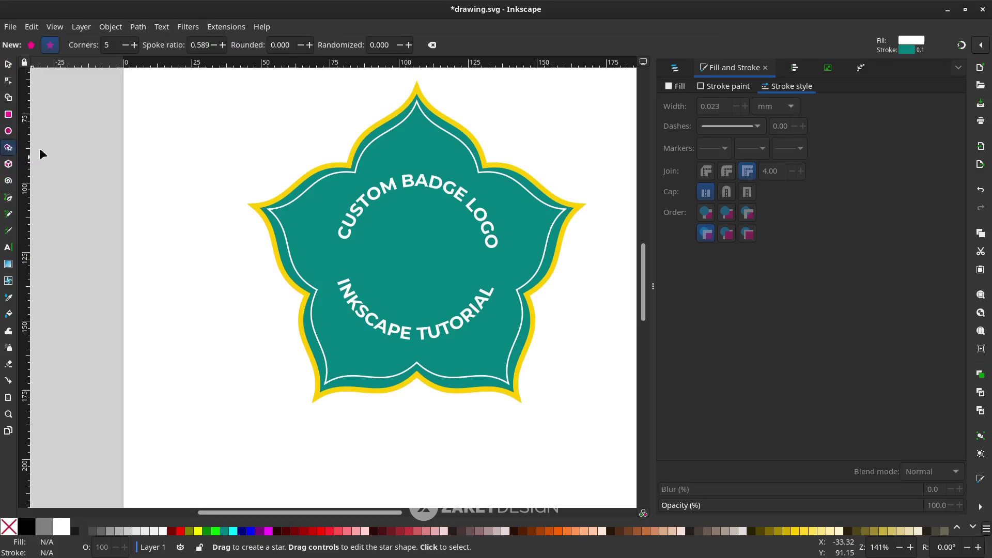
{"action": "left_click", "coordinate": [48, 46]}
{"action": "scroll", "coordinate": [310, 217], "scroll_direction": "right", "scroll_amount": 2}
{"action": "left_click_drag", "start_coordinate": [376, 253], "coordinate": [380, 231]}
{"action": "scroll", "coordinate": [353, 242], "scroll_direction": "up", "scroll_amount": 2}
{"action": "key", "text": "s"}
{"action": "left_click_drag", "start_coordinate": [416, 277], "coordinate": [417, 284]}
{"action": "left_click", "coordinate": [56, 289]}
{"action": "scroll", "coordinate": [55, 290], "scroll_direction": "down", "scroll_amount": 1}
{"action": "scroll", "coordinate": [175, 277], "scroll_direction": "up", "scroll_amount": 1}
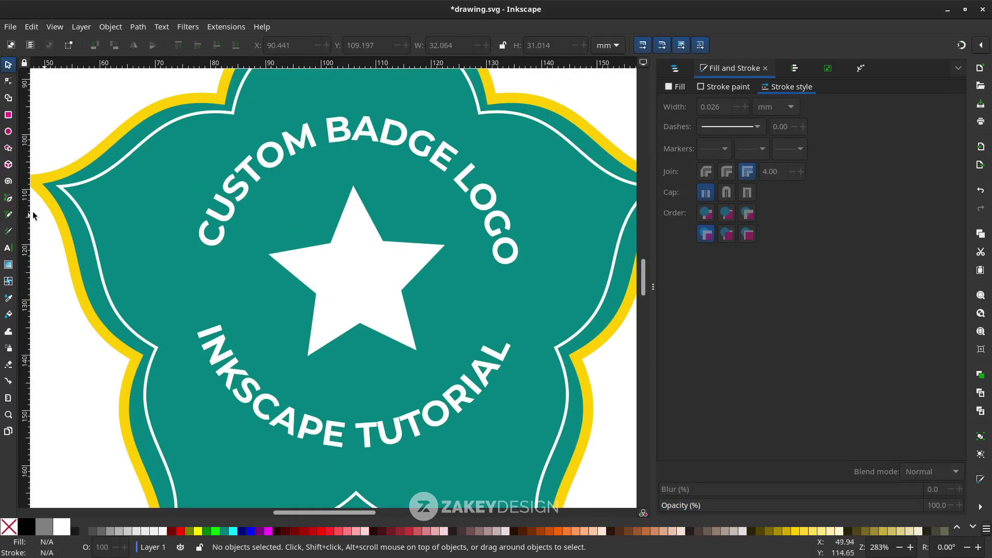
{"action": "left_click", "coordinate": [7, 131]}
{"action": "scroll", "coordinate": [218, 292], "scroll_direction": "down", "scroll_amount": 1}
{"action": "mouse_move", "coordinate": [196, 271]}
{"action": "left_mouse_down"}
{"action": "mouse_move", "coordinate": [218, 292]}
{"action": "mouse_move", "coordinate": [421, 287]}
{"action": "mouse_move", "coordinate": [383, 306]}
{"action": "left_mouse_up"}
{"action": "key", "text": "s"}
{"action": "key", "text": "ctrl+d"}
{"action": "key", "text": "ctrl+z"}
{"action": "key", "text": "ctrl+z"}
{"action": "key", "text": "ctrl+z"}
Scale the curved text's outer guide circle down to about 56.5 mm and the star to about 26.7 mm wide, centred in the badge.
{"action": "scroll", "coordinate": [476, 353], "scroll_direction": "down", "scroll_amount": 4}
{"action": "scroll", "coordinate": [488, 376], "scroll_direction": "up", "scroll_amount": 3}
{"action": "left_click", "coordinate": [362, 279]}
{"action": "left_click", "coordinate": [413, 334]}
{"action": "left_click", "coordinate": [423, 290]}
{"action": "left_click_drag", "start_coordinate": [430, 184], "coordinate": [410, 191]}
{"action": "key", "text": "n"}
{"action": "key", "text": "s"}
{"action": "left_click", "coordinate": [336, 207]}
{"action": "left_click", "coordinate": [336, 207]}
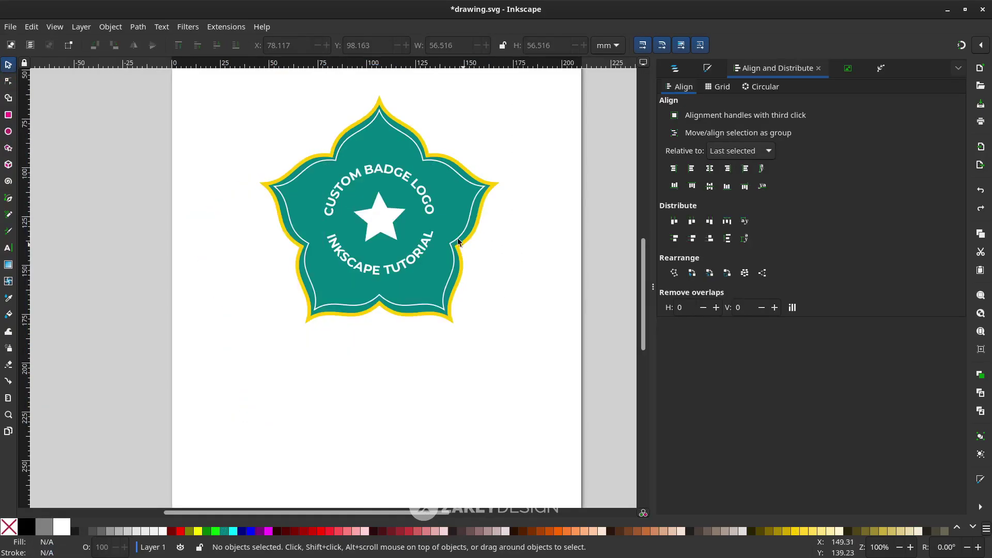
Fill the star with light yellow #ffdd55 from the colour palette and deselect it.
{"action": "left_click", "coordinate": [412, 239]}
{"action": "left_click", "coordinate": [388, 230]}
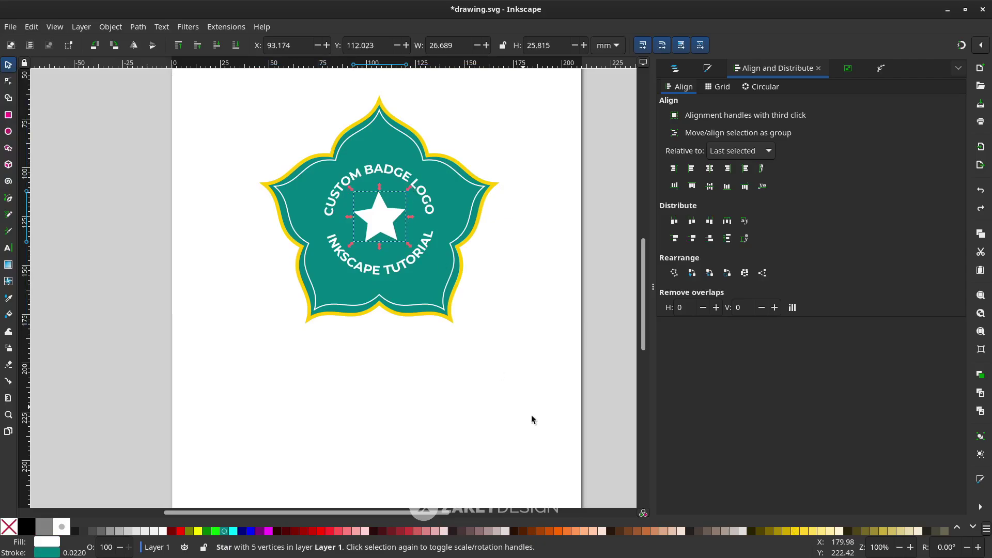
{"action": "left_click", "coordinate": [805, 532]}
{"action": "left_click", "coordinate": [821, 532]}
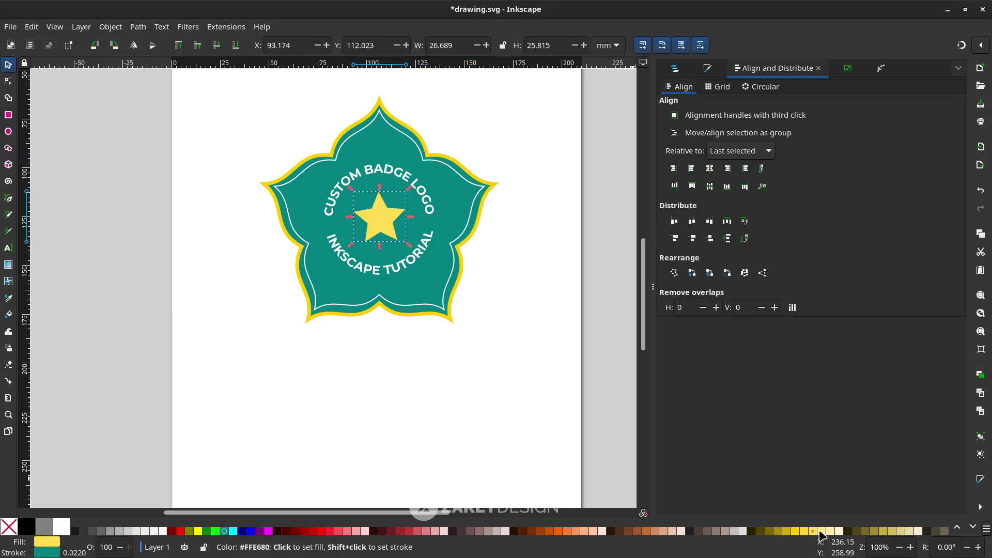
{"action": "left_click", "coordinate": [491, 345]}
Select both curved texts and fill them with the yellow sampled from the star using the Dropper tool.
{"action": "left_click", "coordinate": [433, 258]}
{"action": "left_click", "coordinate": [412, 255], "text": "shift"}
{"action": "key", "text": "d"}
{"action": "left_click", "coordinate": [382, 226]}
{"action": "scroll", "coordinate": [382, 226], "scroll_direction": "left", "scroll_amount": 2}
Apply the star's yellow to the badge's outer stroke with the Dropper tool and deselect the shape.
{"action": "key", "text": "n"}
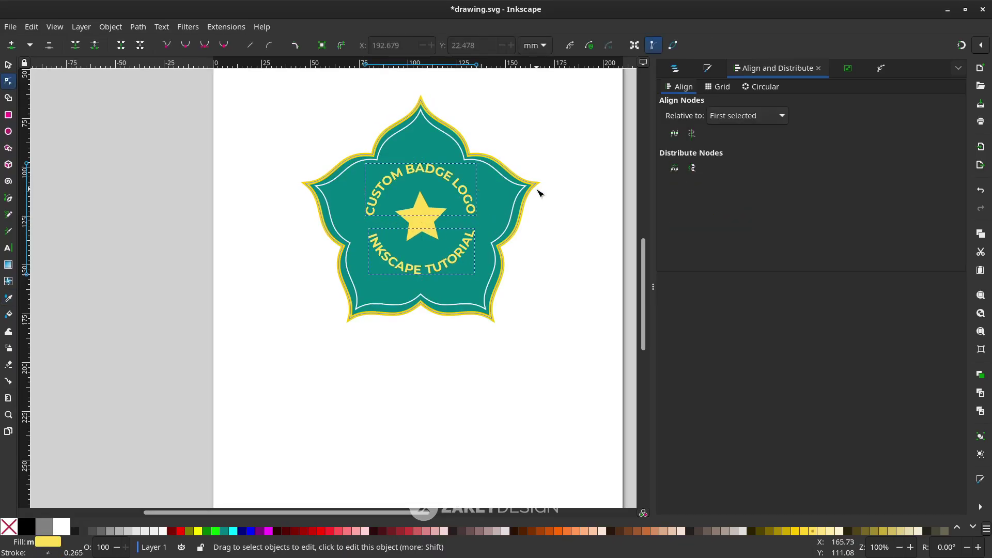
{"action": "left_click", "coordinate": [536, 184]}
{"action": "key", "text": "d"}
{"action": "left_click", "coordinate": [424, 219], "text": "shift"}
{"action": "scroll", "coordinate": [528, 322], "scroll_direction": "up", "scroll_amount": 2}
{"action": "scroll", "coordinate": [524, 316], "scroll_direction": "down", "scroll_amount": 2}
{"action": "key", "text": "s"}
{"action": "left_click", "coordinate": [536, 277]}
Import the green laurel wreath bitmap into the drawing as an embedded image.
{"action": "scroll", "coordinate": [525, 274], "scroll_direction": "up", "scroll_amount": 2}
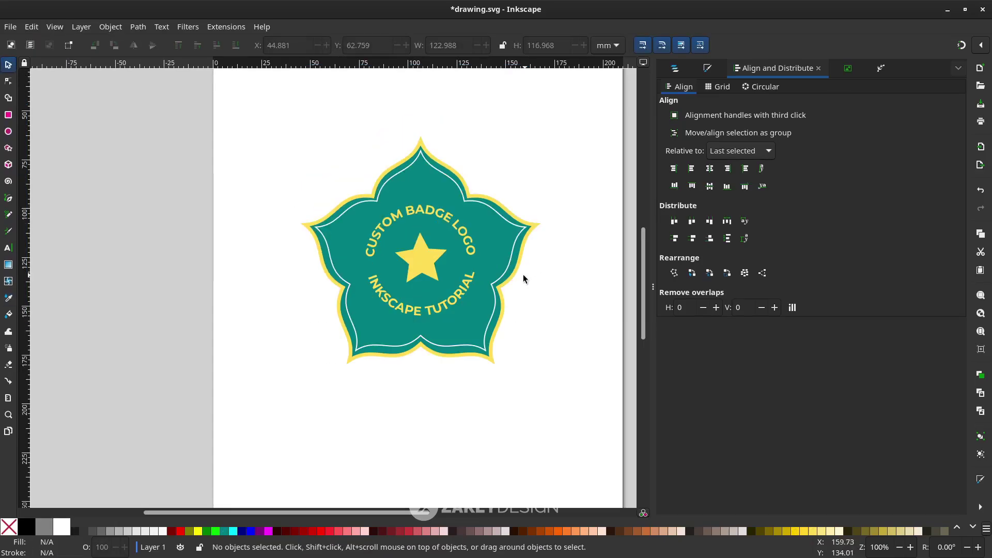
{"action": "scroll", "coordinate": [396, 327], "scroll_direction": "right", "scroll_amount": 4}
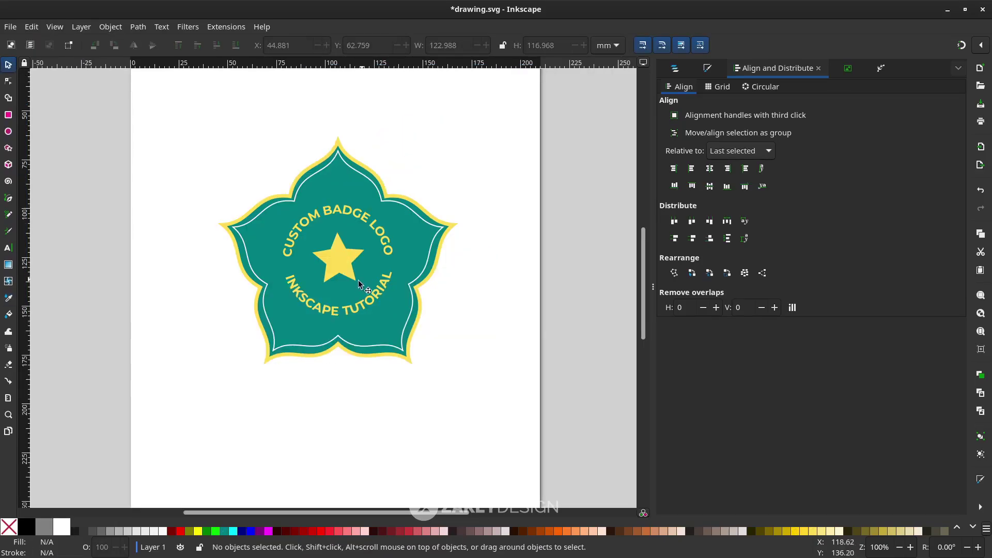
{"action": "left_click", "coordinate": [10, 27]}
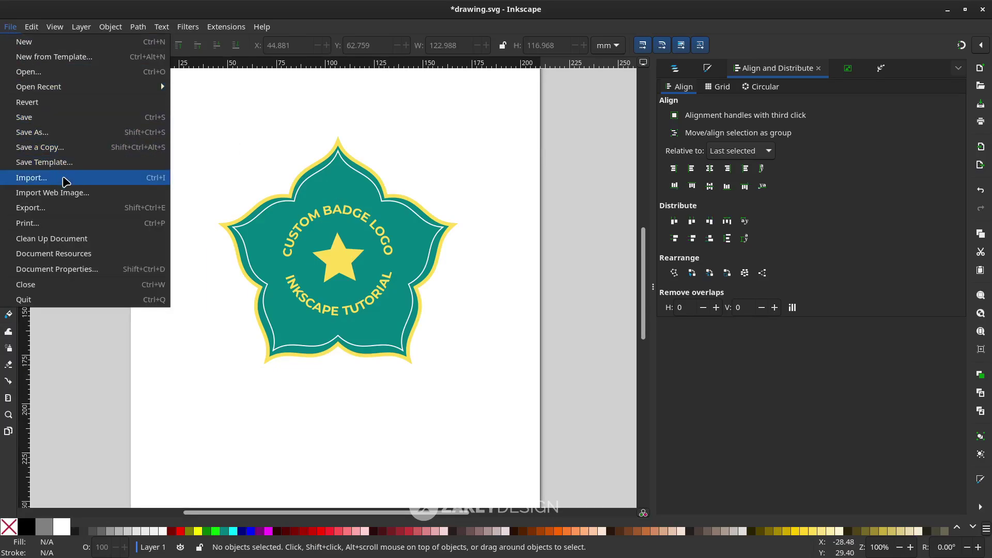
{"action": "left_click", "coordinate": [66, 178]}
{"action": "double_click", "coordinate": [377, 105]}
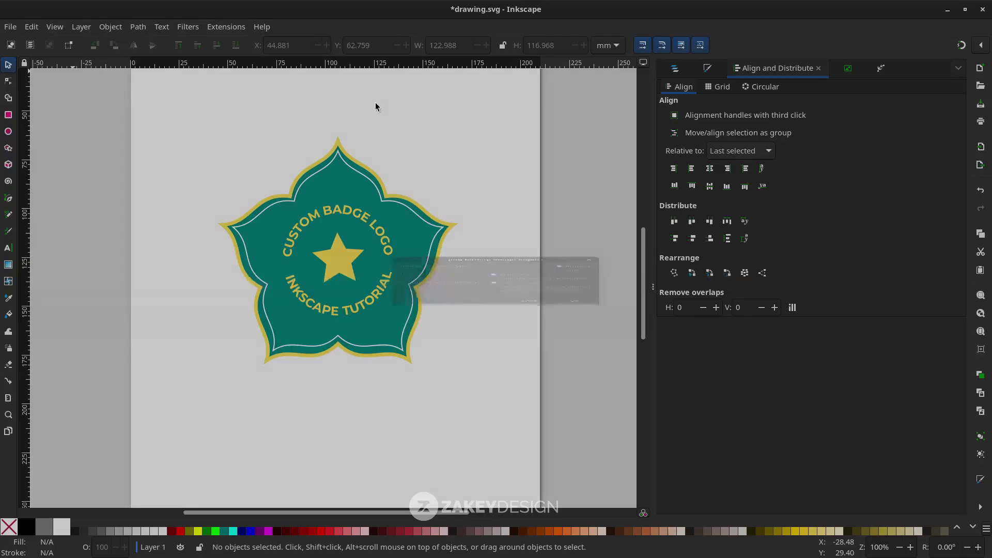
{"action": "left_click", "coordinate": [575, 350]}
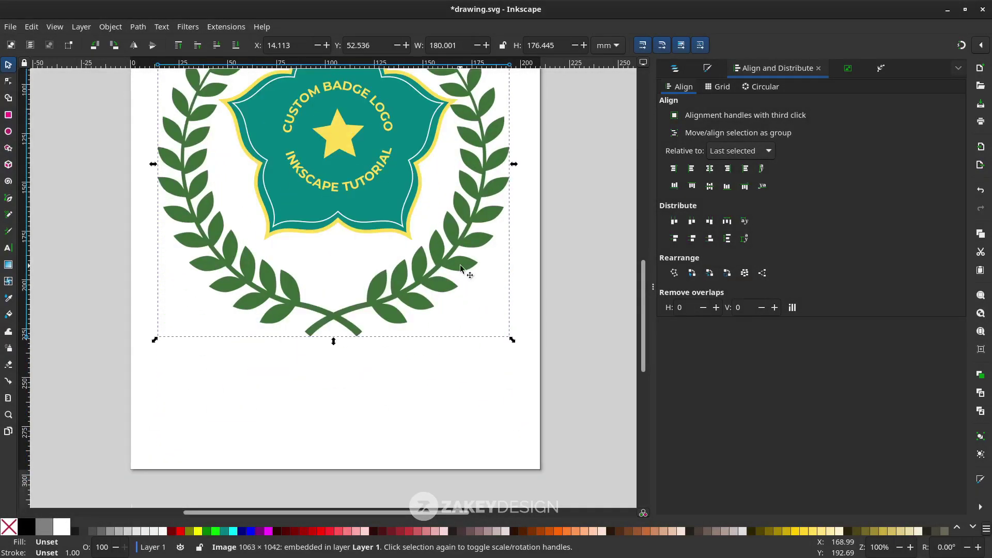
Trace the wreath bitmap in a single scan with brightness cutoff at a threshold of 0.625.
{"action": "left_click", "coordinate": [138, 29]}
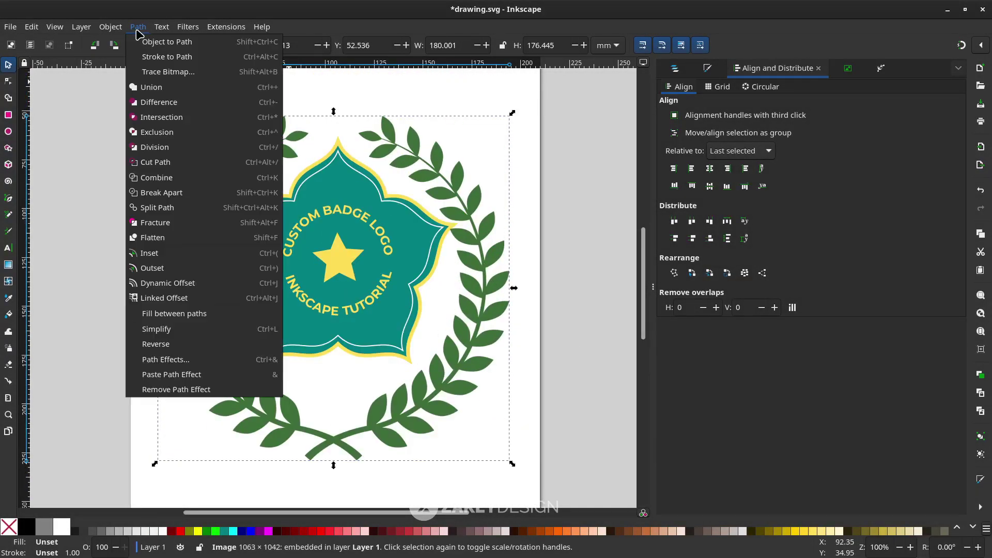
{"action": "left_click", "coordinate": [168, 71]}
{"action": "left_click", "coordinate": [818, 137]}
{"action": "left_click_drag", "start_coordinate": [818, 140], "coordinate": [839, 133]}
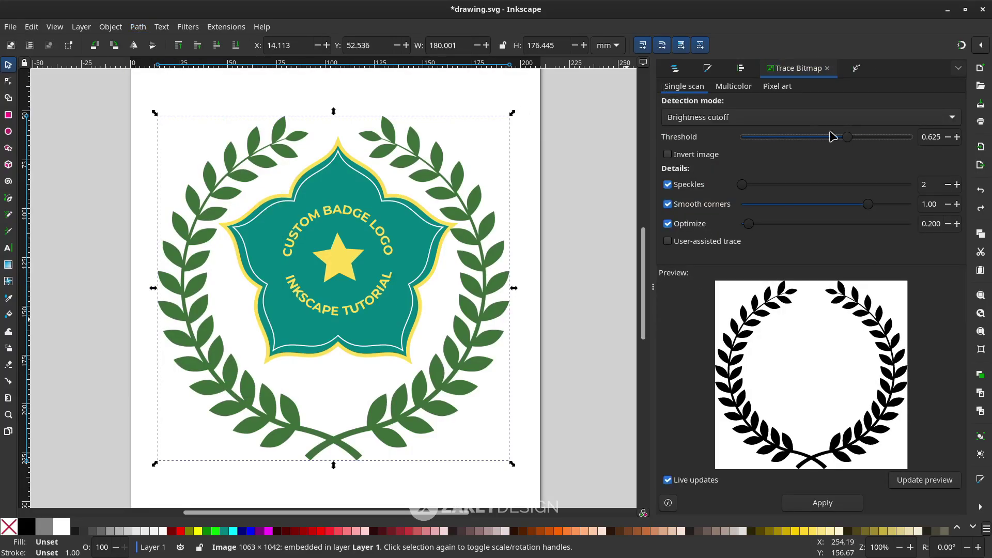
{"action": "left_click", "coordinate": [839, 505]}
Move the traced black wreath aside and delete the original green bitmap.
{"action": "mouse_move", "coordinate": [494, 339]}
{"action": "left_mouse_down"}
{"action": "mouse_move", "coordinate": [574, 348]}
{"action": "mouse_move", "coordinate": [671, 321]}
{"action": "left_mouse_up"}
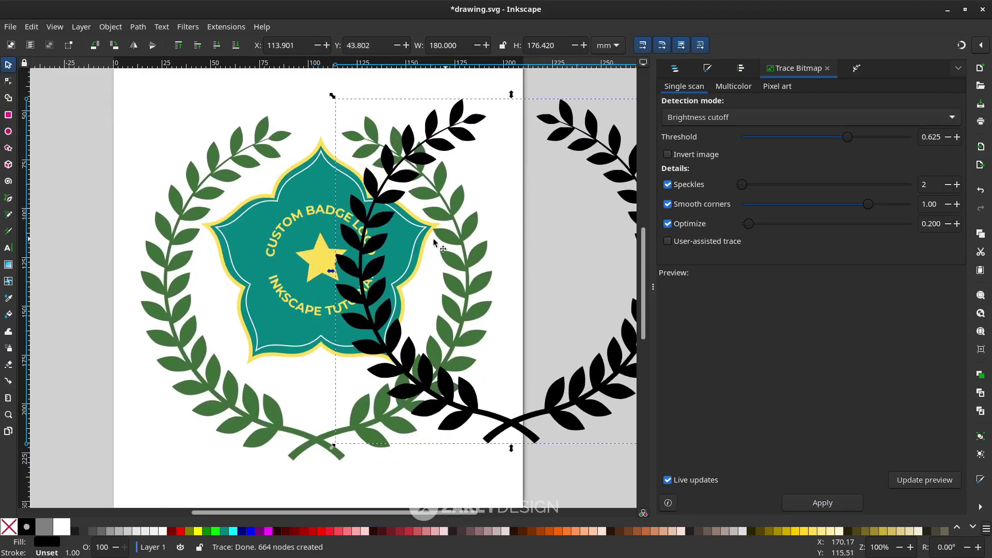
{"action": "left_click", "coordinate": [465, 279]}
{"action": "key", "text": "Delete"}
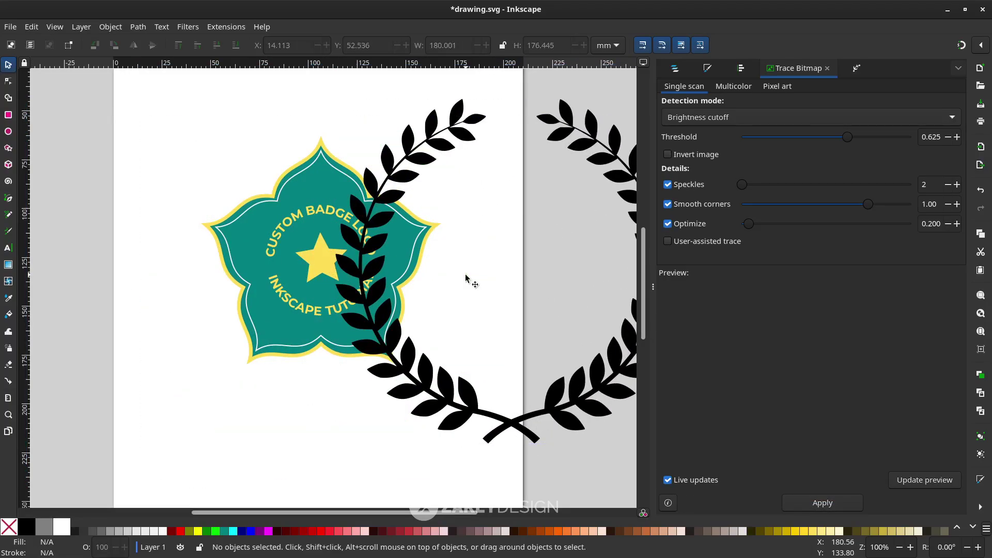
Fill the traced wreath with the star's yellow #ffdd55 using the Dropper tool.
{"action": "left_click", "coordinate": [393, 339]}
{"action": "scroll", "coordinate": [507, 386], "scroll_direction": "right", "scroll_amount": 2}
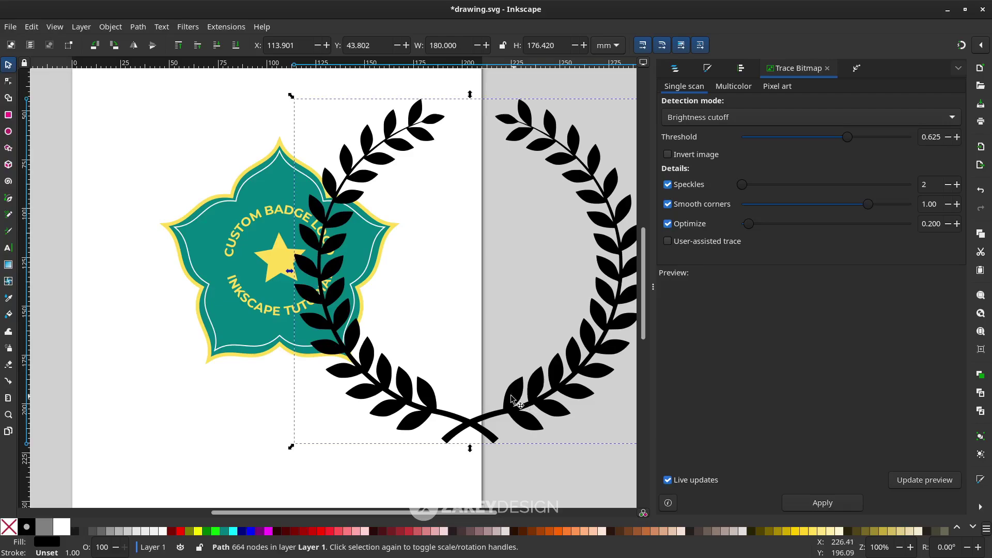
{"action": "scroll", "coordinate": [438, 383], "scroll_direction": "down", "scroll_amount": 2}
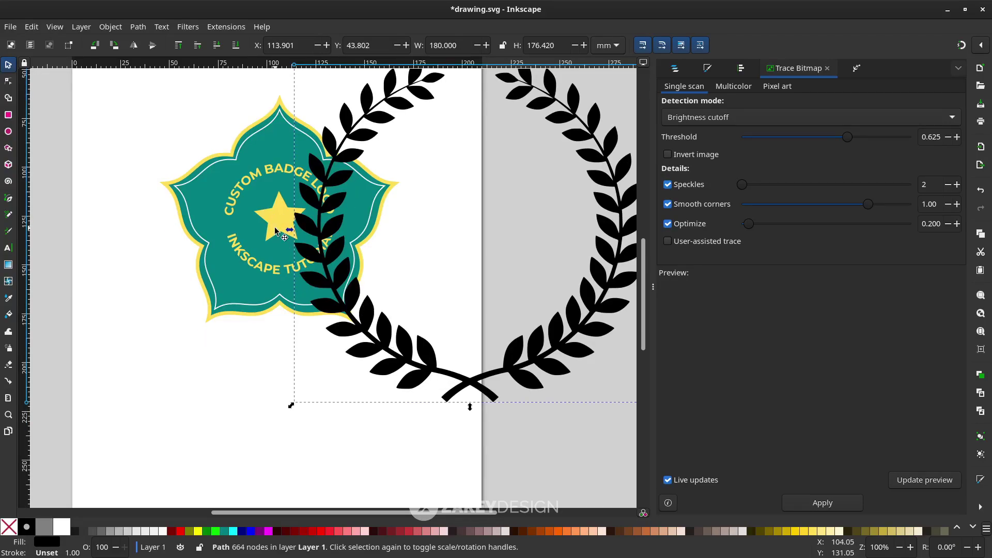
{"action": "key", "text": "d"}
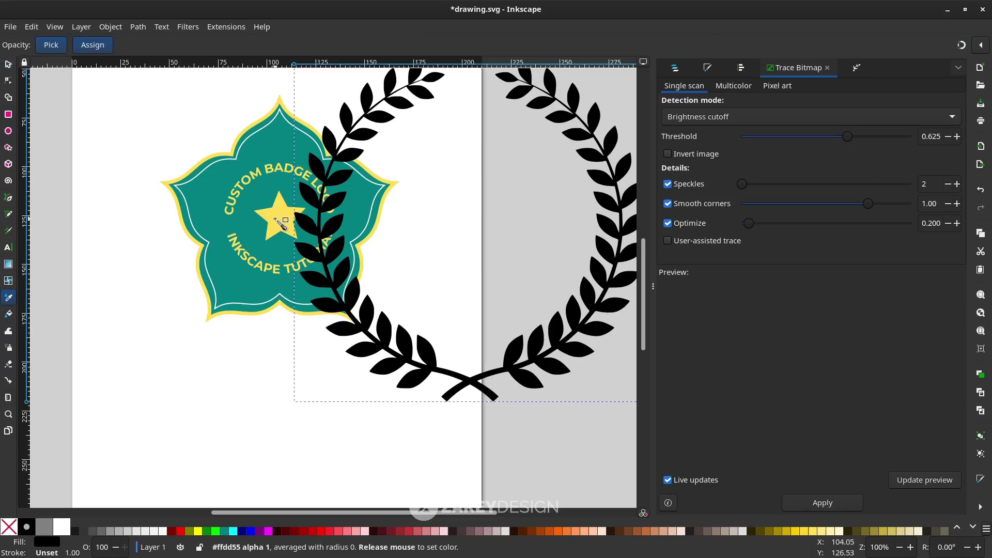
{"action": "left_click", "coordinate": [278, 221]}
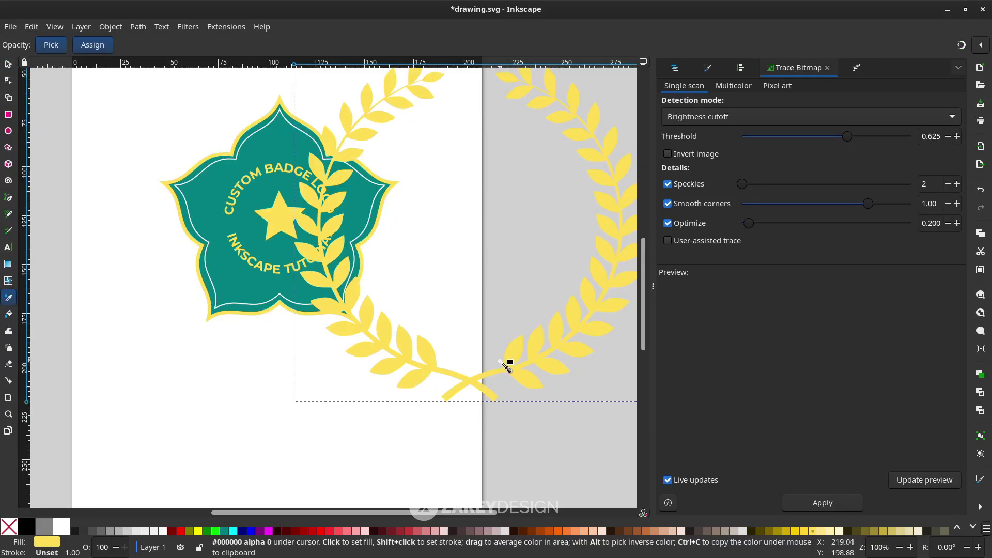
Scale the wreath down proportionally and position it around the star, inside the ring of curved text.
{"action": "scroll", "coordinate": [507, 362], "scroll_direction": "right", "scroll_amount": 2}
{"action": "key", "text": "s"}
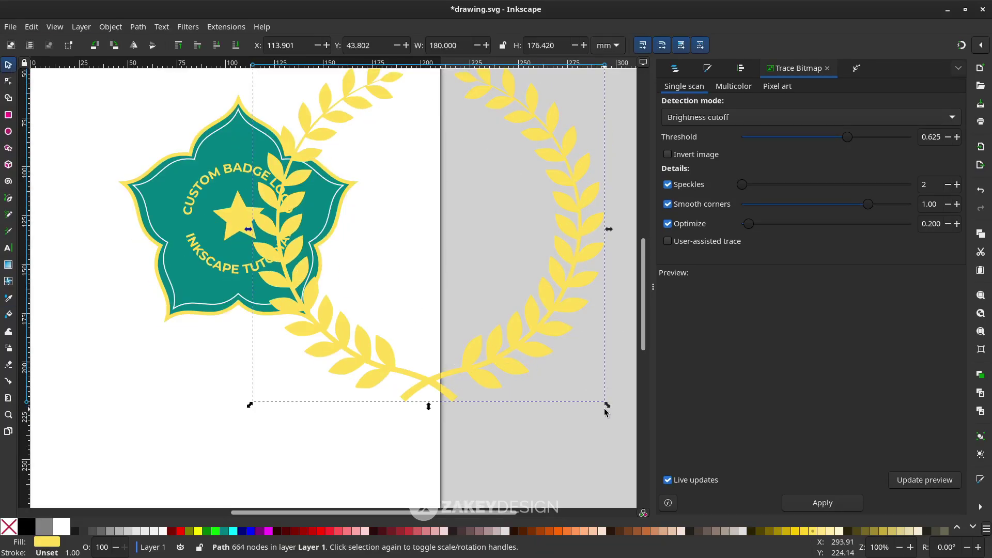
{"action": "left_click_drag", "start_coordinate": [607, 408], "coordinate": [252, 264]}
{"action": "scroll", "coordinate": [260, 262], "scroll_direction": "up", "scroll_amount": 2}
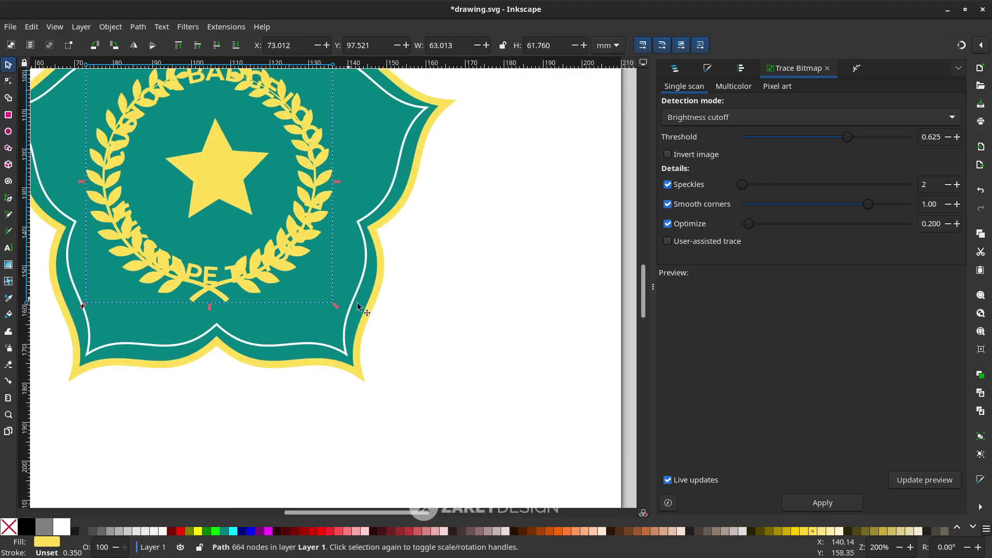
{"action": "scroll", "coordinate": [325, 296], "scroll_direction": "left", "scroll_amount": 2}
{"action": "scroll", "coordinate": [326, 300], "scroll_direction": "up", "scroll_amount": 2}
{"action": "scroll", "coordinate": [333, 308], "scroll_direction": "left", "scroll_amount": 1}
{"action": "left_click_drag", "start_coordinate": [418, 346], "coordinate": [386, 340]}
{"action": "left_click_drag", "start_coordinate": [346, 273], "coordinate": [351, 264]}
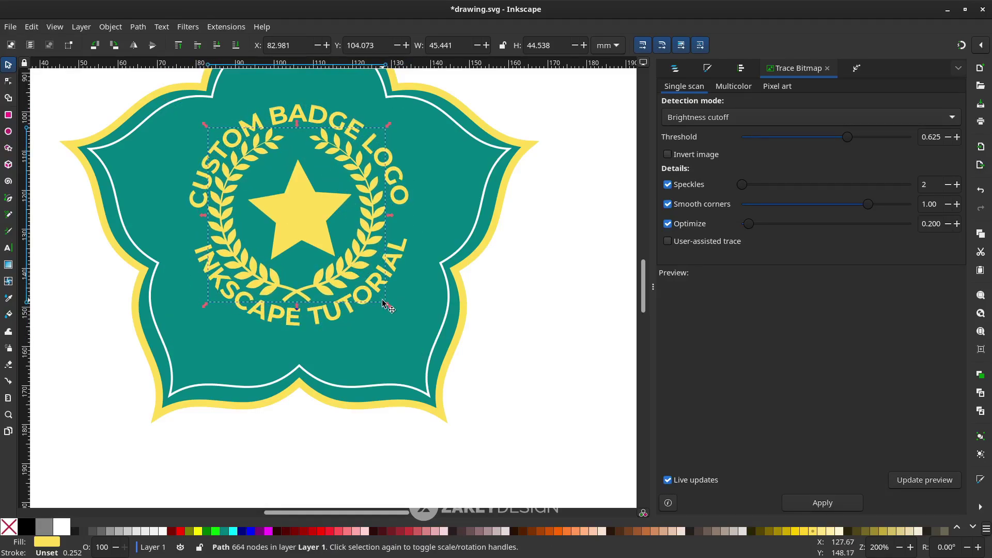
{"action": "left_click_drag", "start_coordinate": [388, 303], "coordinate": [383, 302]}
{"action": "left_click_drag", "start_coordinate": [349, 261], "coordinate": [354, 260]}
Centre the wreath horizontally and vertically on the inner guide circle, aligning relative to the last selected object.
{"action": "left_click", "coordinate": [320, 249]}
{"action": "left_click", "coordinate": [368, 236]}
{"action": "left_click", "coordinate": [393, 221], "text": "shift"}
{"action": "left_click", "coordinate": [981, 509]}
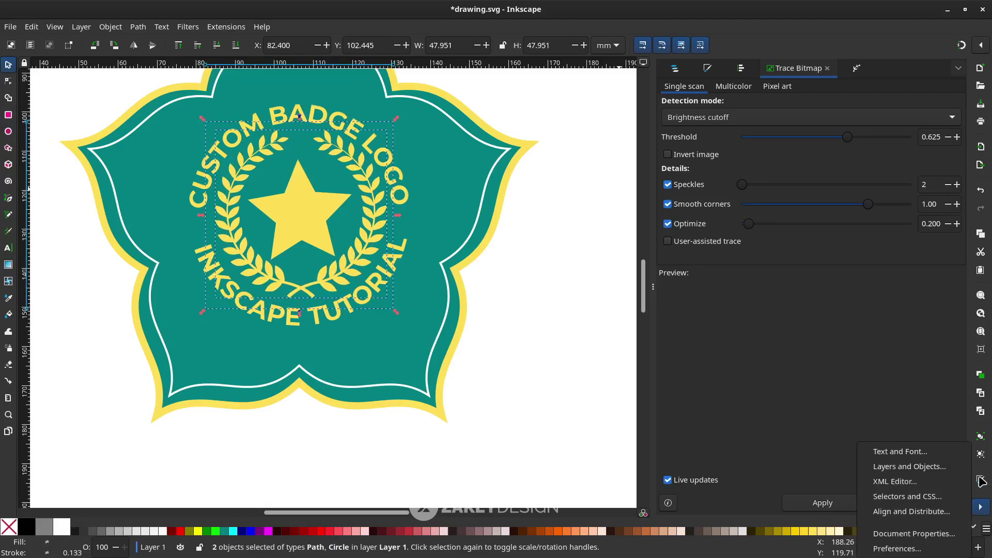
{"action": "left_click", "coordinate": [910, 511]}
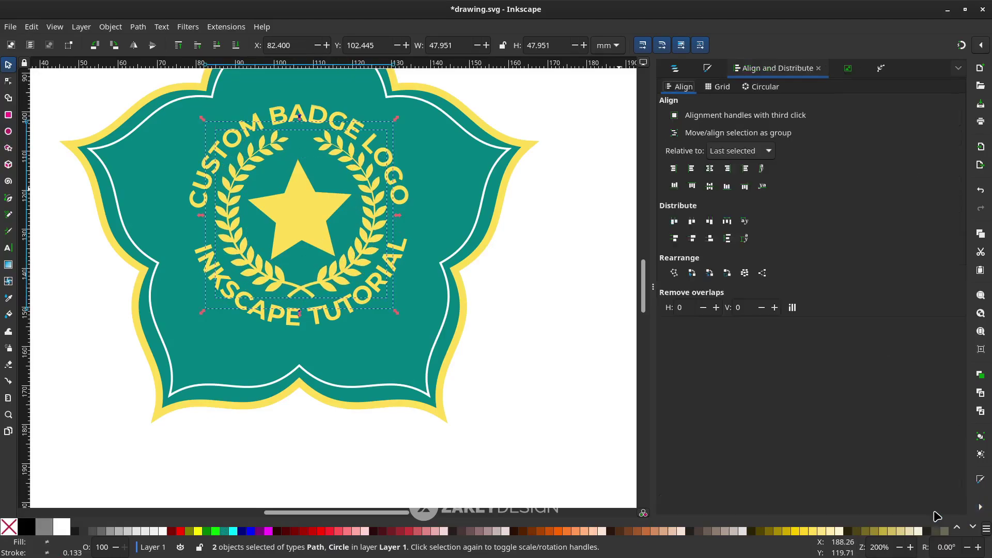
{"action": "left_click", "coordinate": [710, 170]}
{"action": "left_click", "coordinate": [709, 187]}
Scale the star down proportionally about its centre to leave more space inside the wreath.
{"action": "scroll", "coordinate": [479, 329], "scroll_direction": "left", "scroll_amount": 4}
{"action": "left_click", "coordinate": [479, 329]}
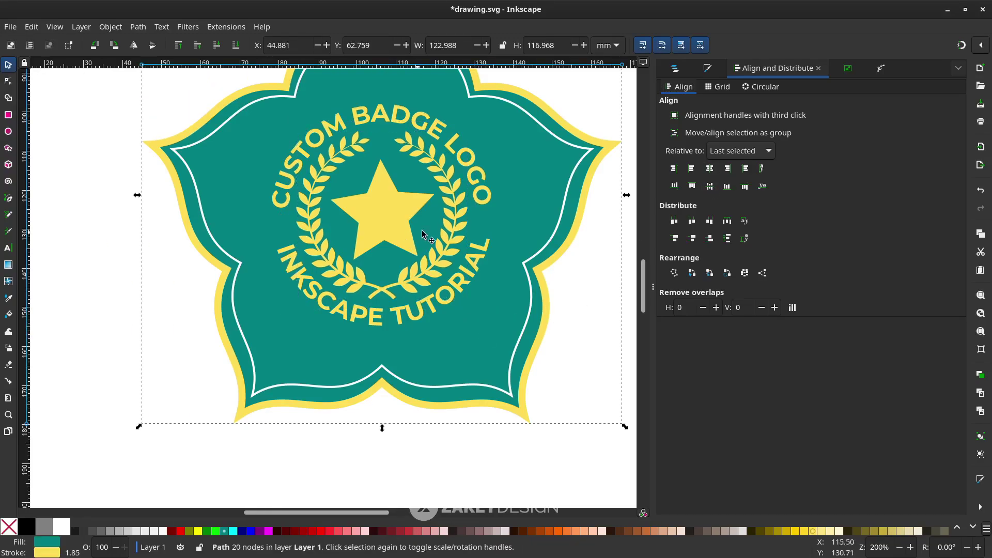
{"action": "left_click", "coordinate": [386, 223]}
{"action": "left_click_drag", "start_coordinate": [433, 265], "coordinate": [425, 254]}
Scale both guide circles up about their centre, making the outer one about 62 mm wide, to move the curved texts away from the wreath.
{"action": "left_click", "coordinate": [467, 287]}
{"action": "left_click", "coordinate": [477, 222]}
{"action": "left_click", "coordinate": [487, 212], "text": "shift"}
{"action": "left_click", "coordinate": [487, 210]}
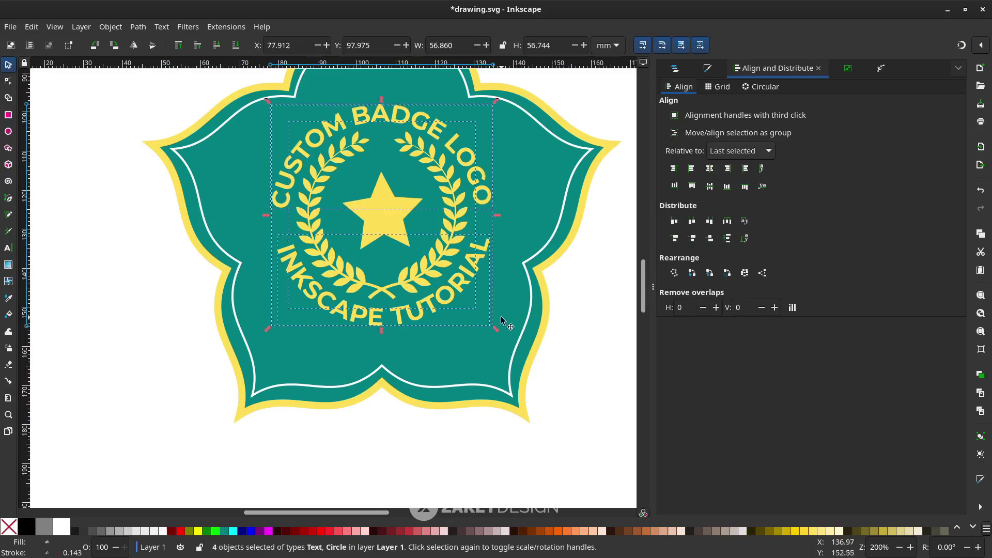
{"action": "left_click_drag", "start_coordinate": [497, 329], "coordinate": [507, 351]}
Increase the font size of the entire "CUSTOM BADGE LOGO" text.
{"action": "scroll", "coordinate": [577, 342], "scroll_direction": "up", "scroll_amount": 2}
{"action": "double_click", "coordinate": [480, 207]}
{"action": "key", "text": "ctrl+a"}
{"action": "left_click", "coordinate": [282, 45]}
Select the outer guide circle by its hidden outline and switch it to rotation handles.
{"action": "left_click", "coordinate": [257, 273]}
{"action": "left_click", "coordinate": [260, 273]}
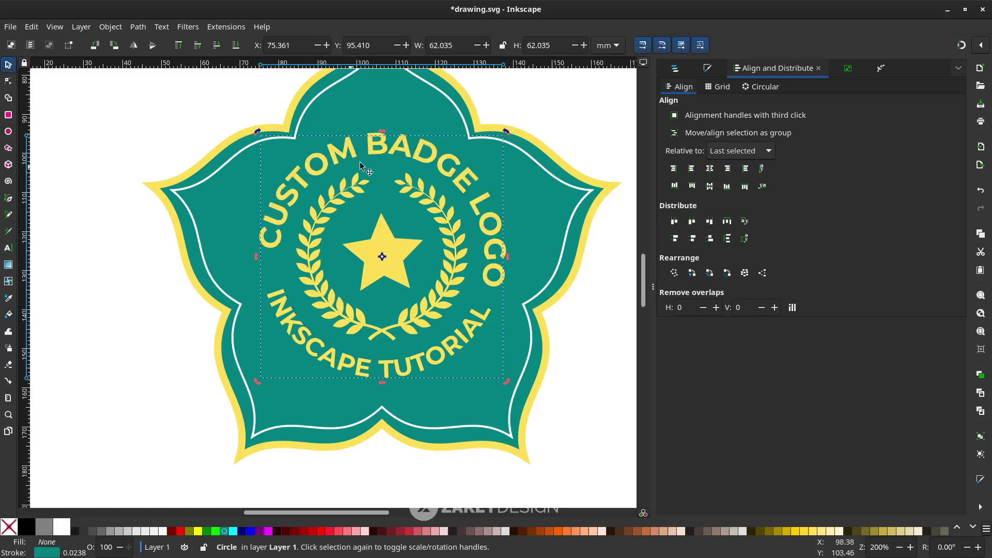